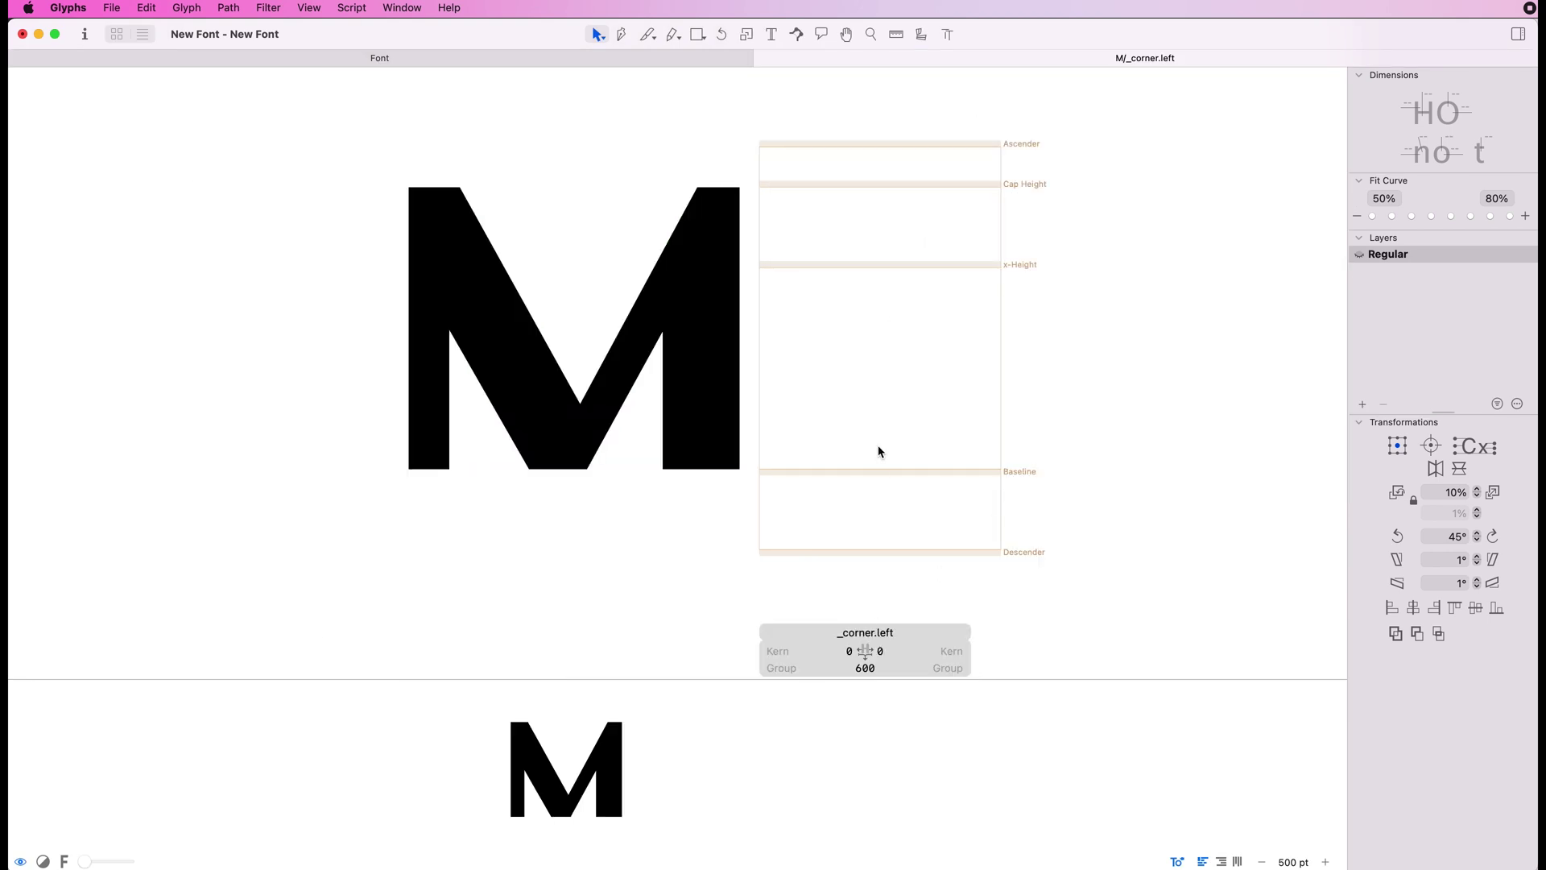
Step: Draw the open serif path in _corner.left: a slanted line, a vertical drop and a baseline foot
{"action": "key", "text": "p"}
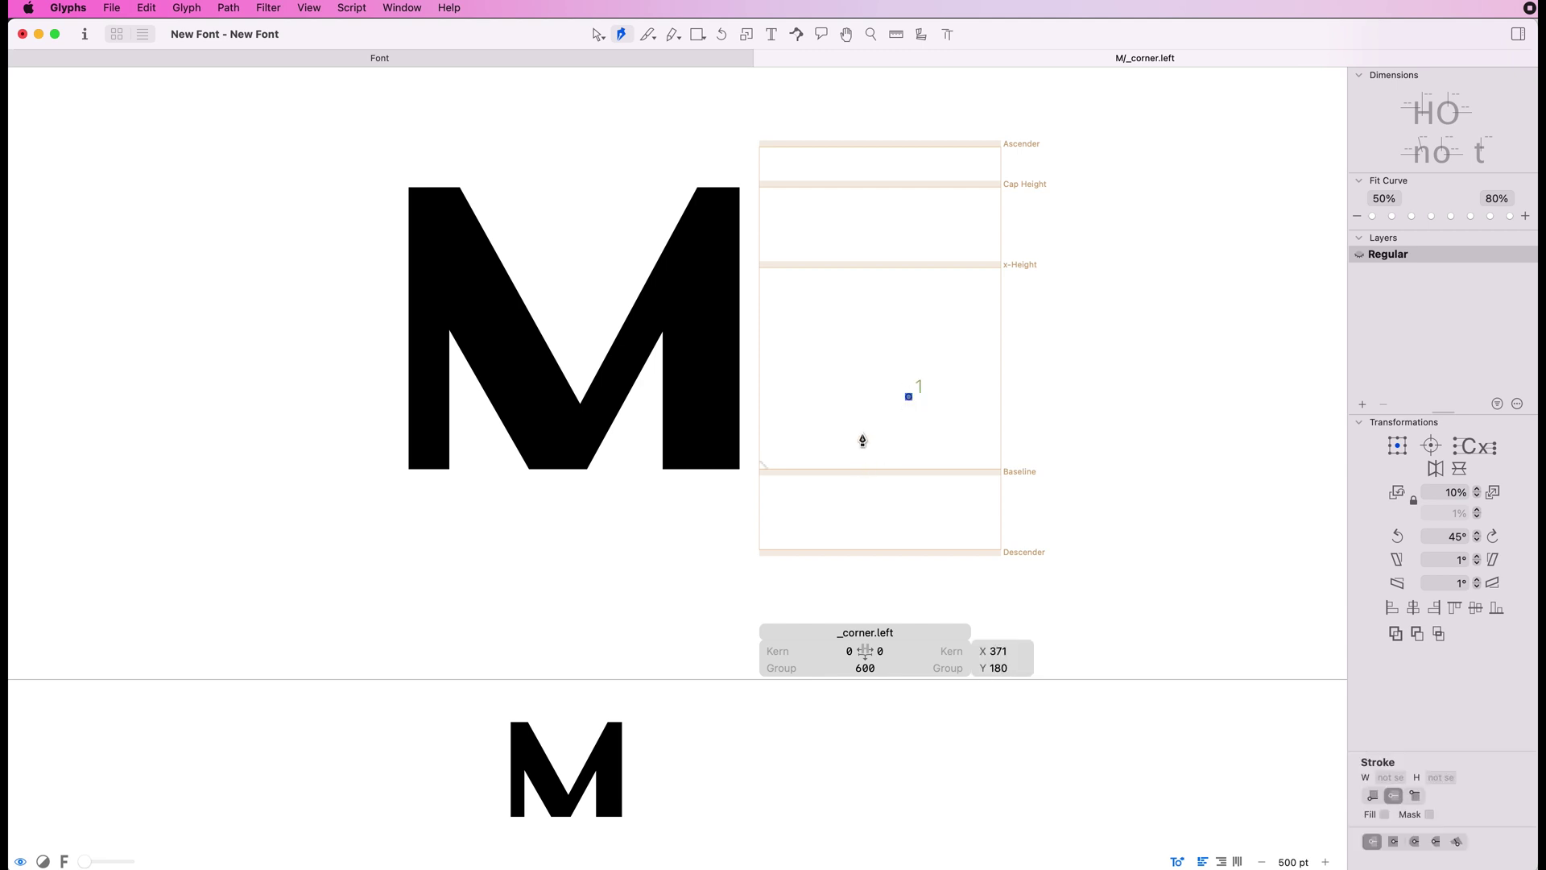
{"action": "left_click", "coordinate": [834, 435]}
{"action": "left_click", "coordinate": [833, 468]}
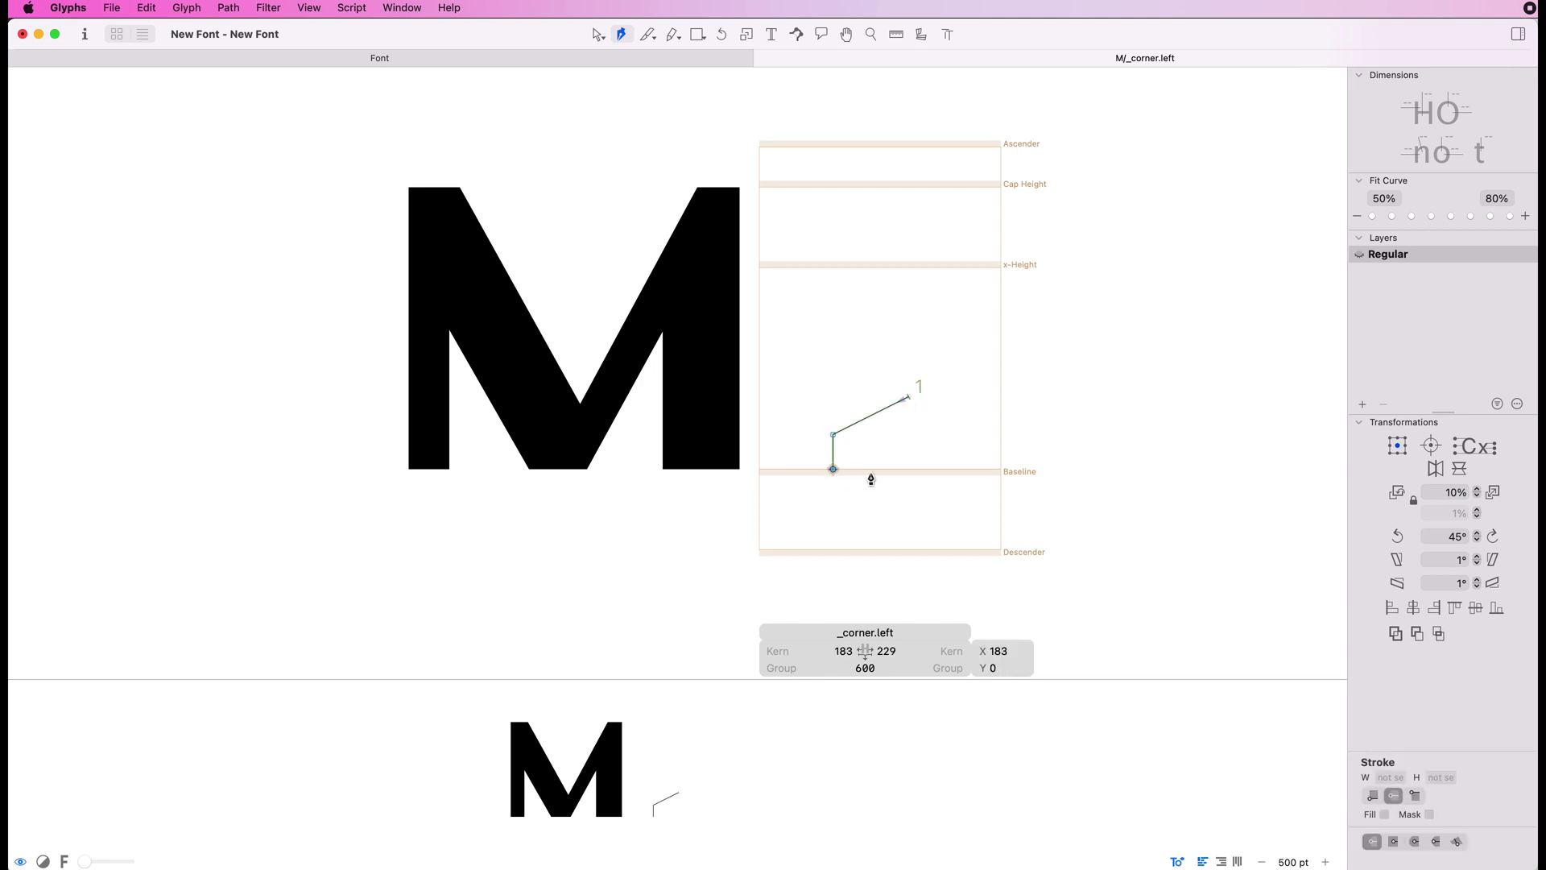
{"action": "left_click", "coordinate": [928, 469]}
{"action": "key", "text": "super+plus"}
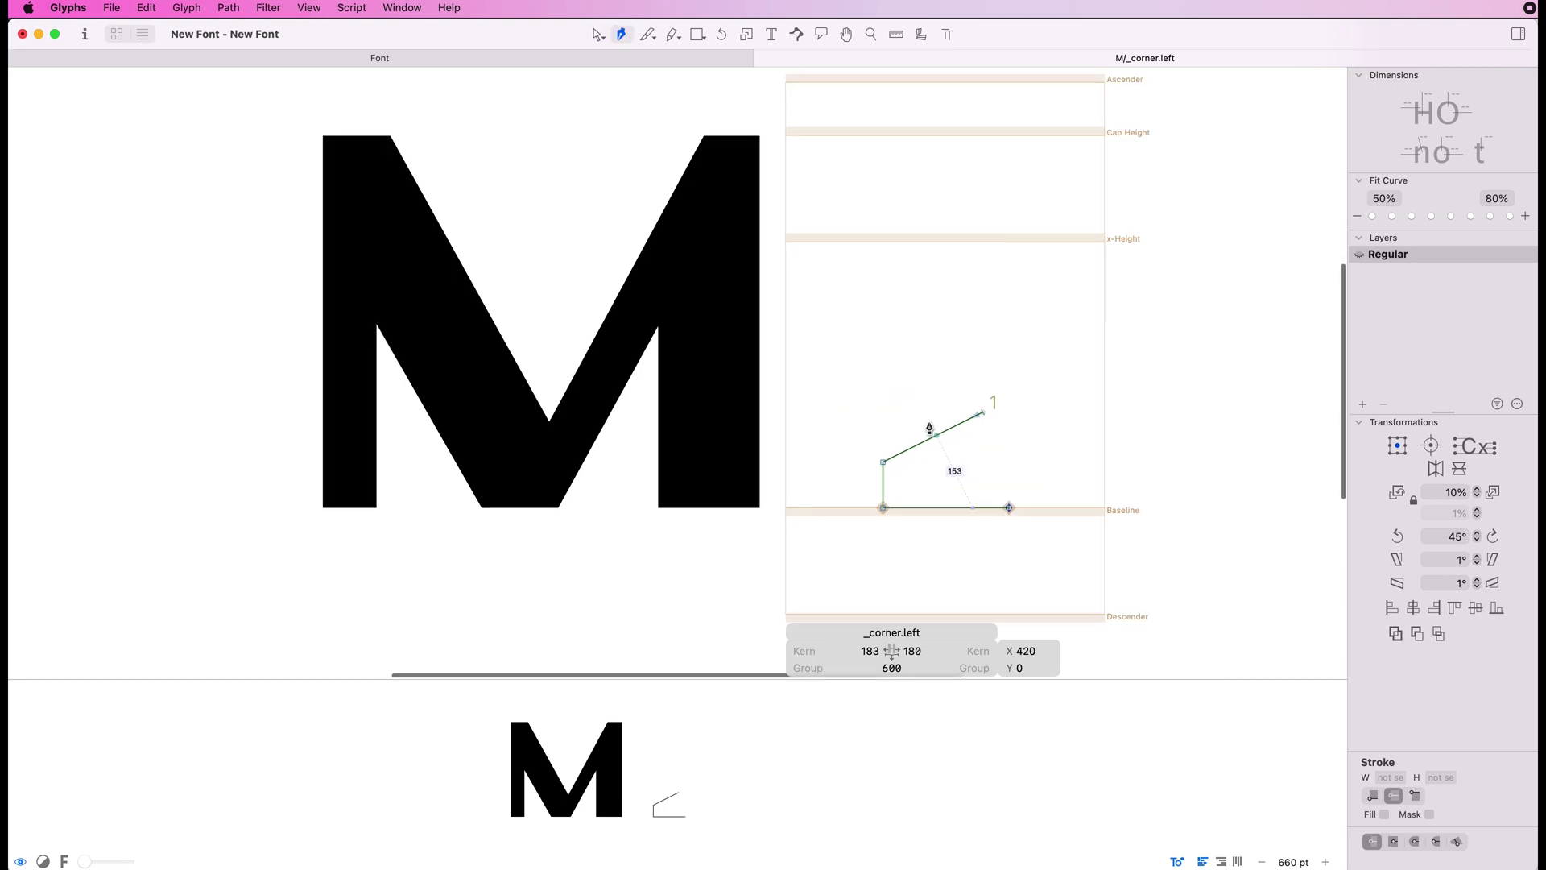
{"action": "key", "text": "space"}
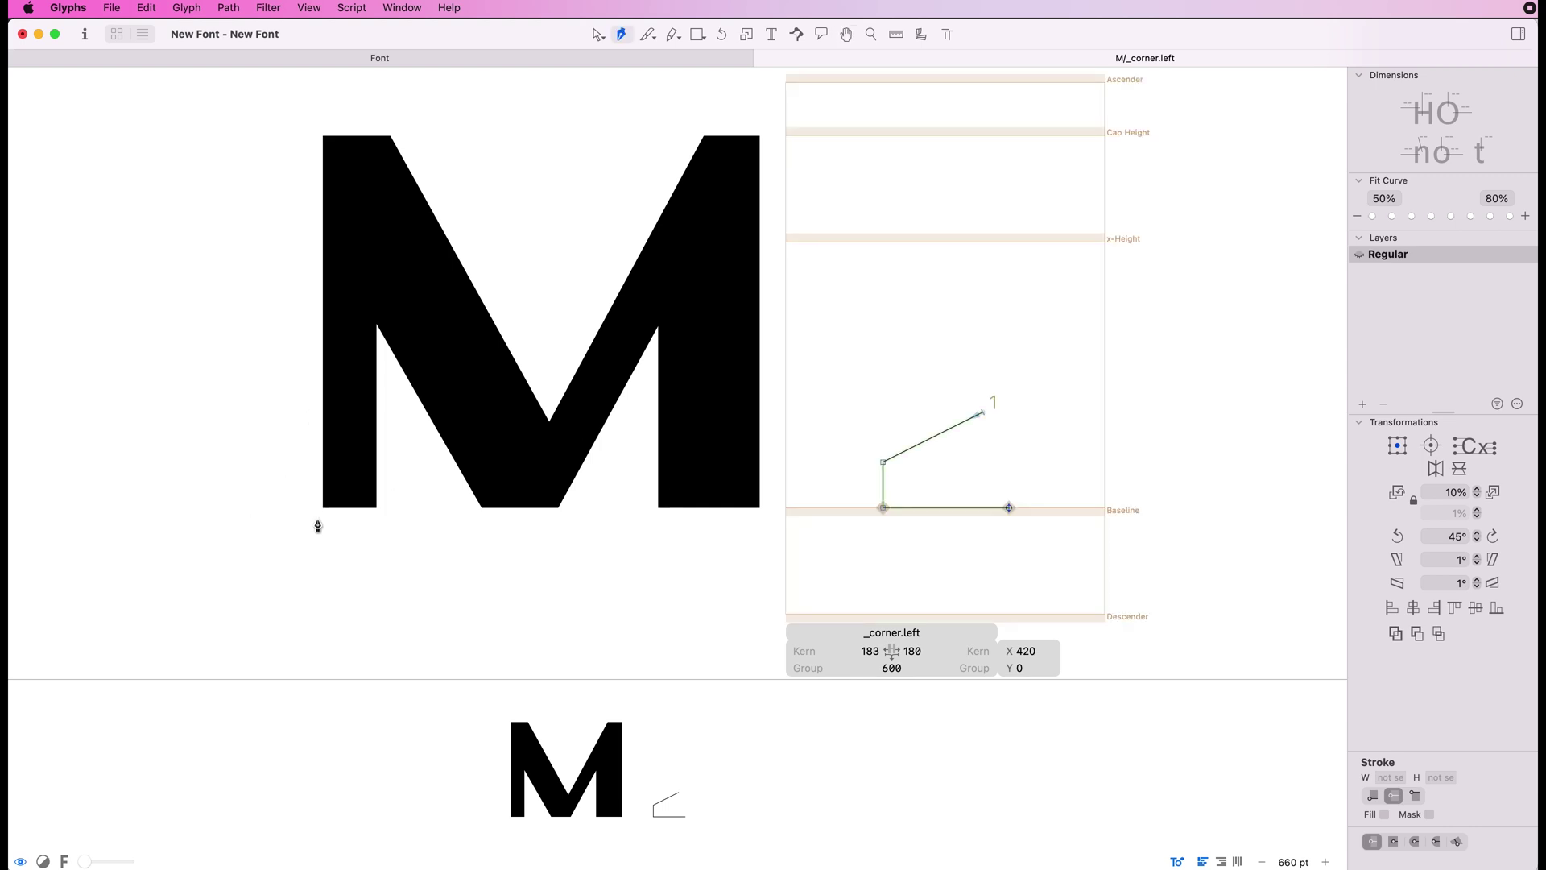
Step: Scale the serif path down to about 65%, roughly 154 by 117 units
{"action": "key", "text": "v"}
{"action": "double_click", "coordinate": [944, 433]}
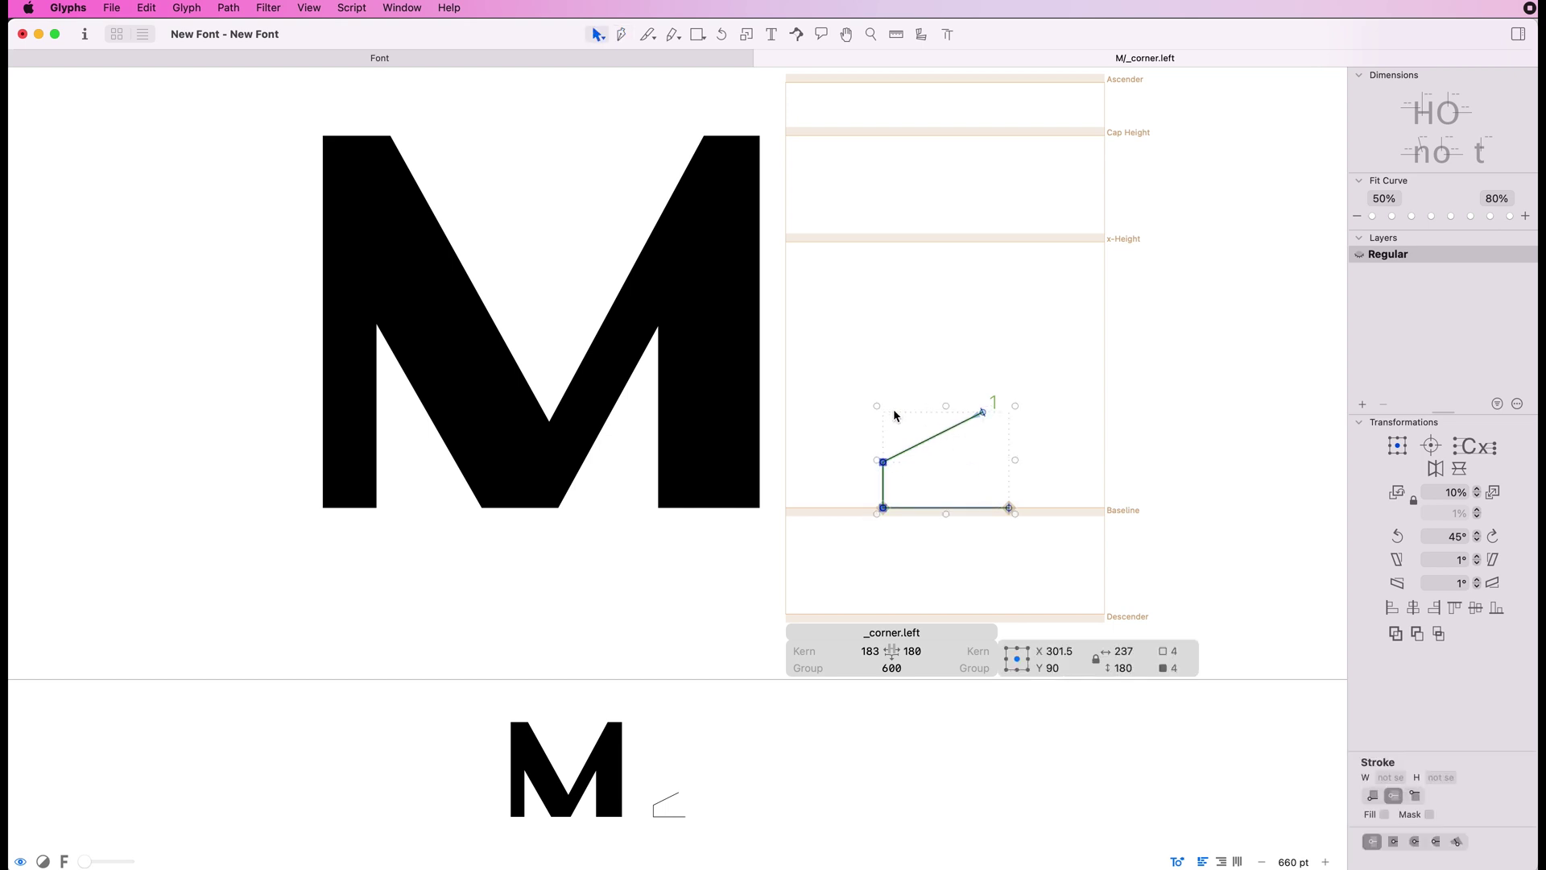
{"action": "left_click_drag", "start_coordinate": [878, 406], "coordinate": [929, 437]}
{"action": "left_click", "coordinate": [988, 356]}
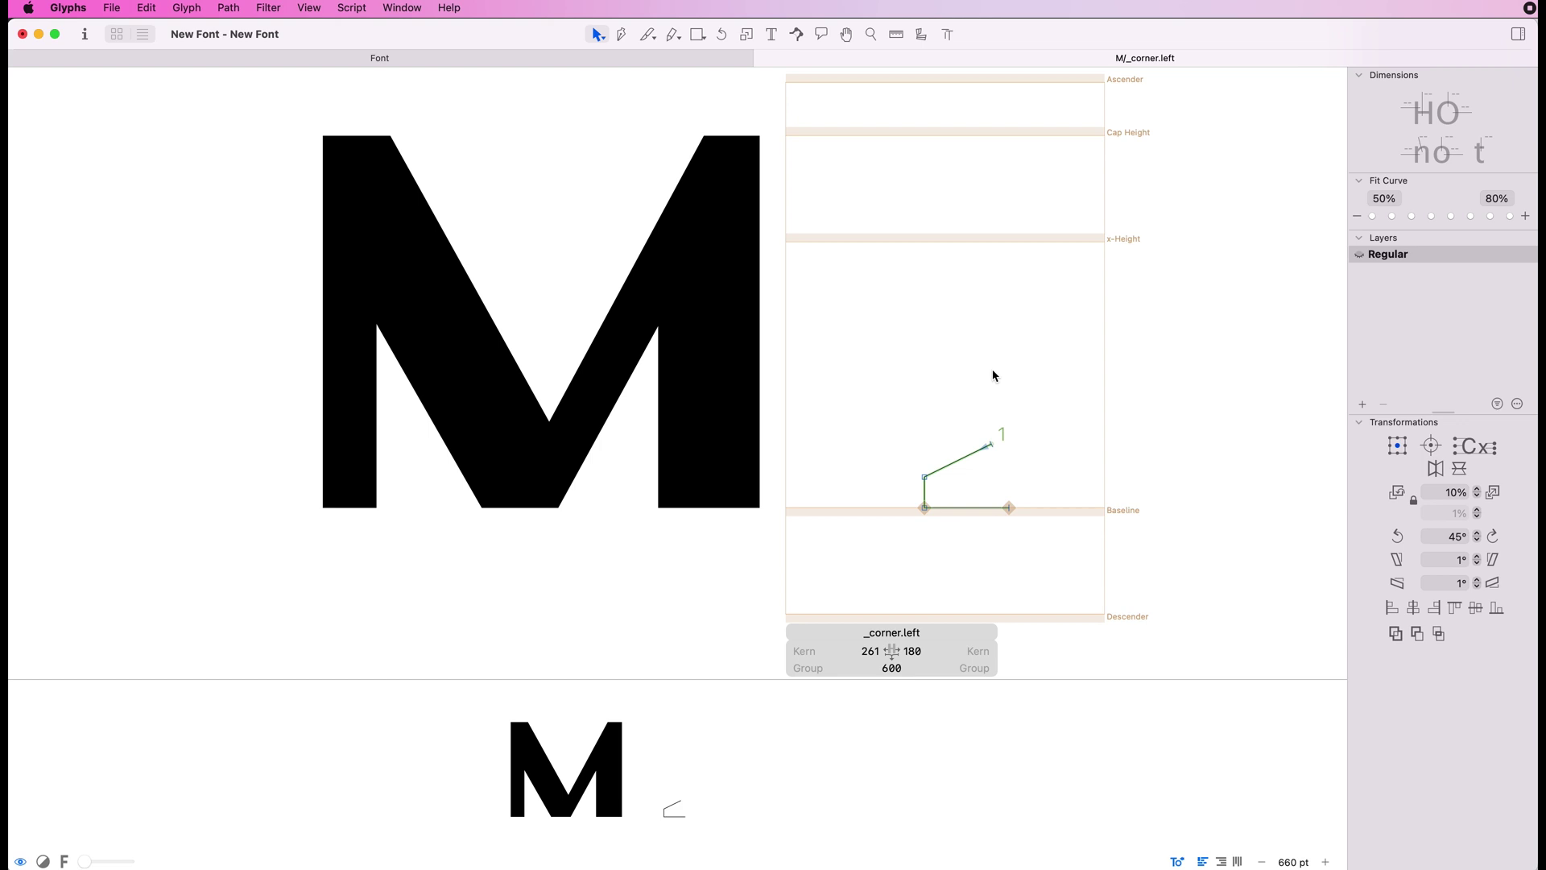
Step: Add two anchors to _corner.left, named left and origin
{"action": "right_click", "coordinate": [993, 369]}
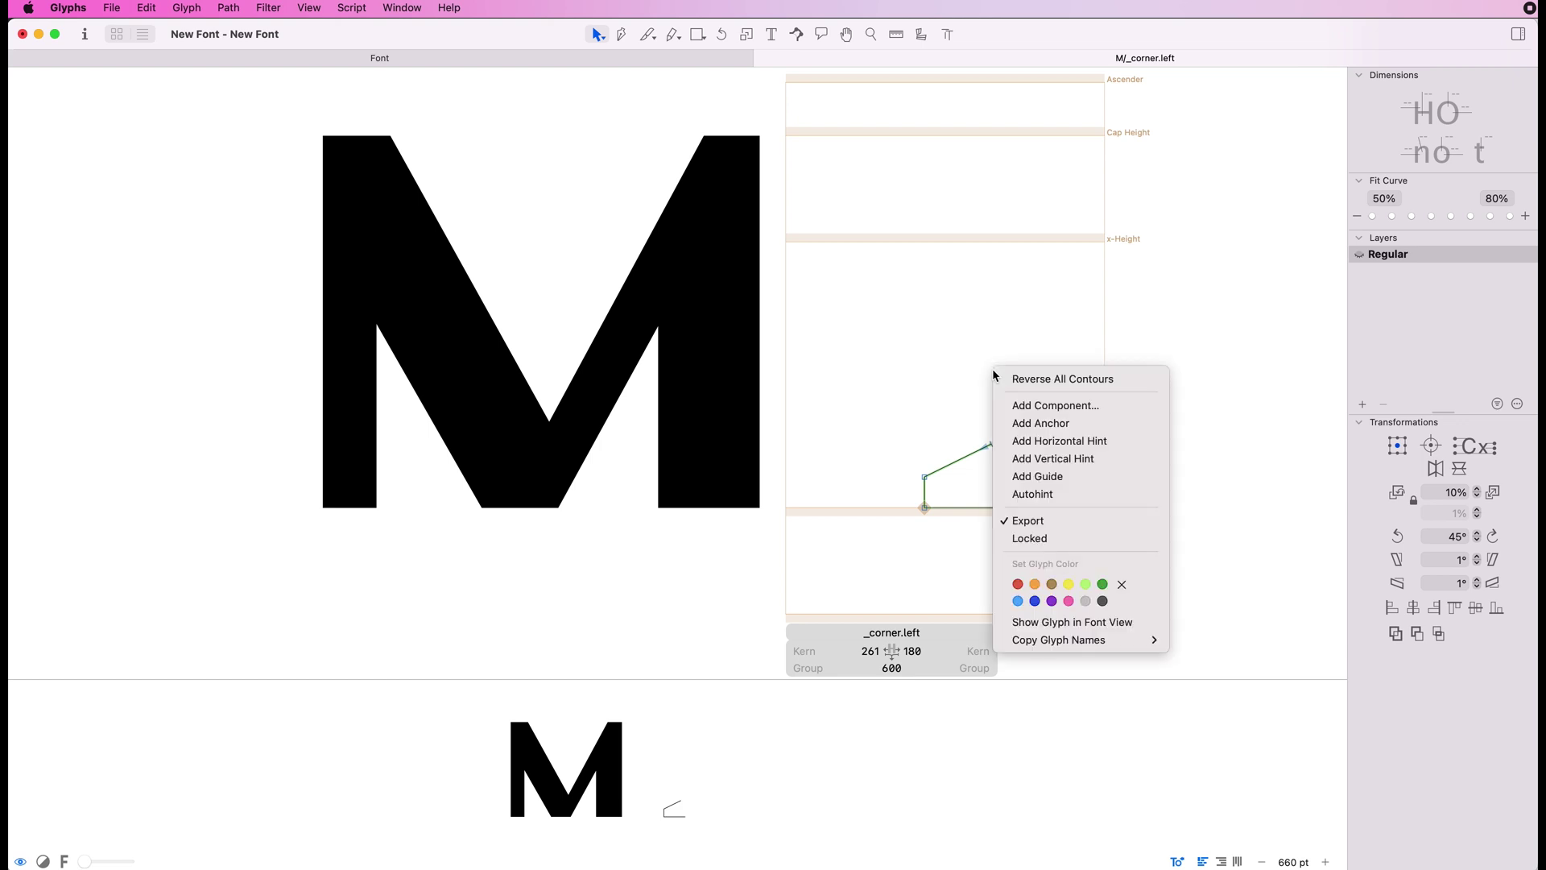
{"action": "left_click", "coordinate": [1084, 424]}
{"action": "type", "text": "left"}
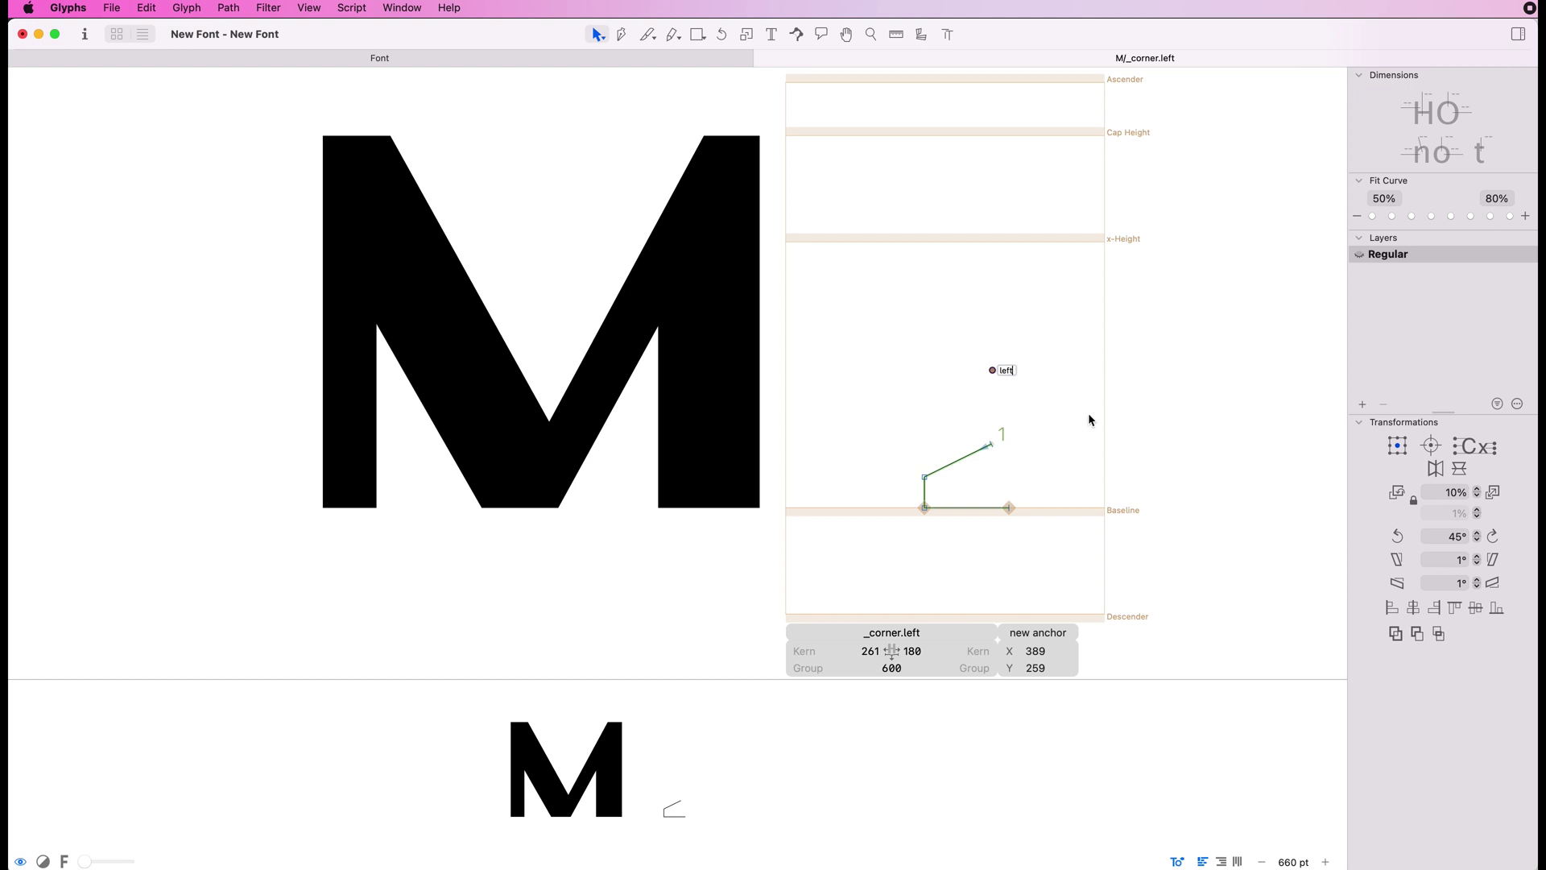
{"action": "left_click", "coordinate": [1089, 424]}
{"action": "right_click", "coordinate": [1050, 412]}
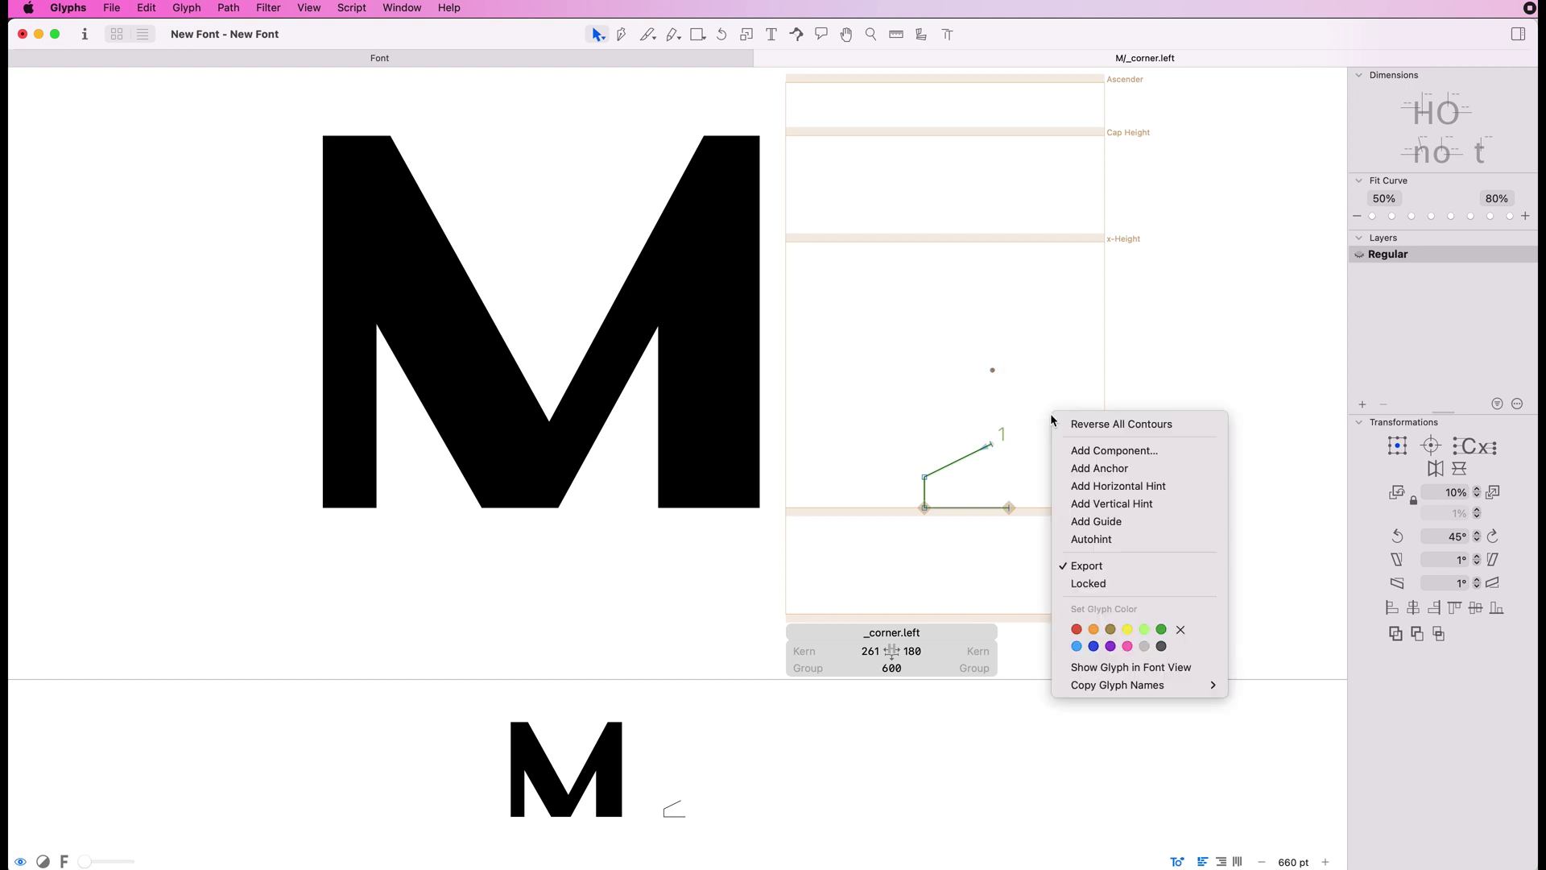
{"action": "left_click", "coordinate": [1078, 468]}
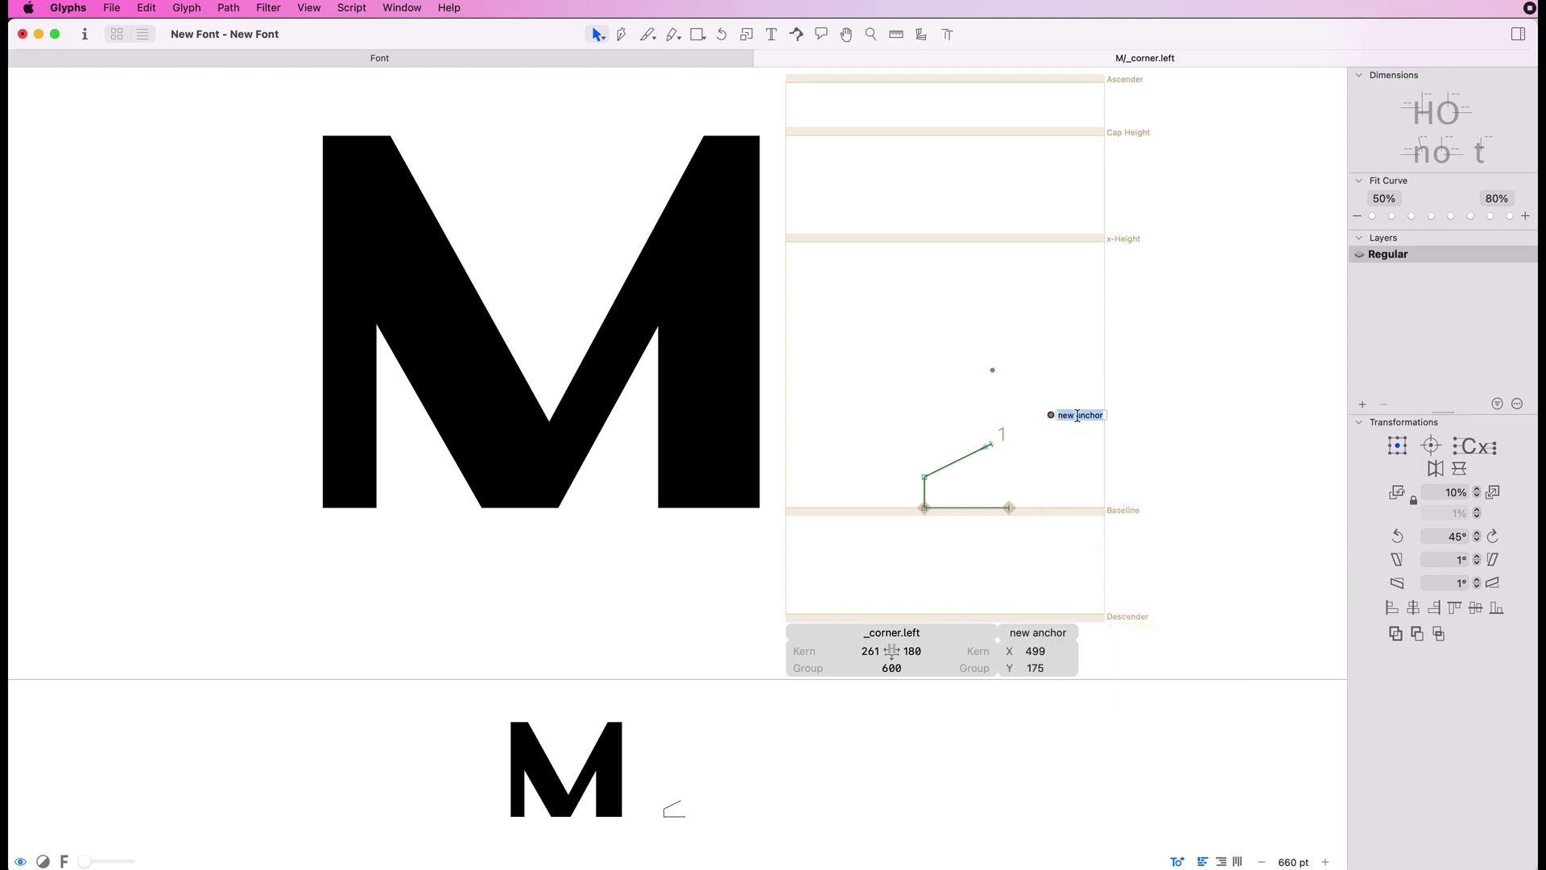
{"action": "type", "text": "origin"}
{"action": "key", "text": "Return"}
Step: Move origin onto the baseline at 387, 0 and left to the path's top at 387, 120
{"action": "left_click_drag", "start_coordinate": [1051, 414], "coordinate": [990, 509]}
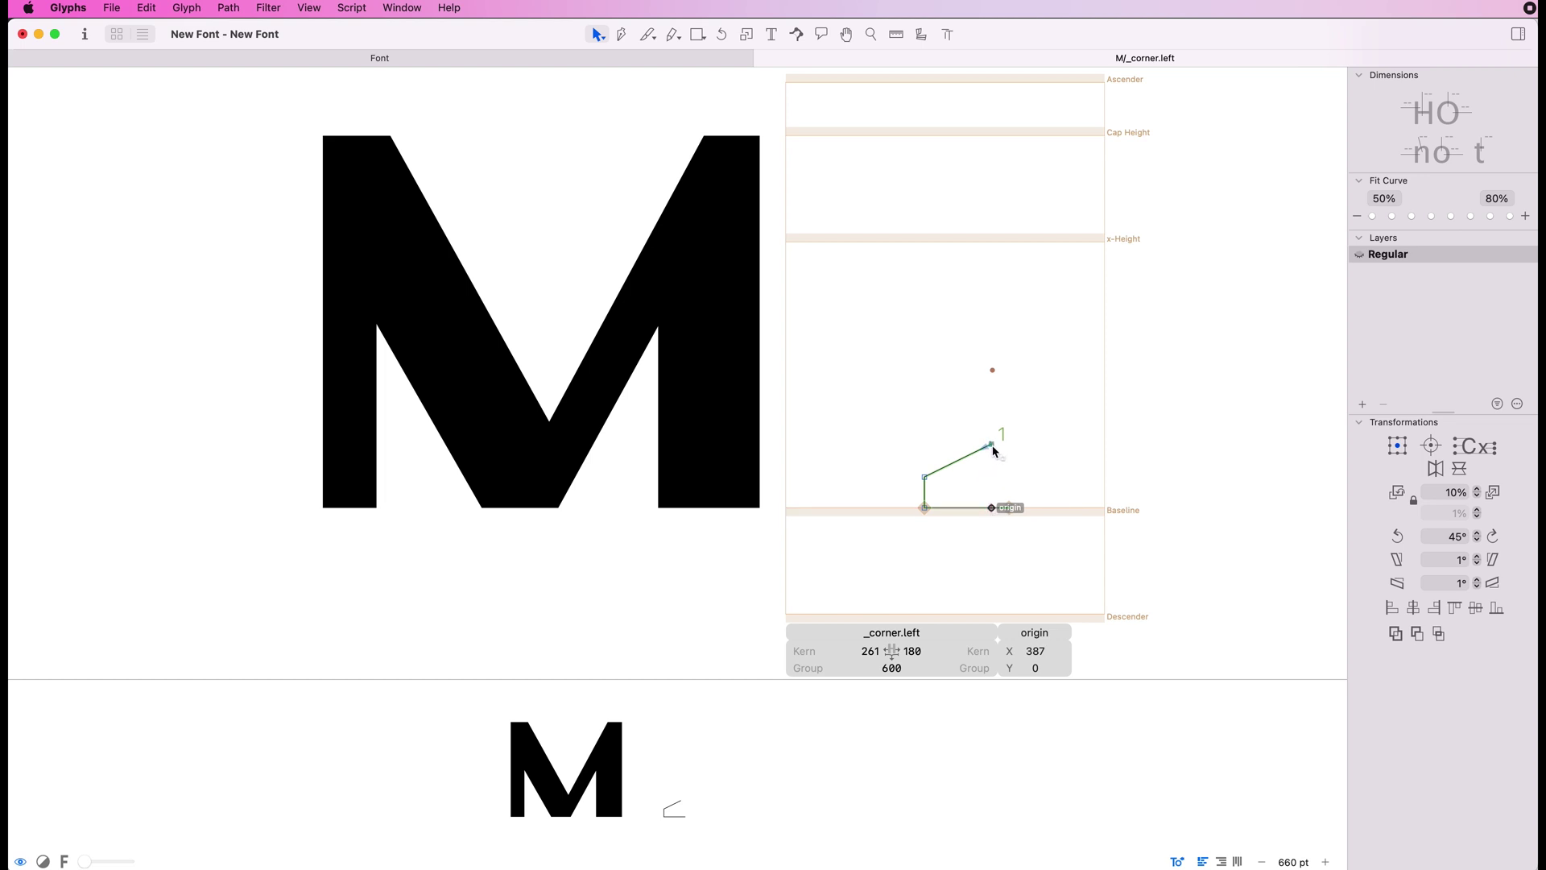
{"action": "left_click", "coordinate": [994, 371]}
{"action": "left_click_drag", "start_coordinate": [993, 373], "coordinate": [993, 448]}
{"action": "left_click", "coordinate": [1038, 453]}
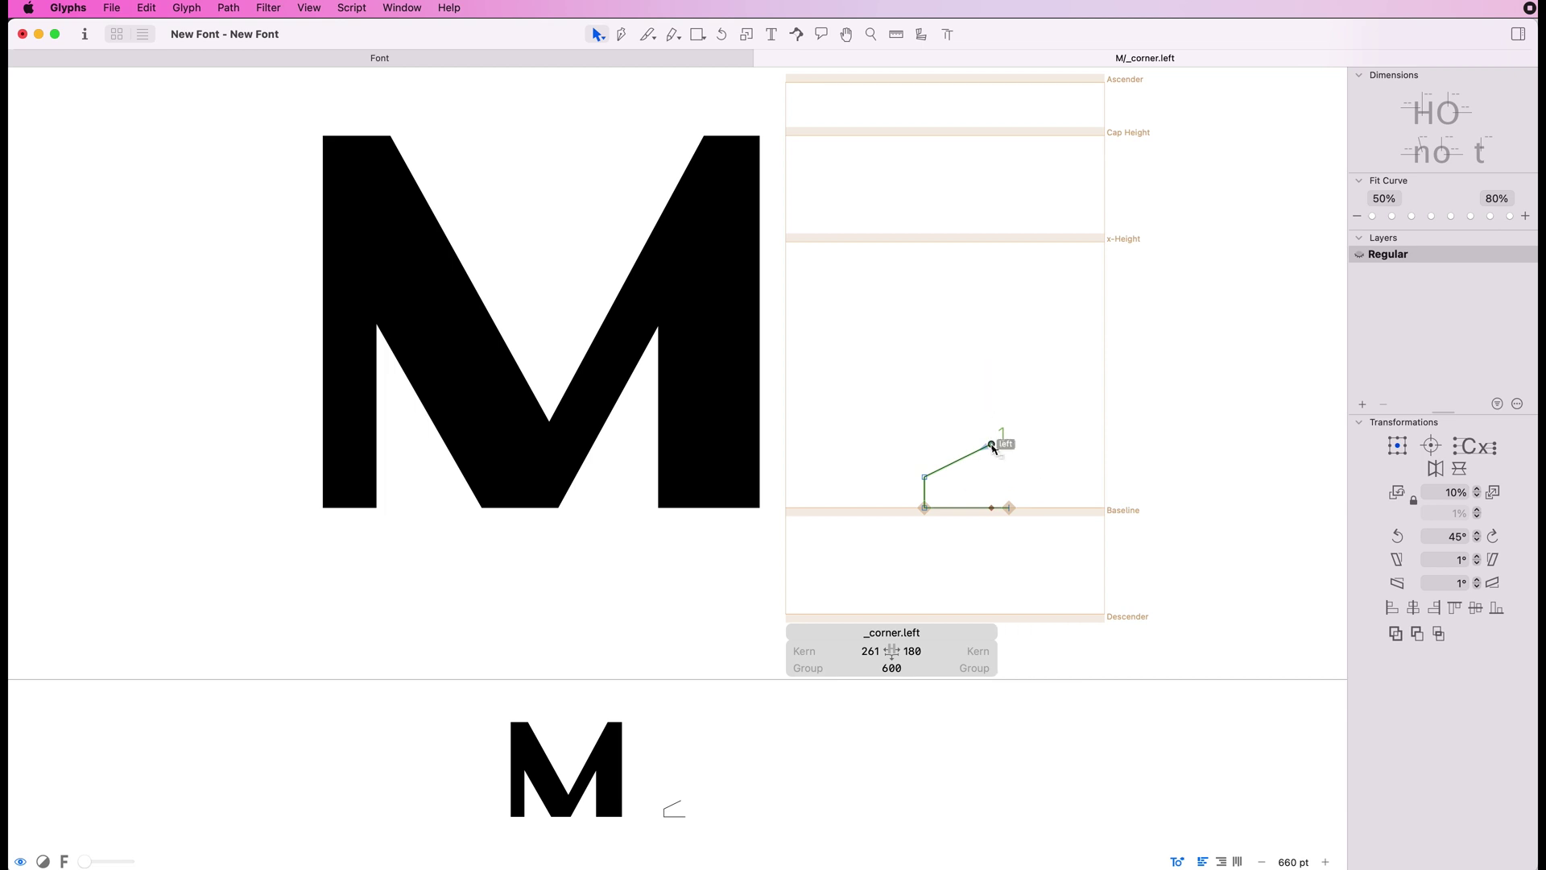
{"action": "left_click", "coordinate": [993, 445]}
{"action": "left_click", "coordinate": [1068, 476]}
Step: Attach _corner.left as a corner component on the M's bottom-left node
{"action": "double_click", "coordinate": [334, 407]}
{"action": "left_click", "coordinate": [323, 508]}
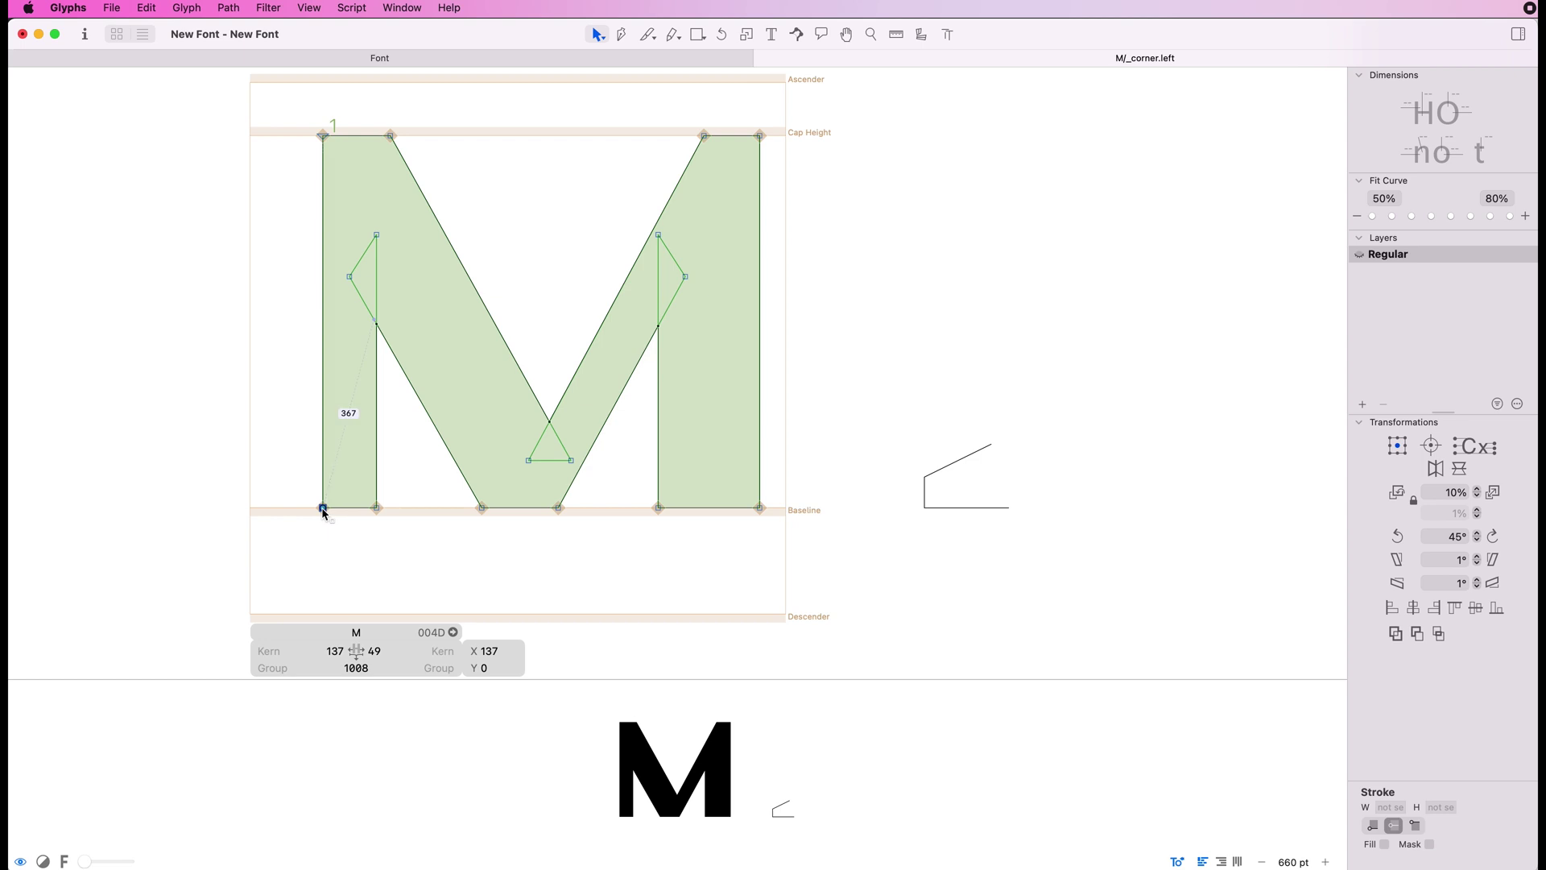
{"action": "right_click", "coordinate": [323, 508]}
{"action": "key", "text": "Escape"}
{"action": "right_click", "coordinate": [323, 508]}
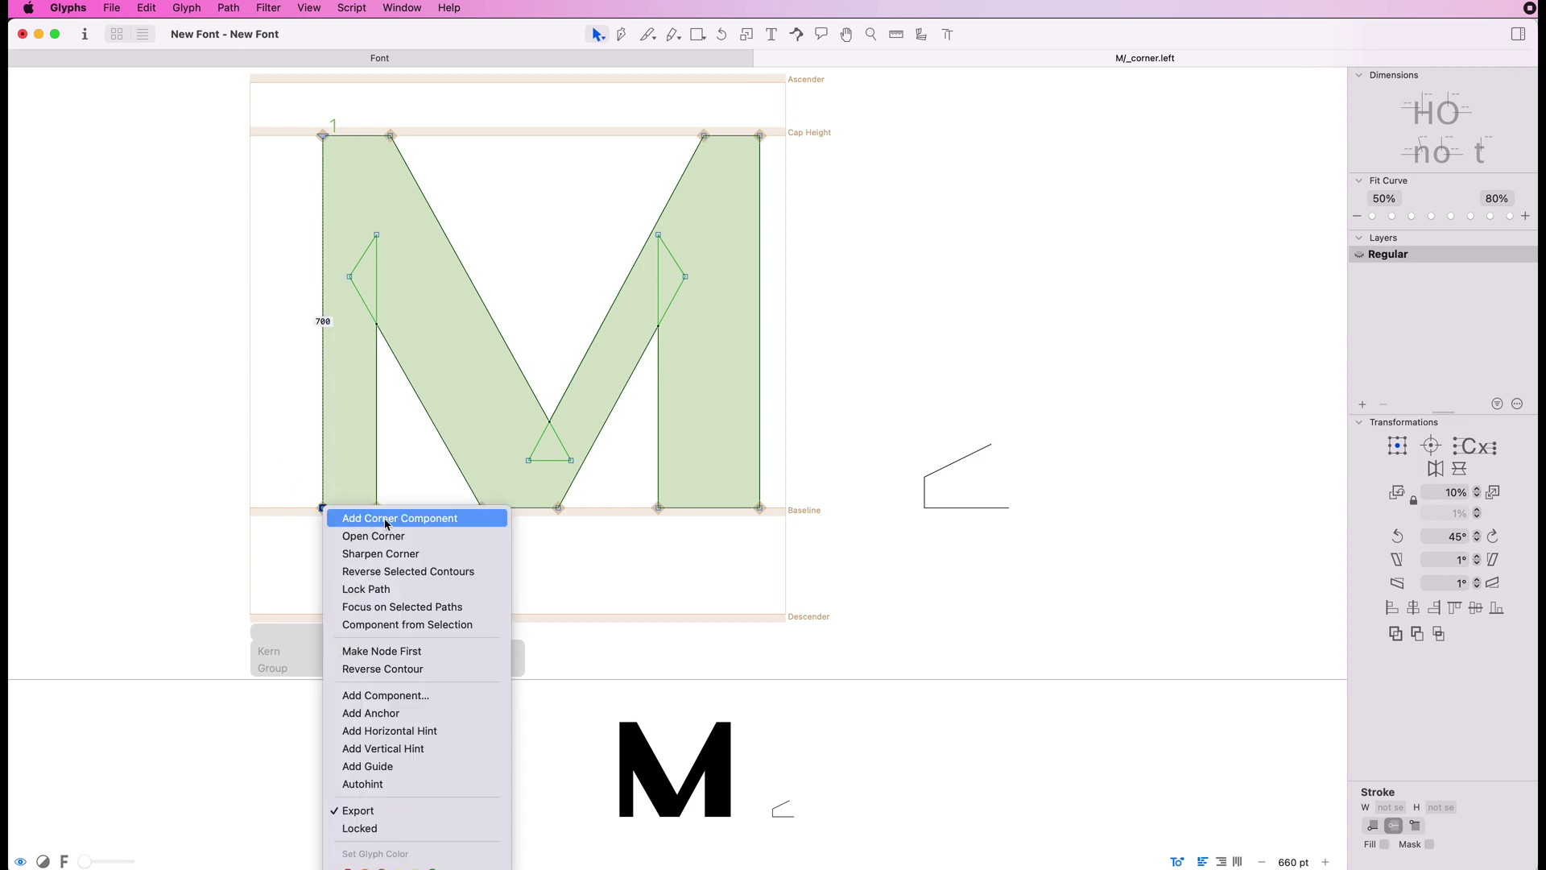
{"action": "left_click", "coordinate": [431, 525]}
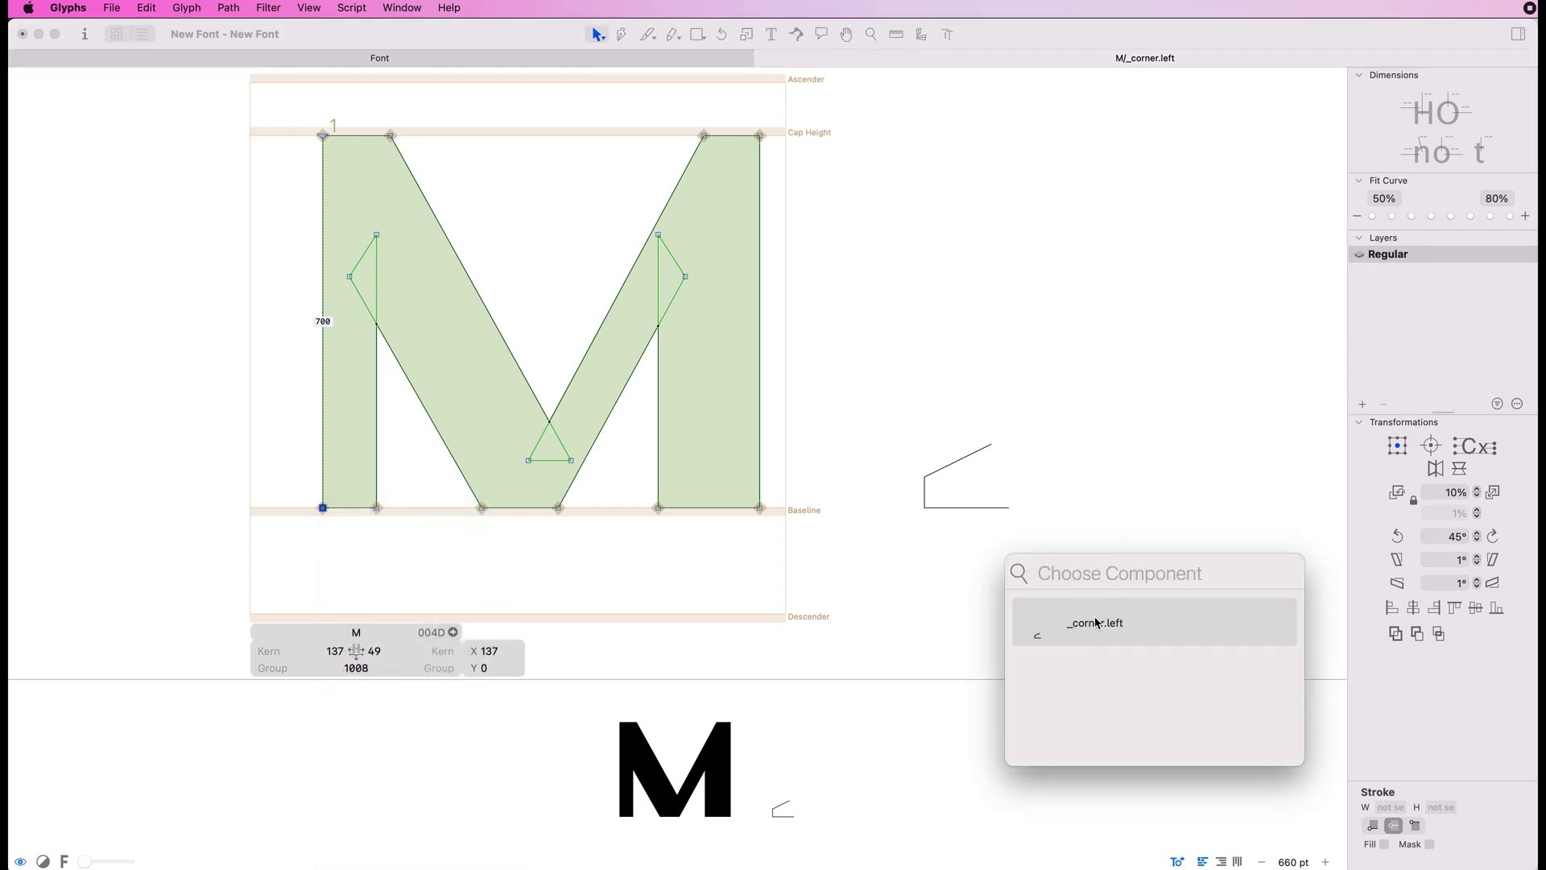
{"action": "double_click", "coordinate": [1136, 625]}
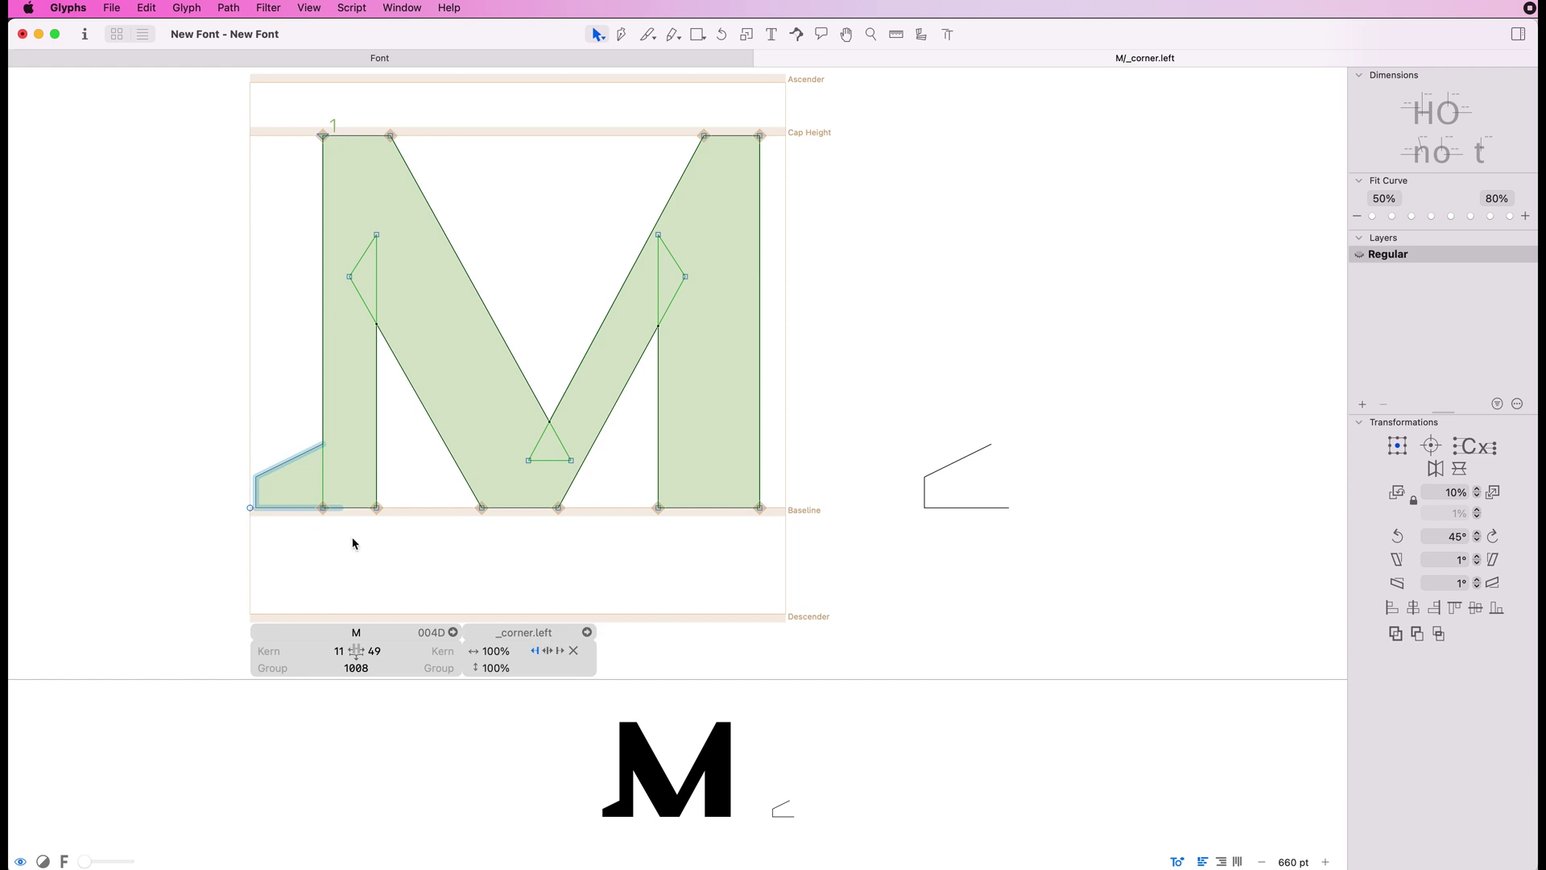
Step: Check the M's new bottom-left slab serif in the filled preview
{"action": "left_click", "coordinate": [283, 471]}
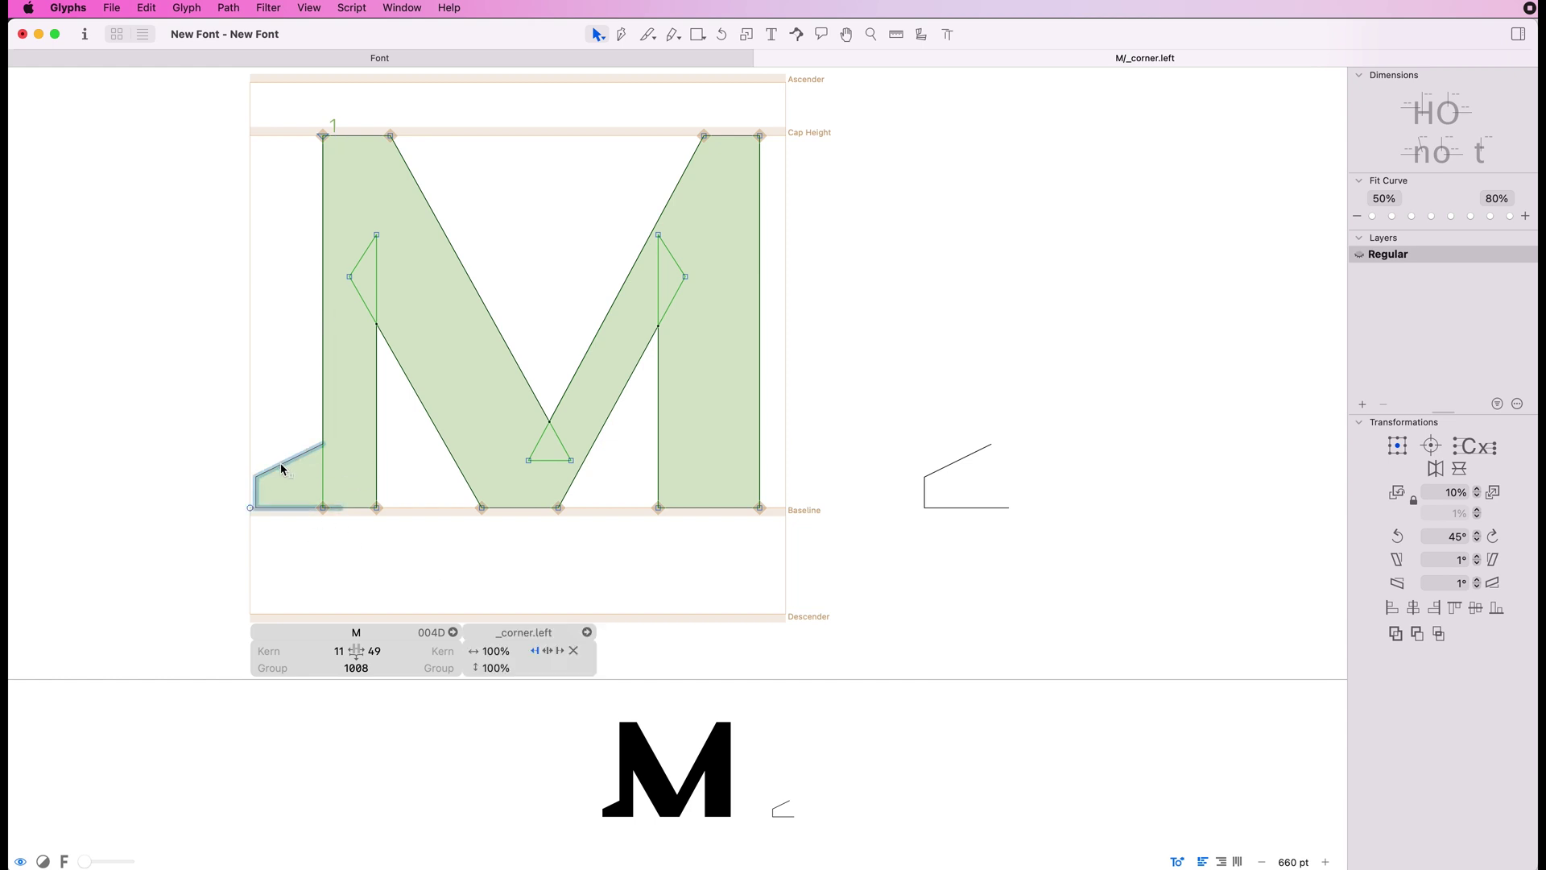
{"action": "left_click", "coordinate": [631, 622]}
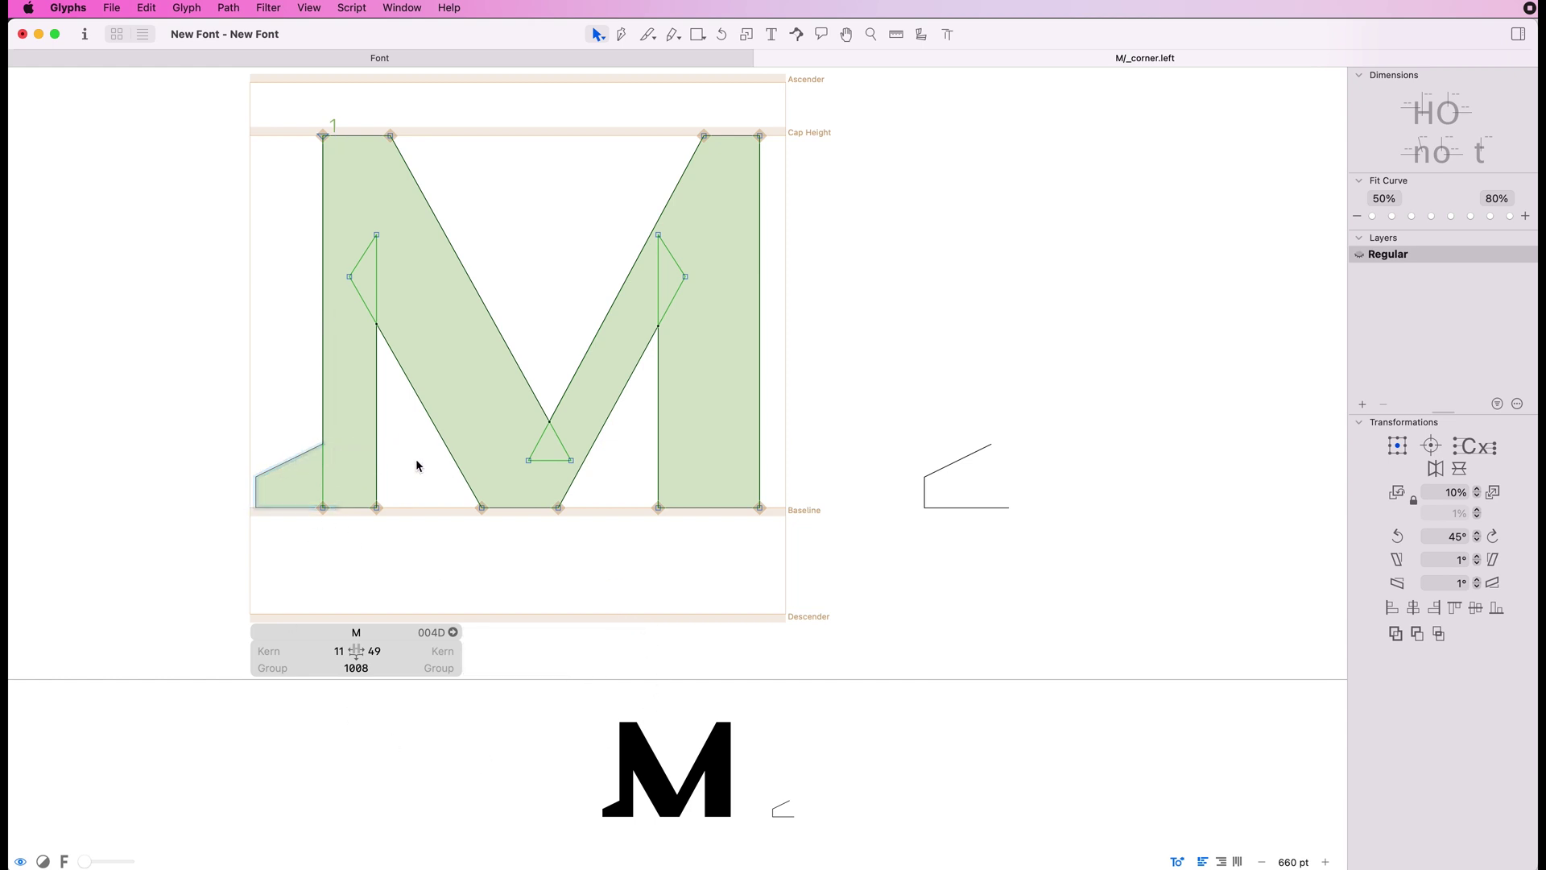
{"action": "key", "text": "space"}
{"action": "double_click", "coordinate": [907, 413]}
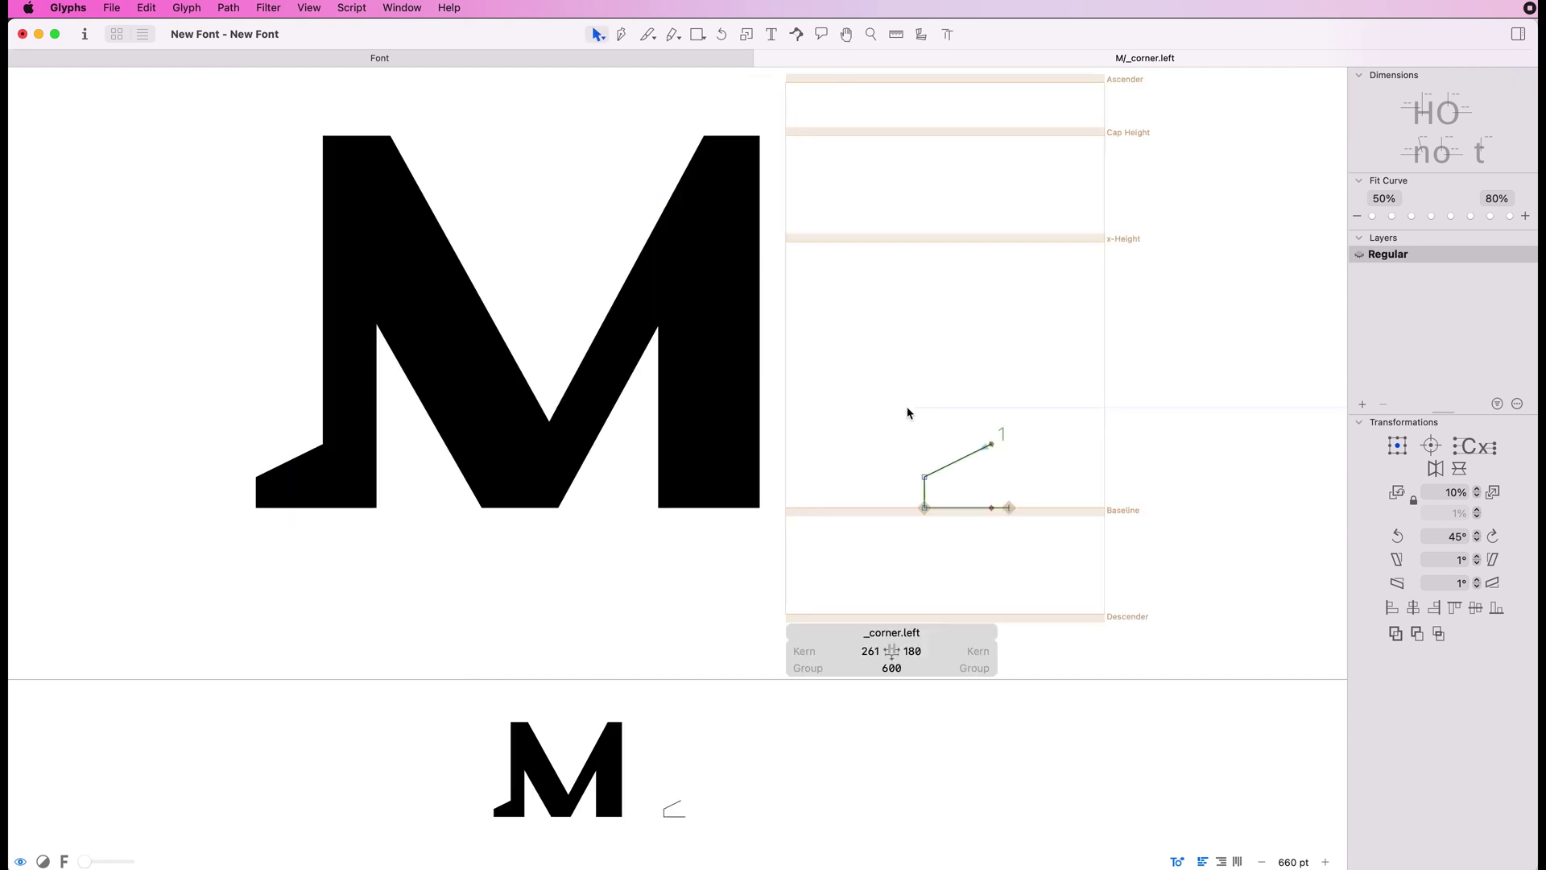
Step: Duplicate _corner.left and rename the copy from _corner.left.001 to _corner.right
{"action": "scroll", "coordinate": [907, 413], "scroll_direction": "right", "scroll_amount": 5}
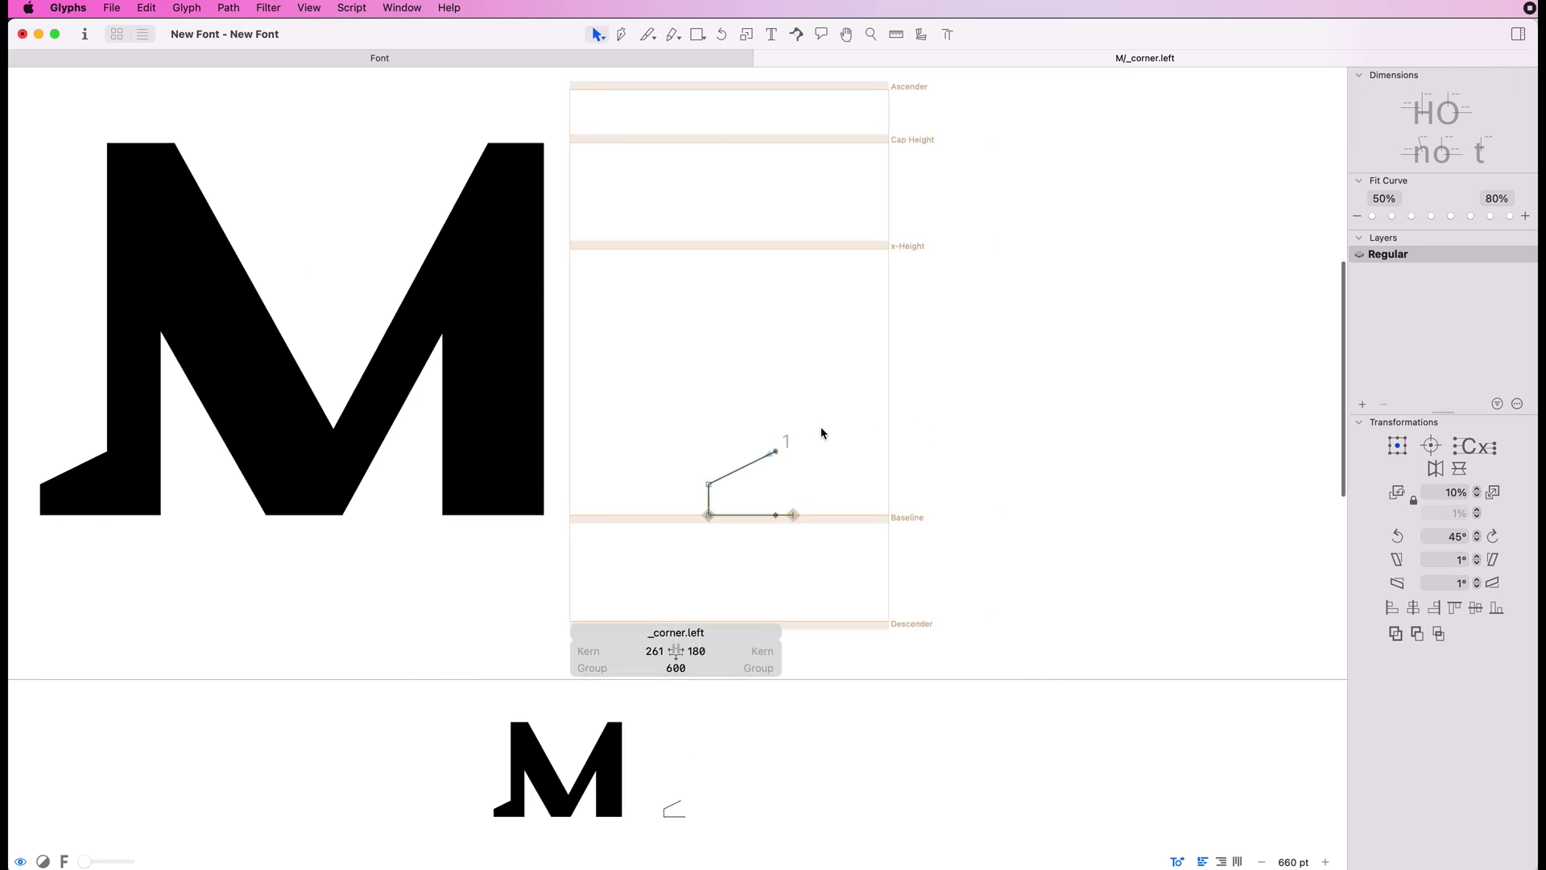
{"action": "scroll", "coordinate": [900, 345], "scroll_direction": "left", "scroll_amount": 3}
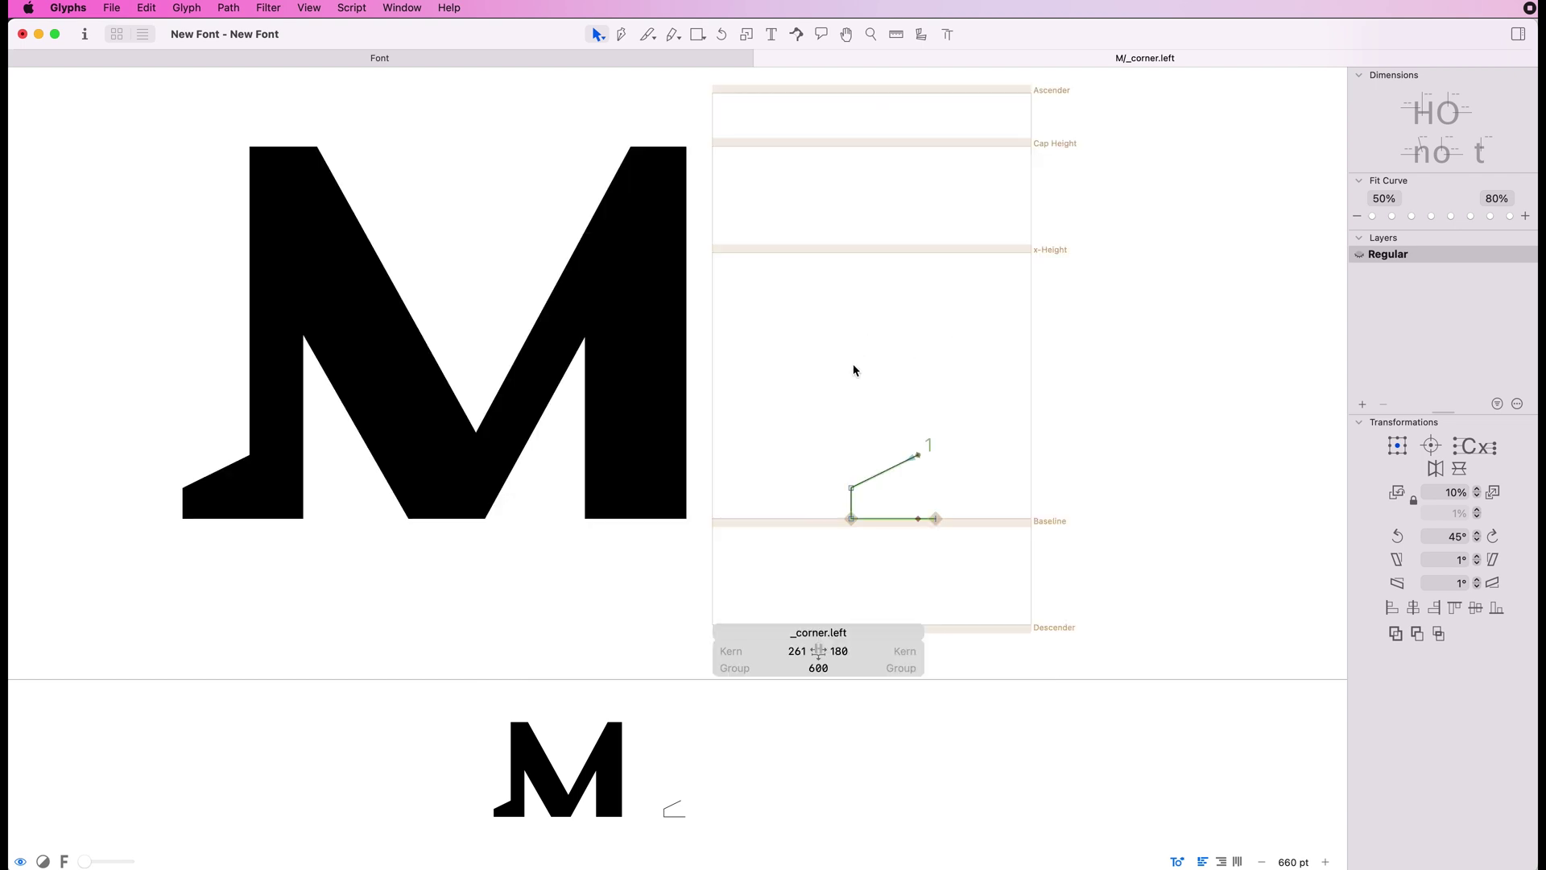
{"action": "key", "text": "super+d"}
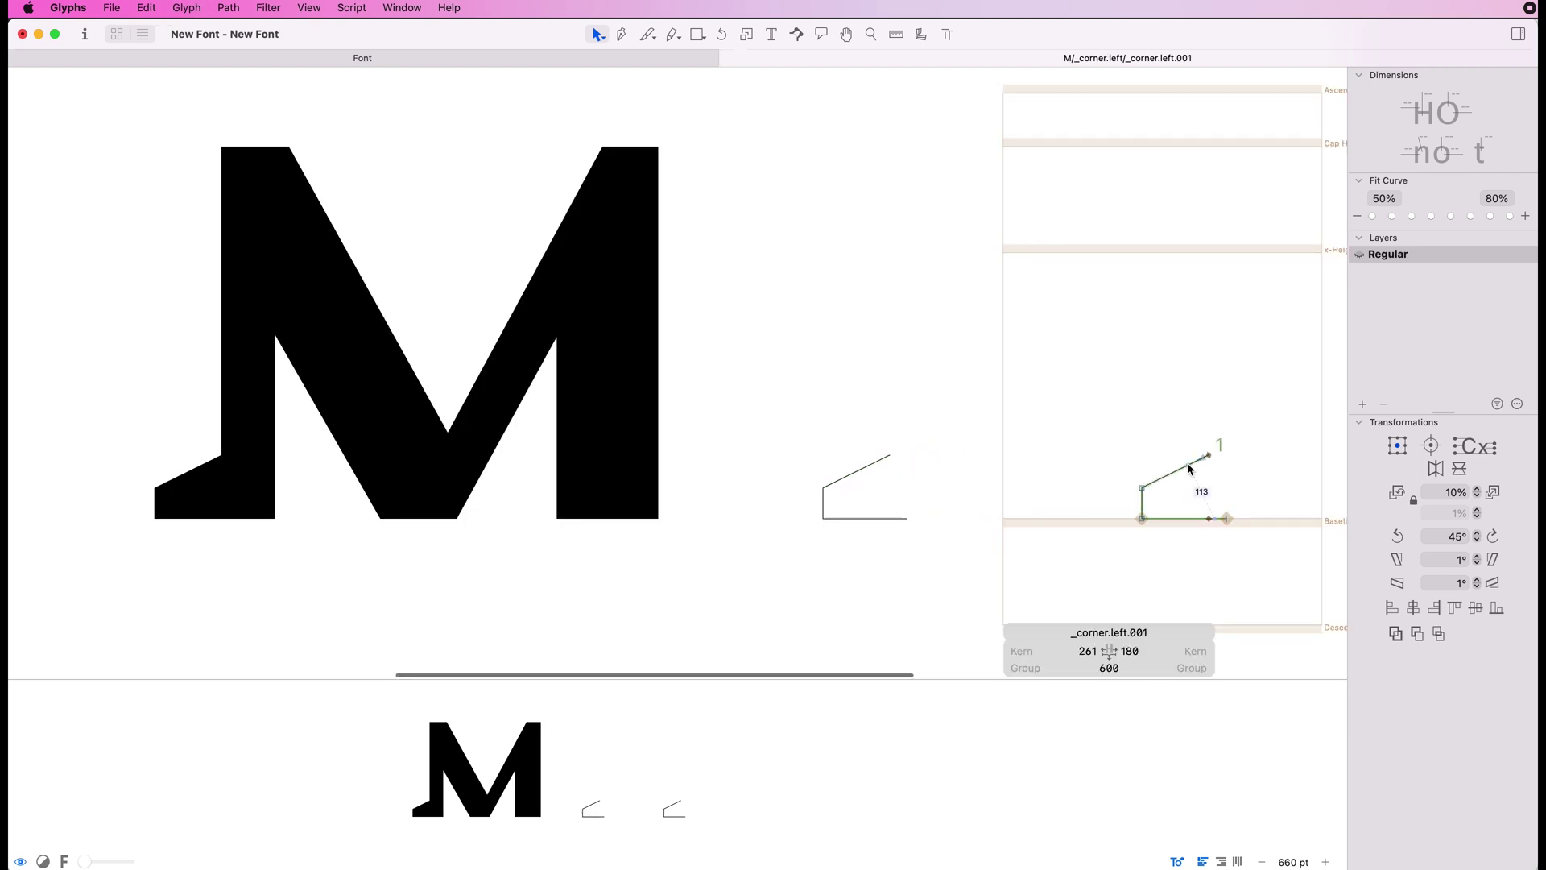
{"action": "double_click", "coordinate": [971, 636]}
{"action": "left_click_drag", "start_coordinate": [975, 632], "coordinate": [939, 631]}
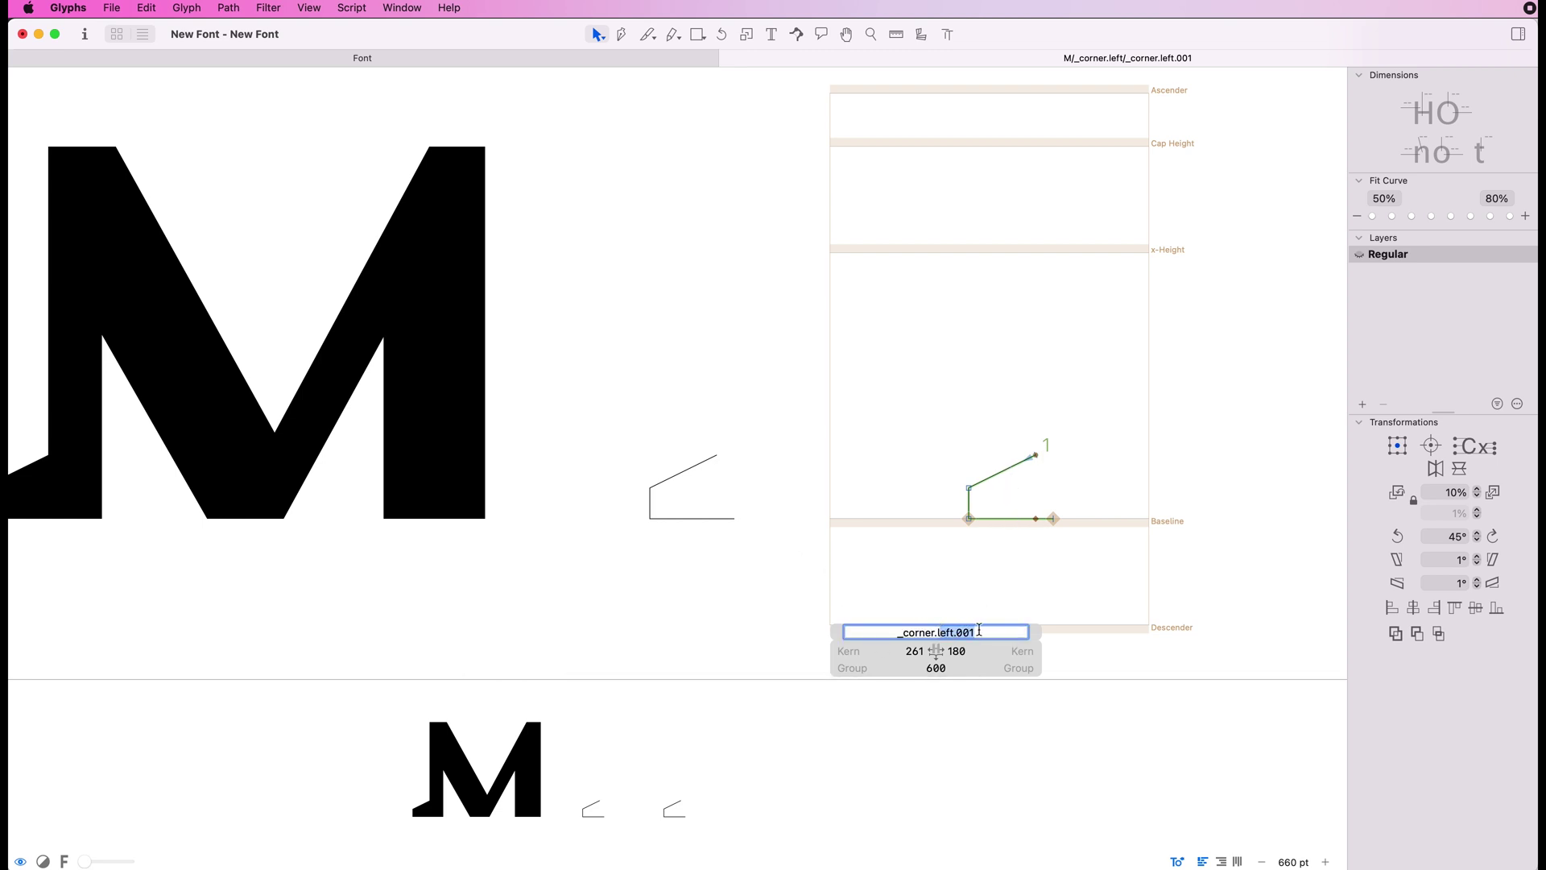
{"action": "type", "text": "right"}
{"action": "key", "text": "Return"}
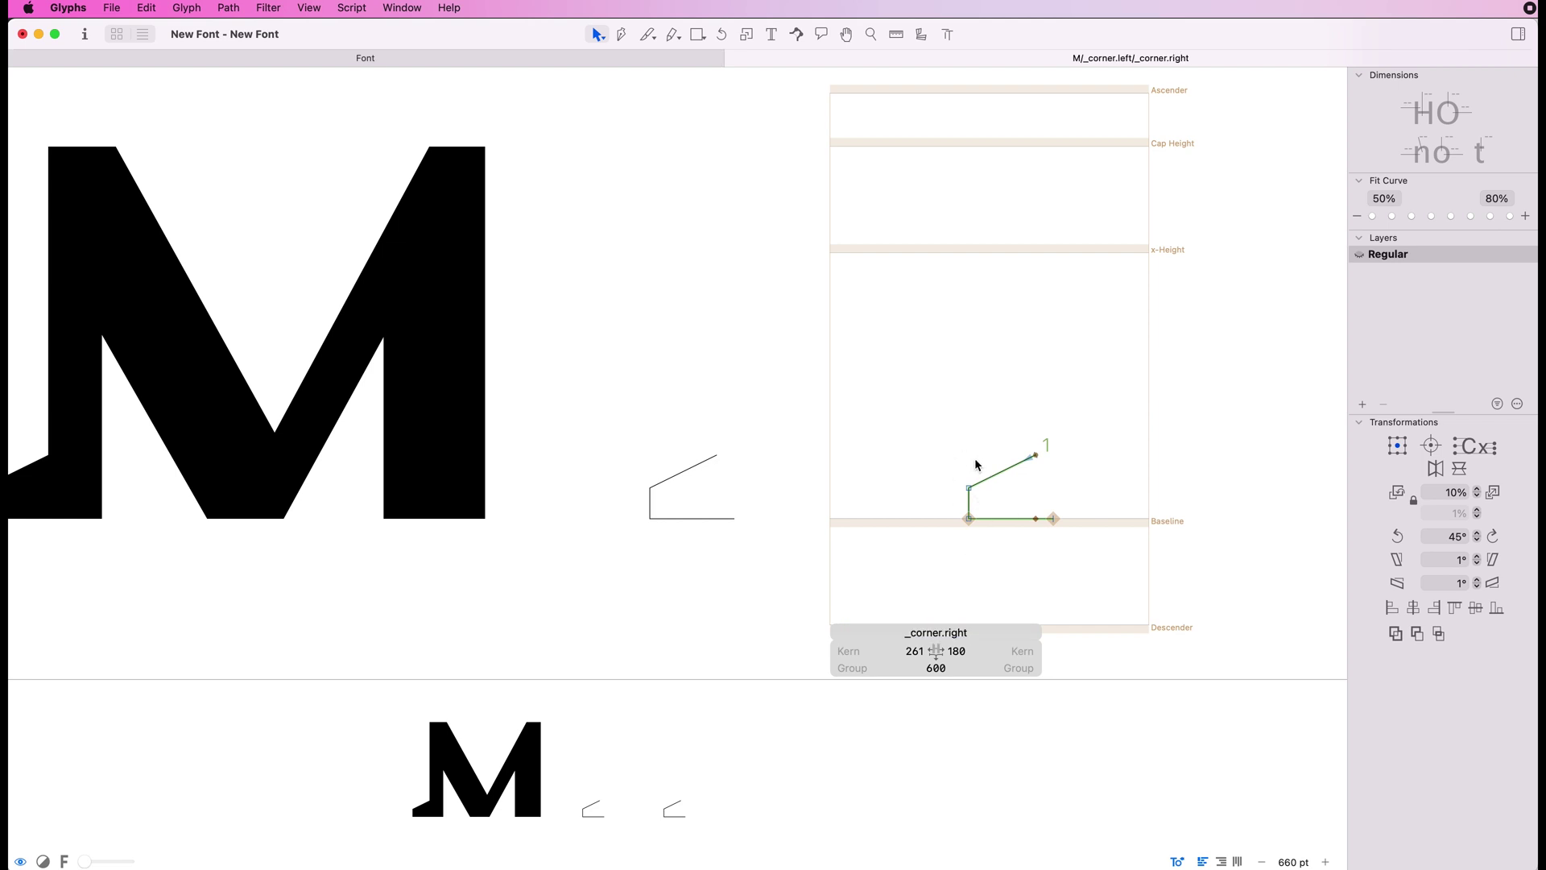
Step: Rename the copied left anchor in _corner.right to right
{"action": "left_click", "coordinate": [1036, 457]}
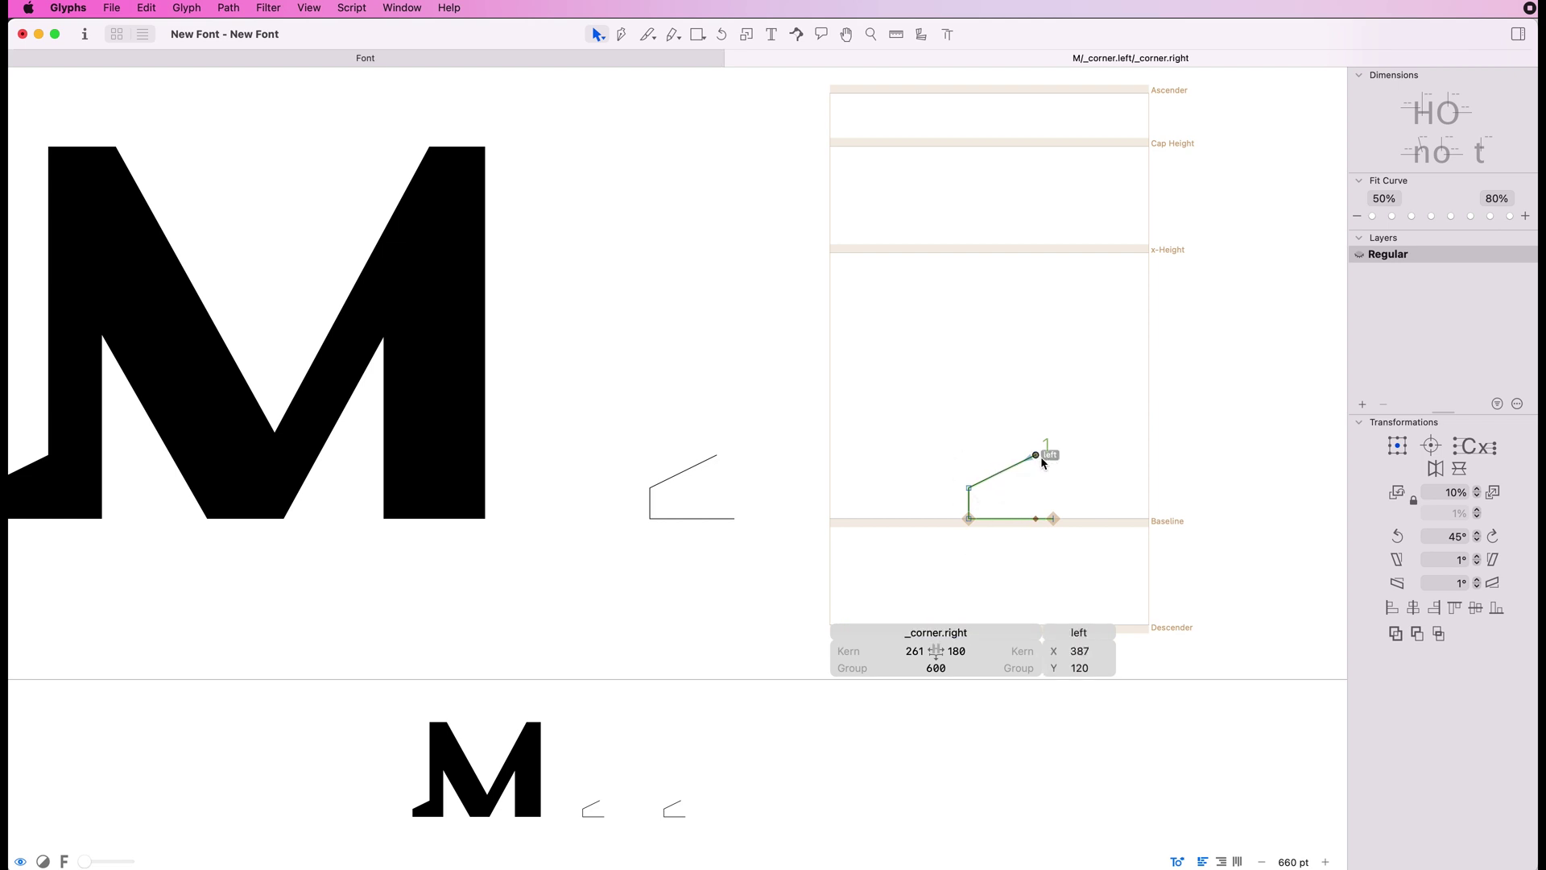
{"action": "key", "text": "super+a"}
{"action": "left_click", "coordinate": [1019, 431]}
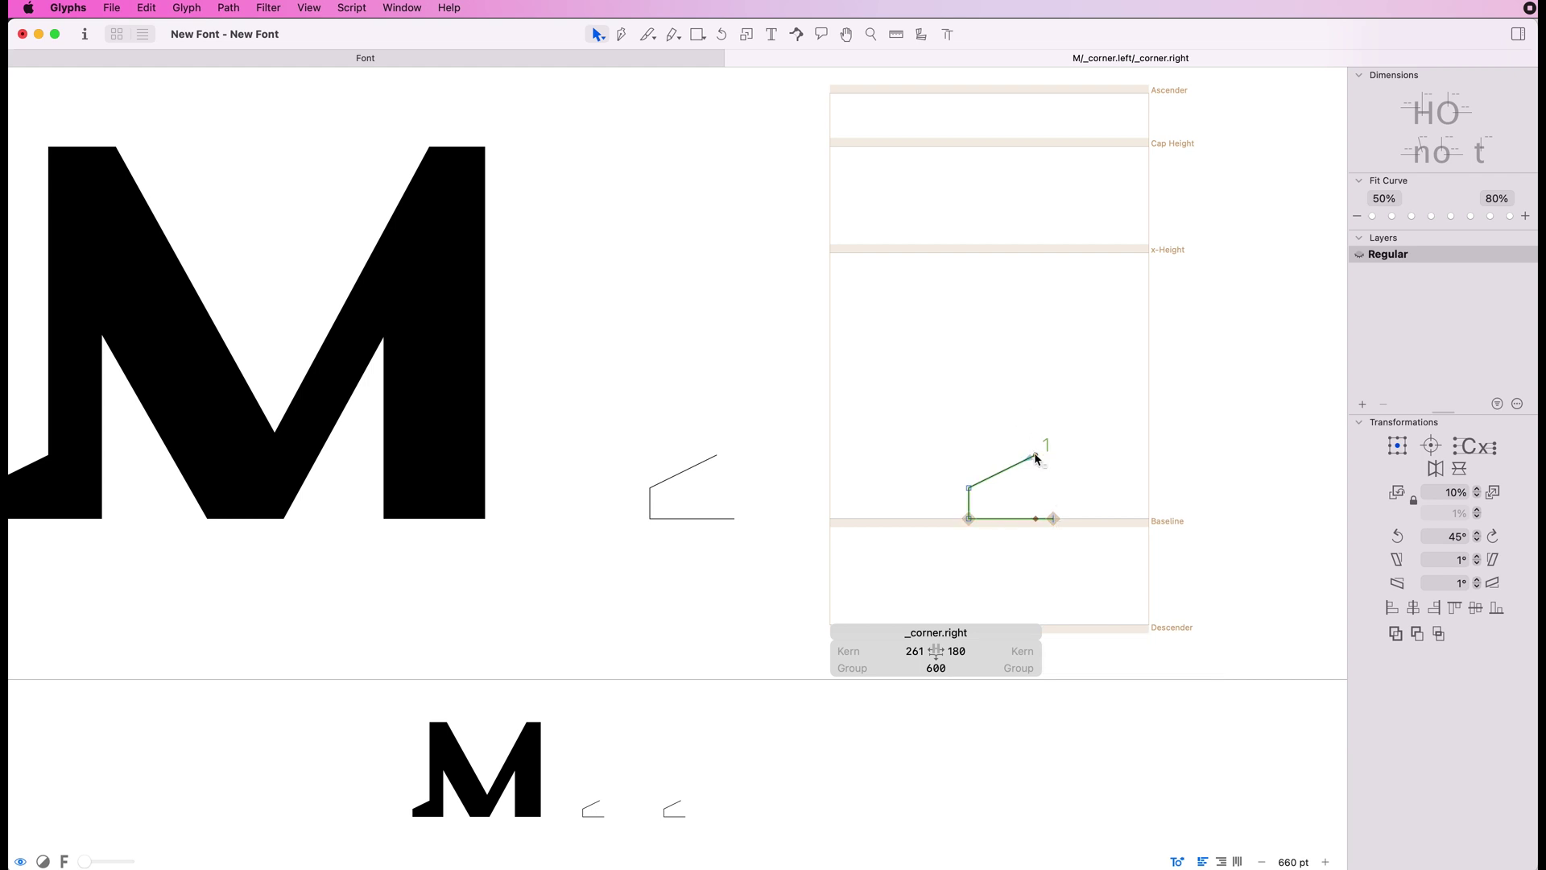
{"action": "left_click", "coordinate": [1036, 456]}
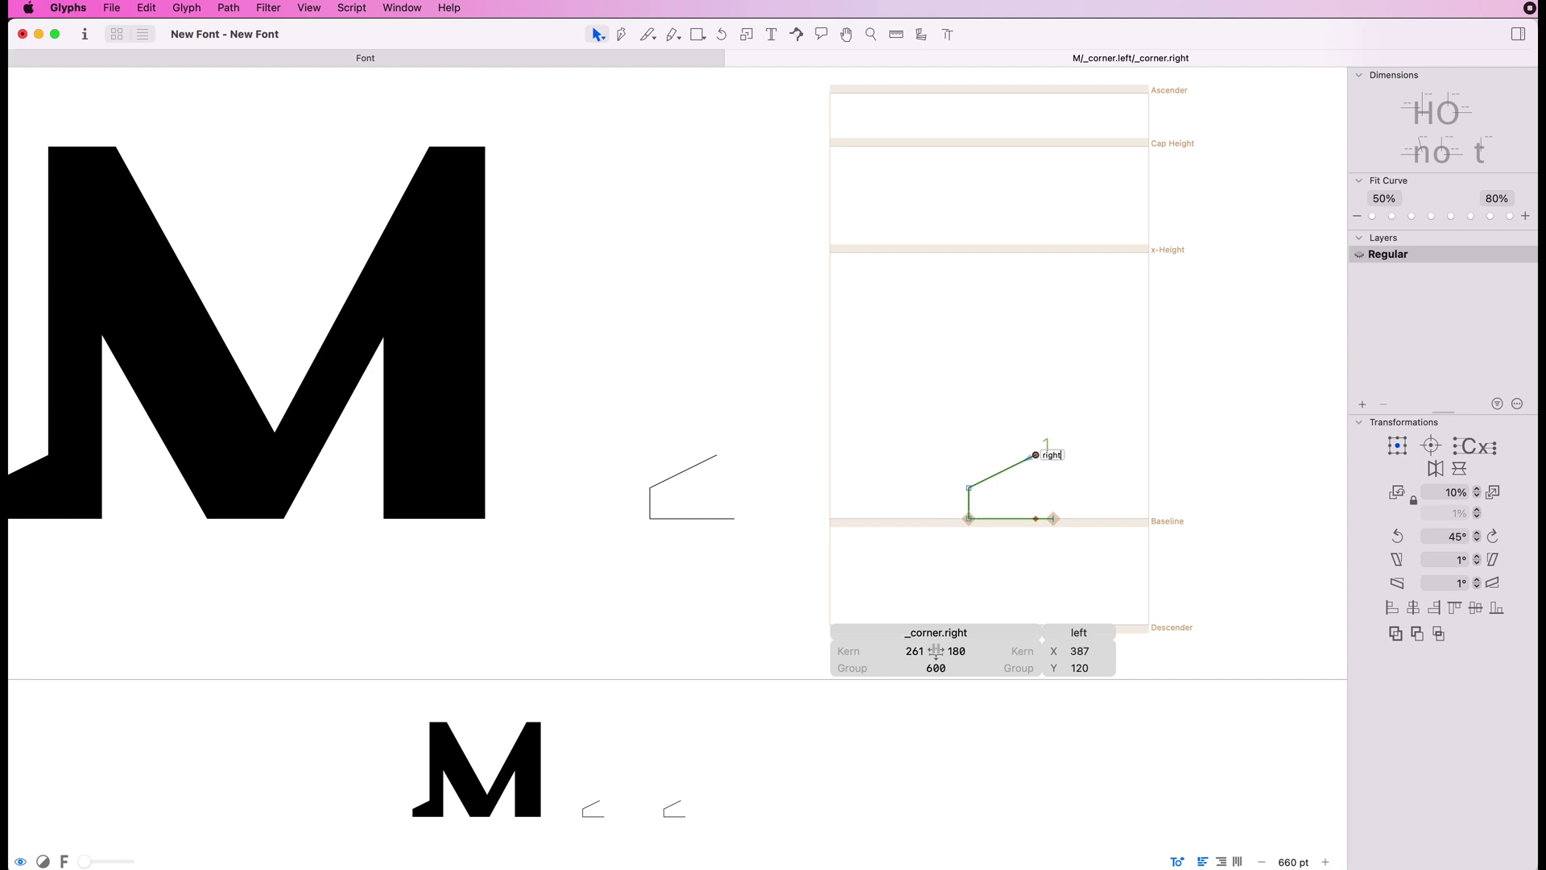
{"action": "left_click", "coordinate": [1011, 404]}
Step: Mirror the serif path horizontally and shift it about 90 units to the right
{"action": "key", "text": "super+a"}
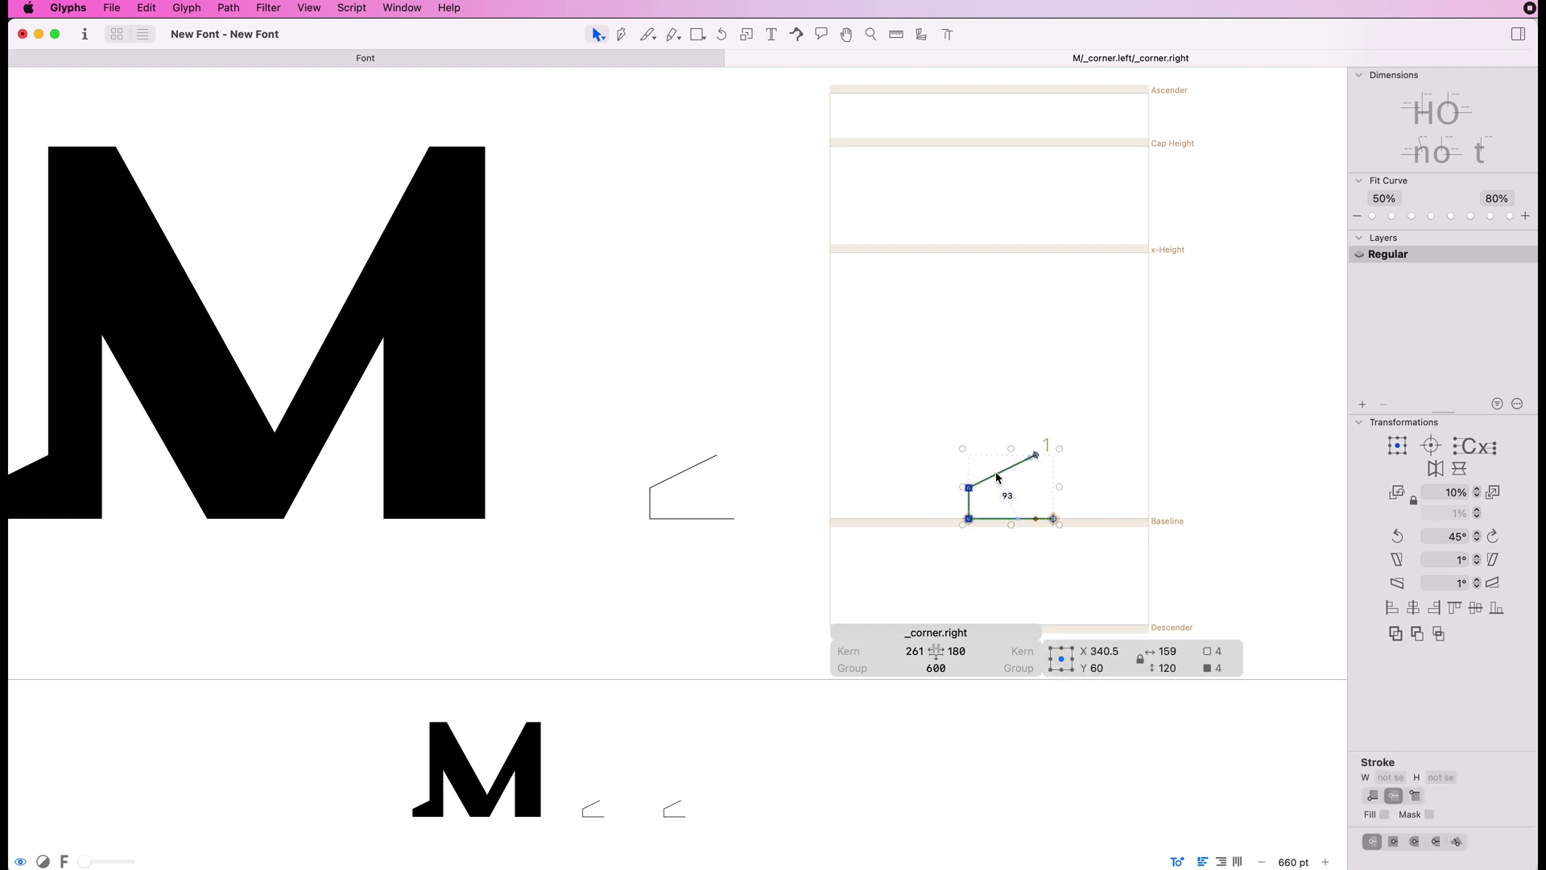
{"action": "left_click", "coordinate": [1437, 473]}
{"action": "left_click_drag", "start_coordinate": [1053, 503], "coordinate": [1104, 497]}
{"action": "left_click", "coordinate": [1080, 403]}
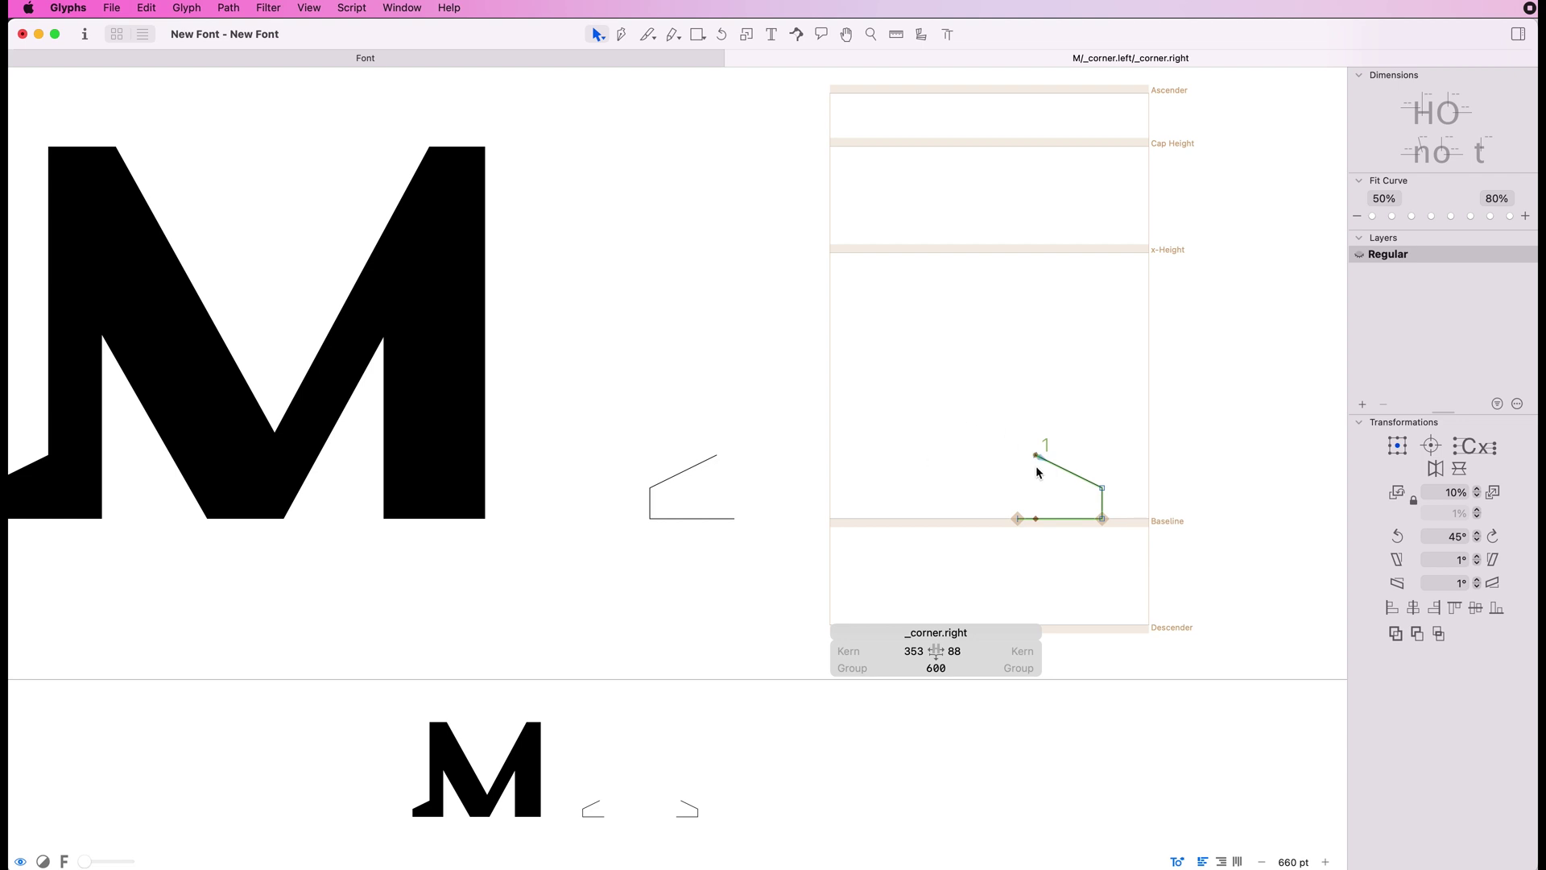
{"action": "left_click_drag", "start_coordinate": [974, 441], "coordinate": [1098, 569]}
{"action": "left_click", "coordinate": [1091, 555]}
Step: Attach _corner.right as a corner component on the M's bottom-right baseline node
{"action": "double_click", "coordinate": [489, 422]}
{"action": "left_click", "coordinate": [485, 518]}
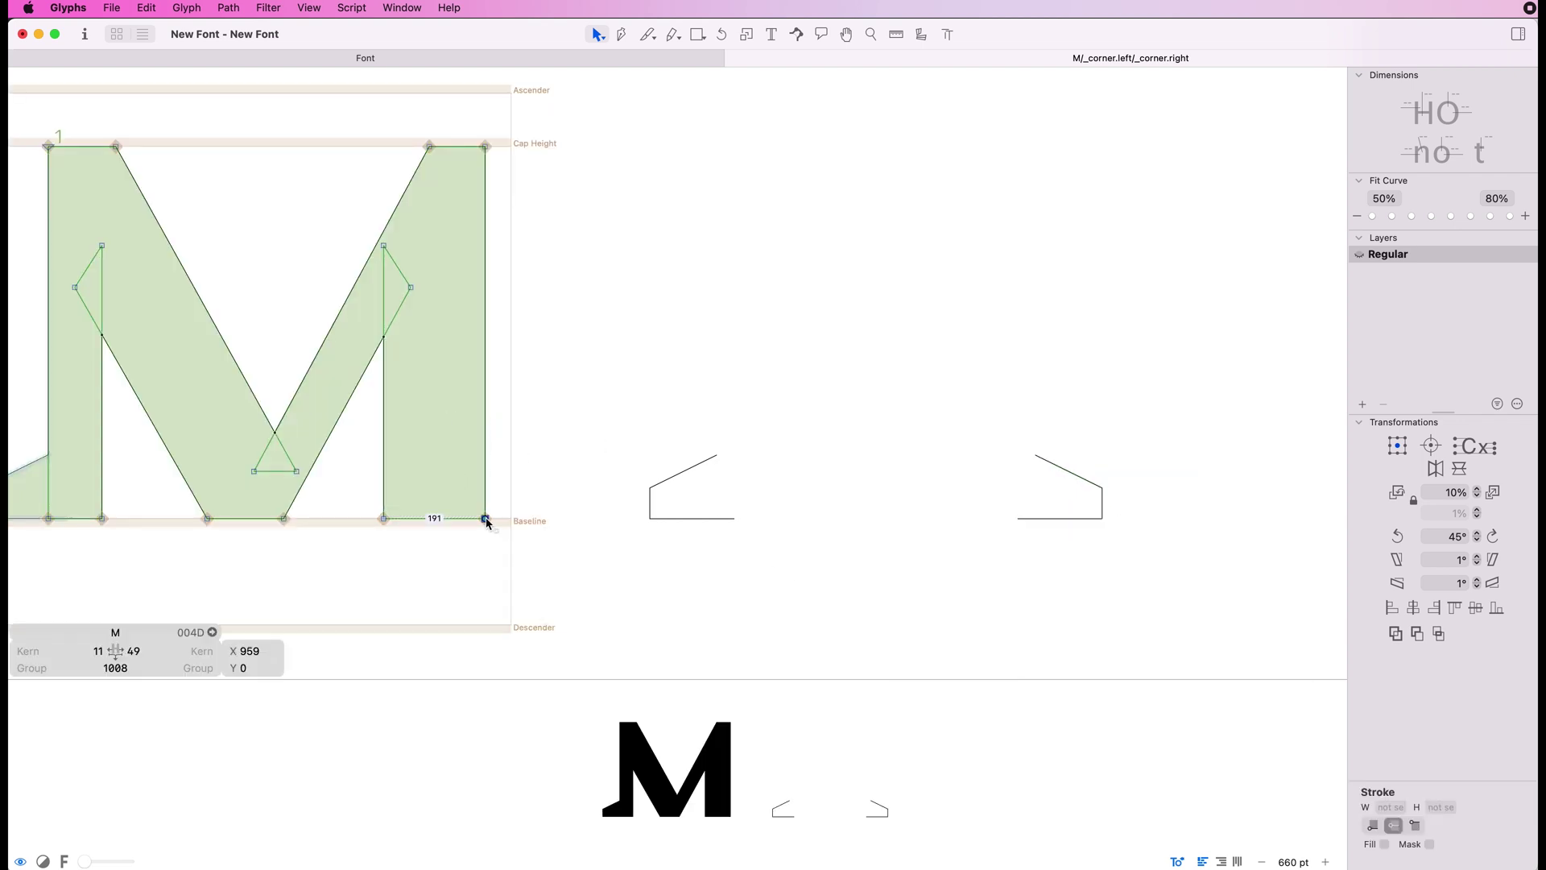
{"action": "right_click", "coordinate": [487, 517]}
{"action": "left_click", "coordinate": [523, 528]}
{"action": "left_click", "coordinate": [1095, 670]}
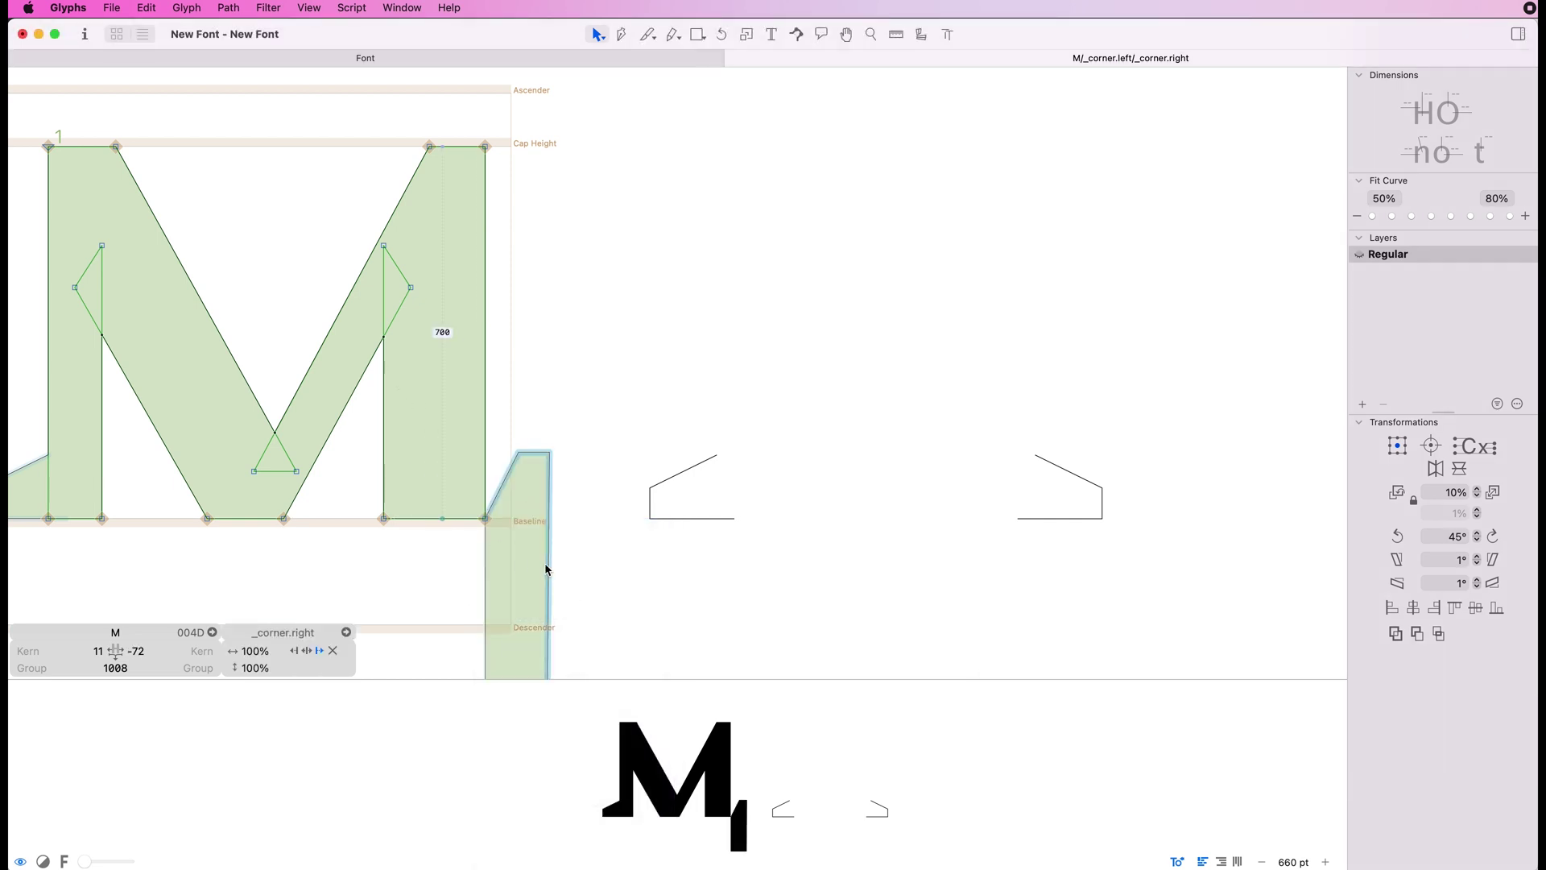
Step: Reverse the path direction of _corner.right so the serif sits correctly
{"action": "double_click", "coordinate": [1044, 463]}
{"action": "double_click", "coordinate": [1073, 477]}
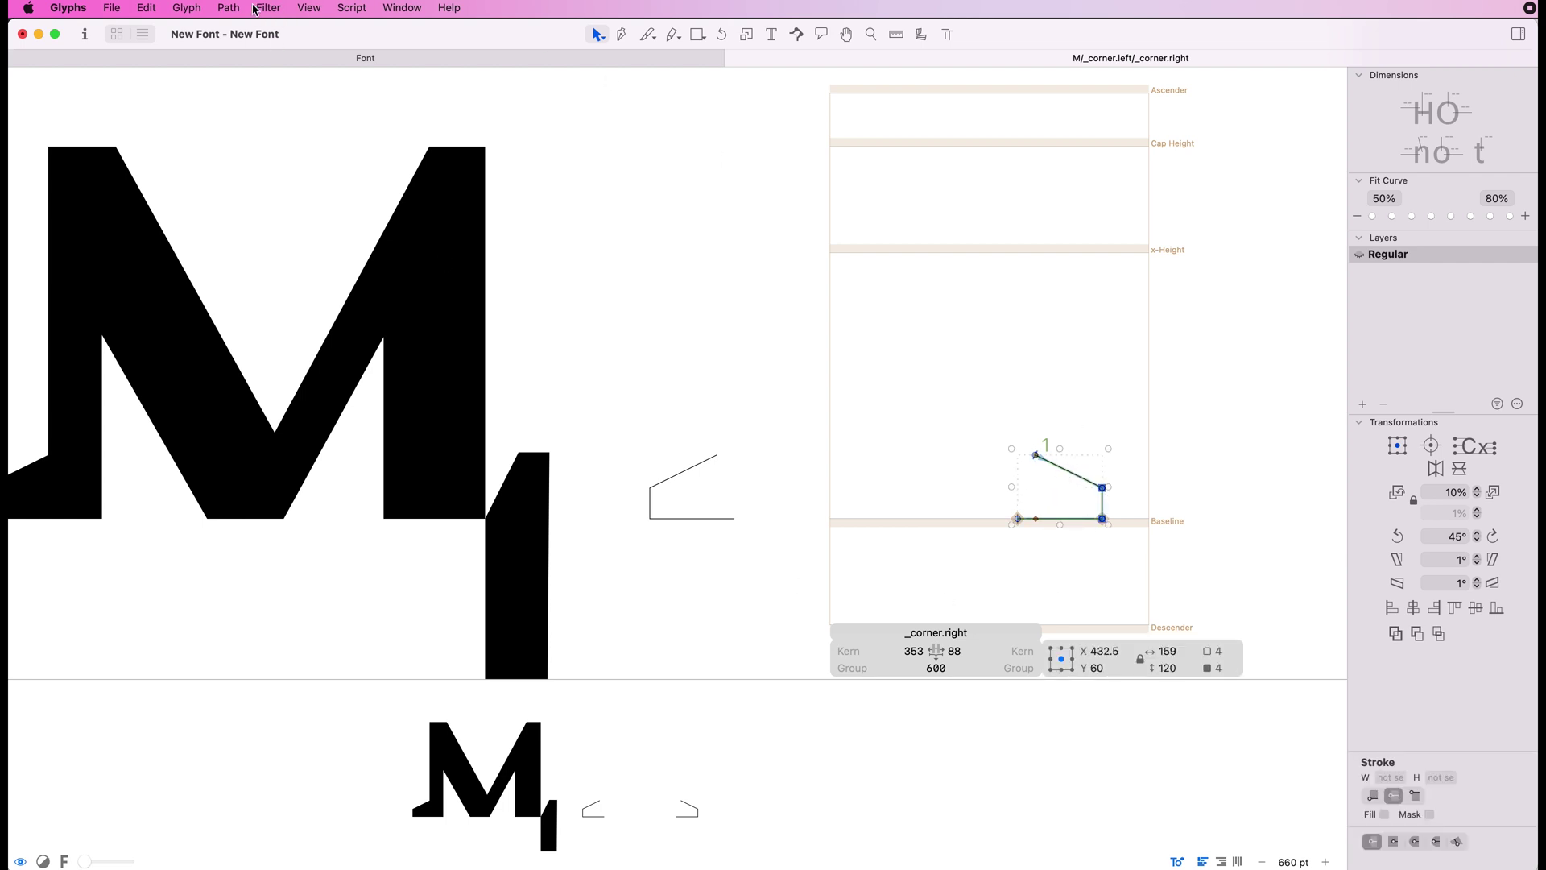
{"action": "left_click", "coordinate": [229, 9]}
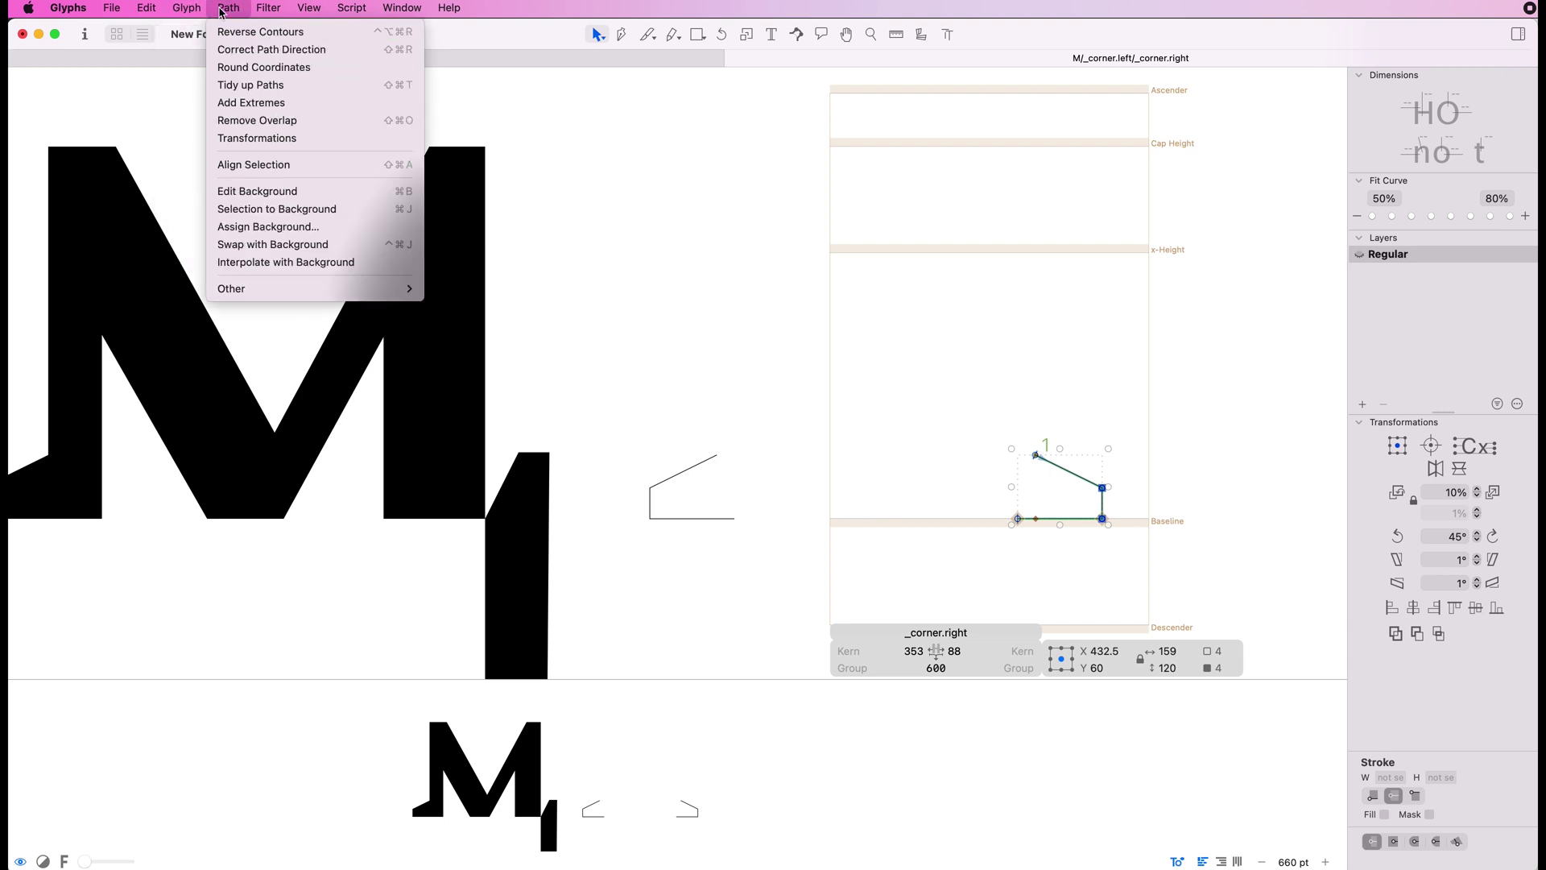
{"action": "left_click", "coordinate": [289, 34]}
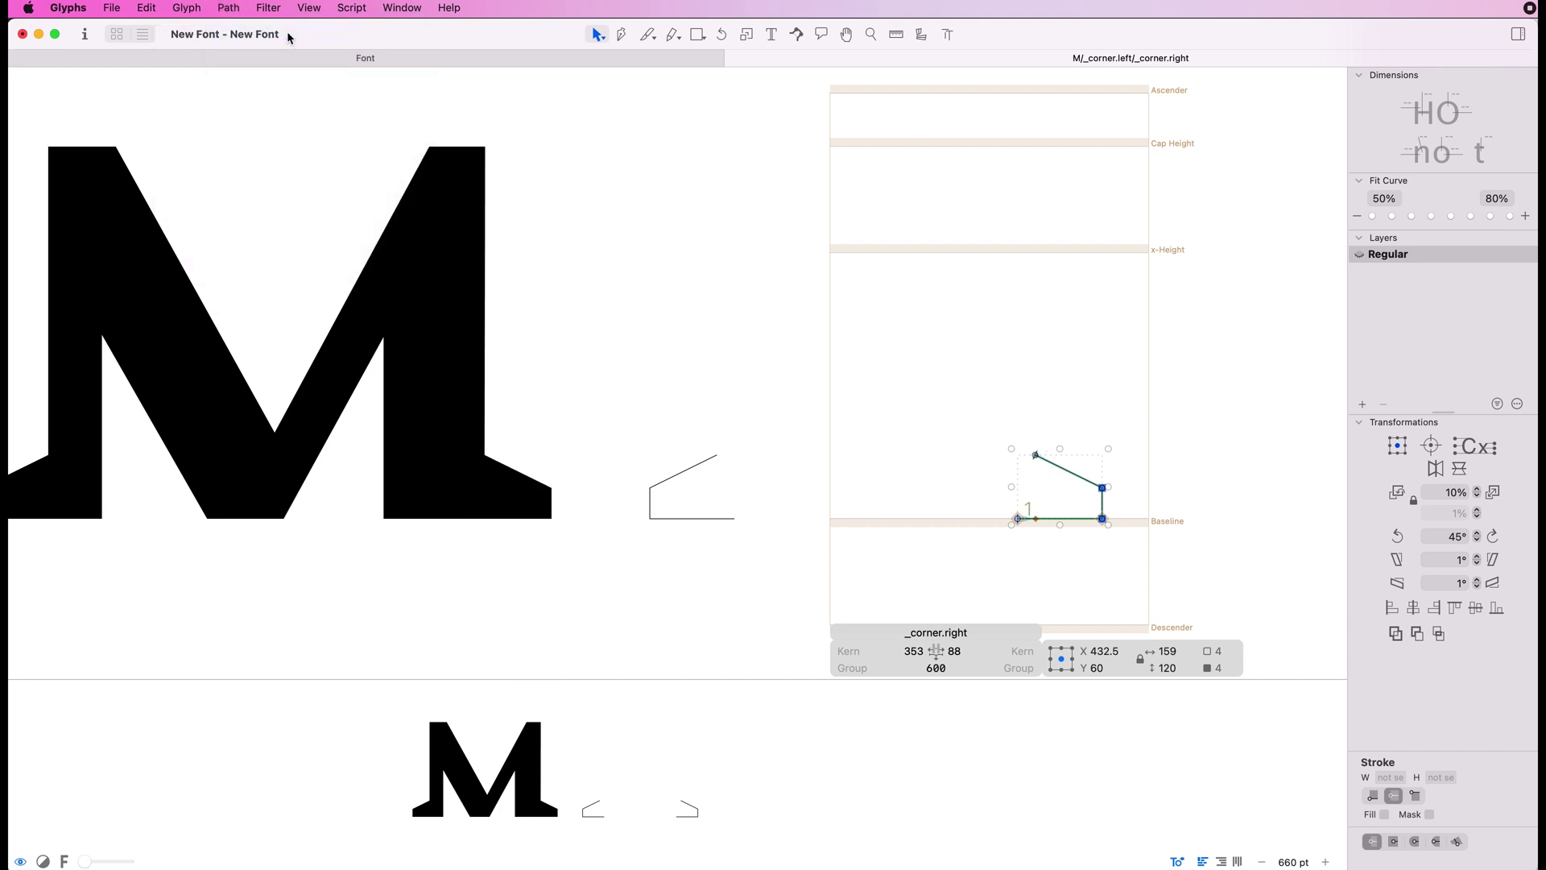
{"action": "left_click", "coordinate": [615, 258]}
{"action": "scroll", "coordinate": [499, 409], "scroll_direction": "left", "scroll_amount": 4}
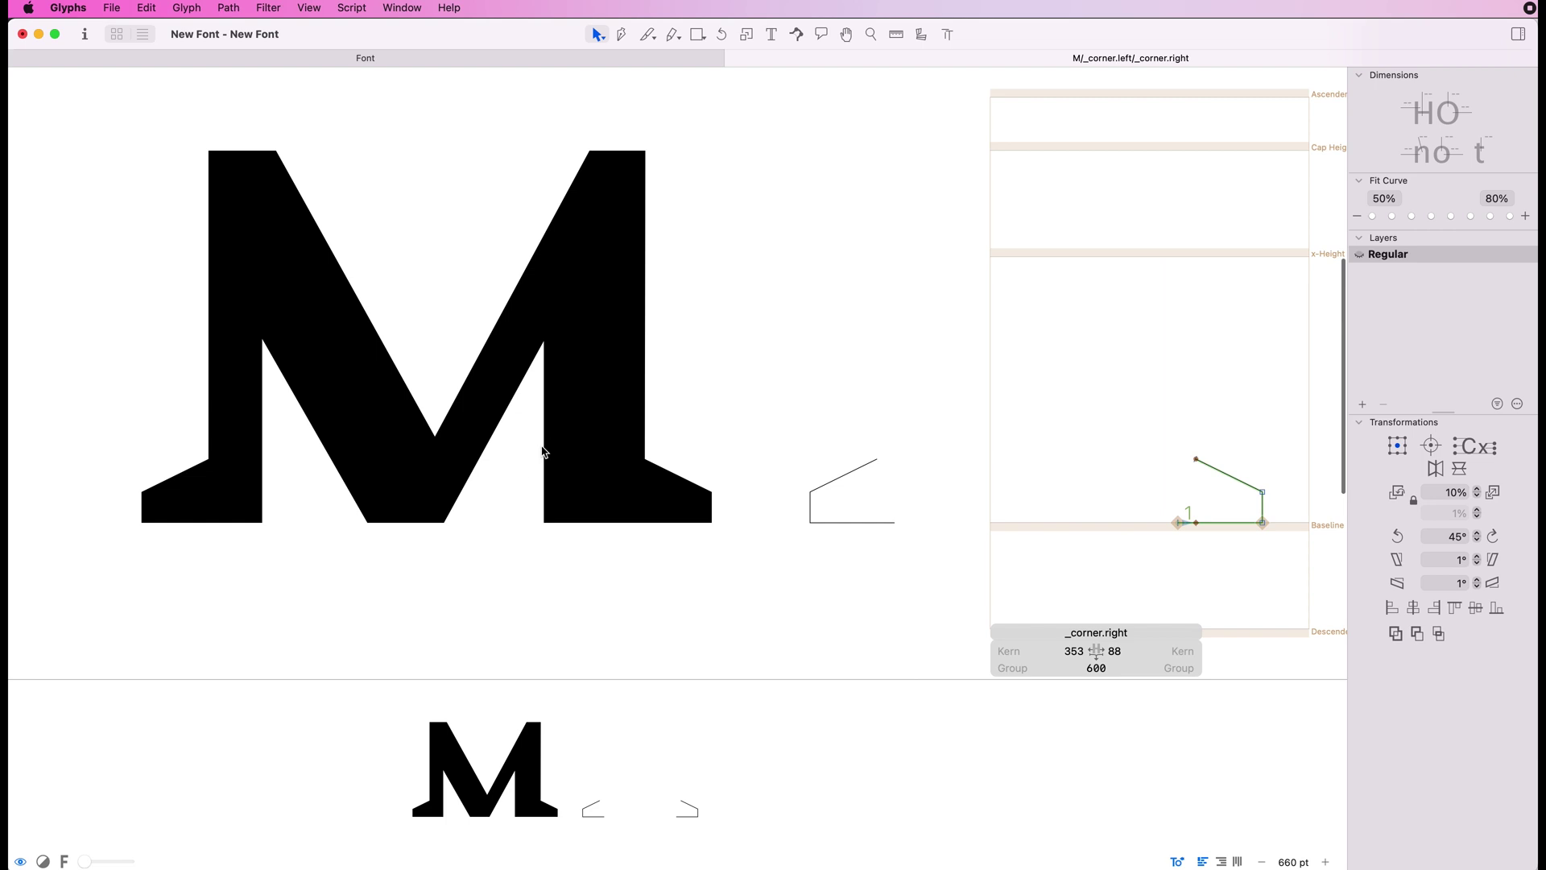
Step: Add _corner.left at the inner bottom corner of the M's right stem
{"action": "double_click", "coordinate": [526, 509]}
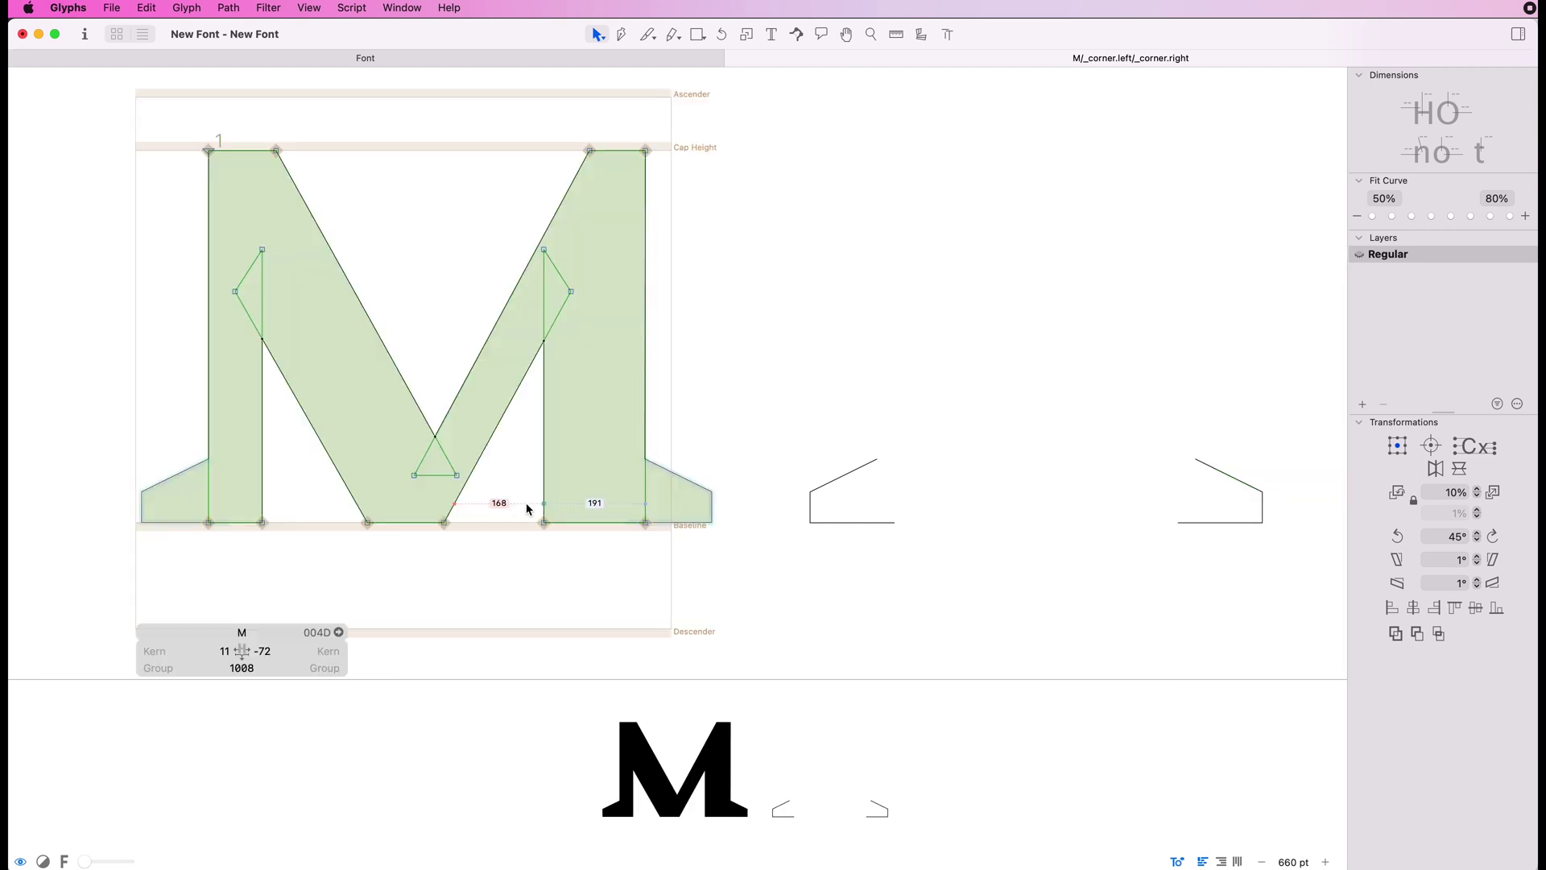
{"action": "left_click", "coordinate": [543, 522]}
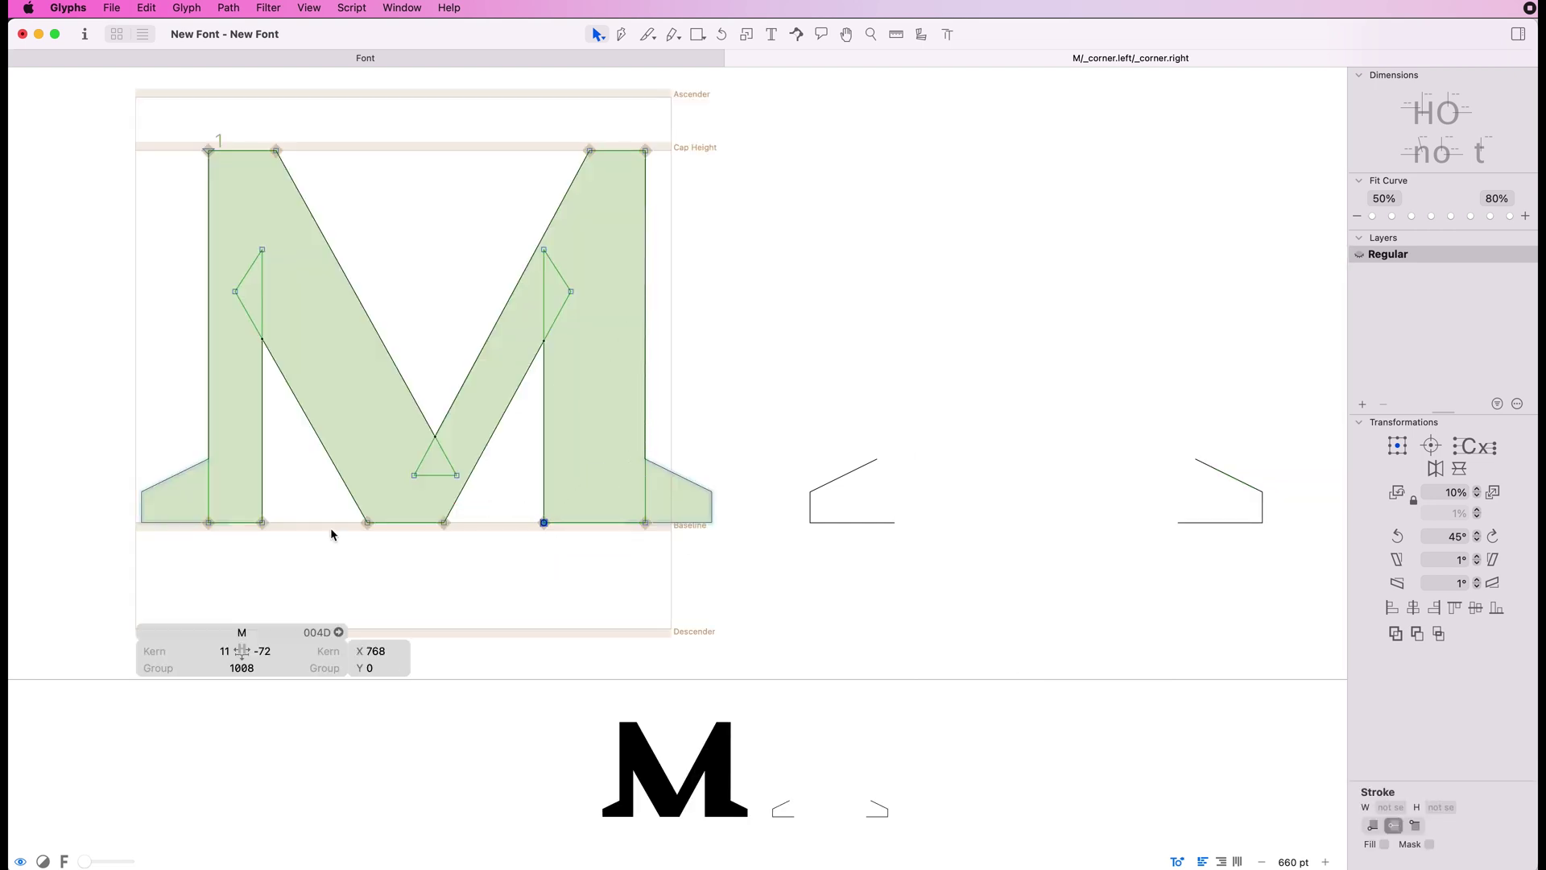
{"action": "right_click", "coordinate": [551, 518]}
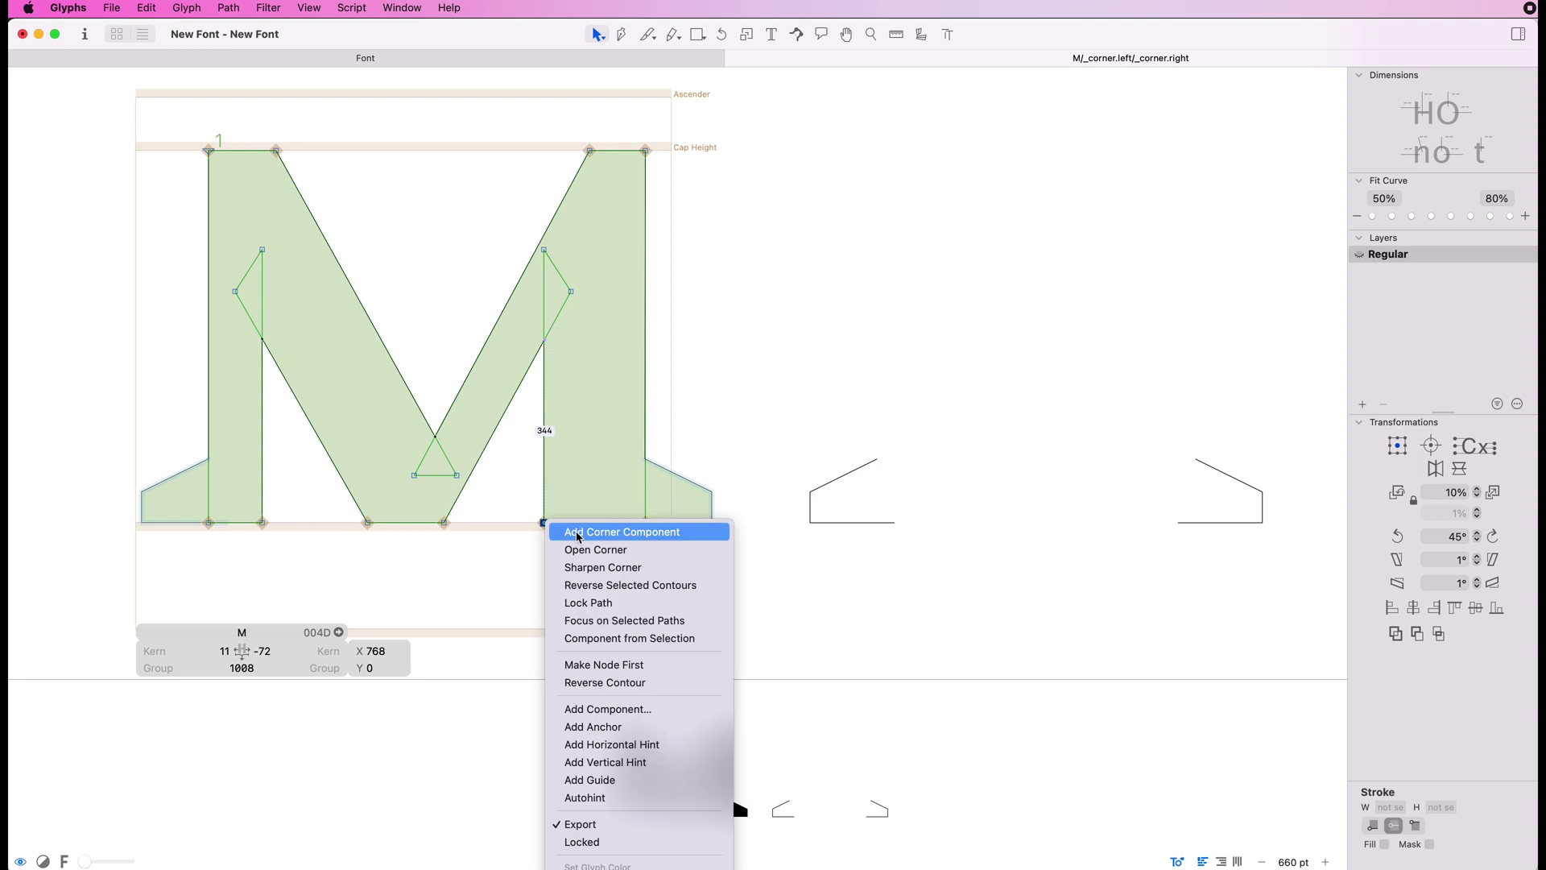
{"action": "left_click", "coordinate": [576, 530]}
{"action": "left_click", "coordinate": [1086, 640]}
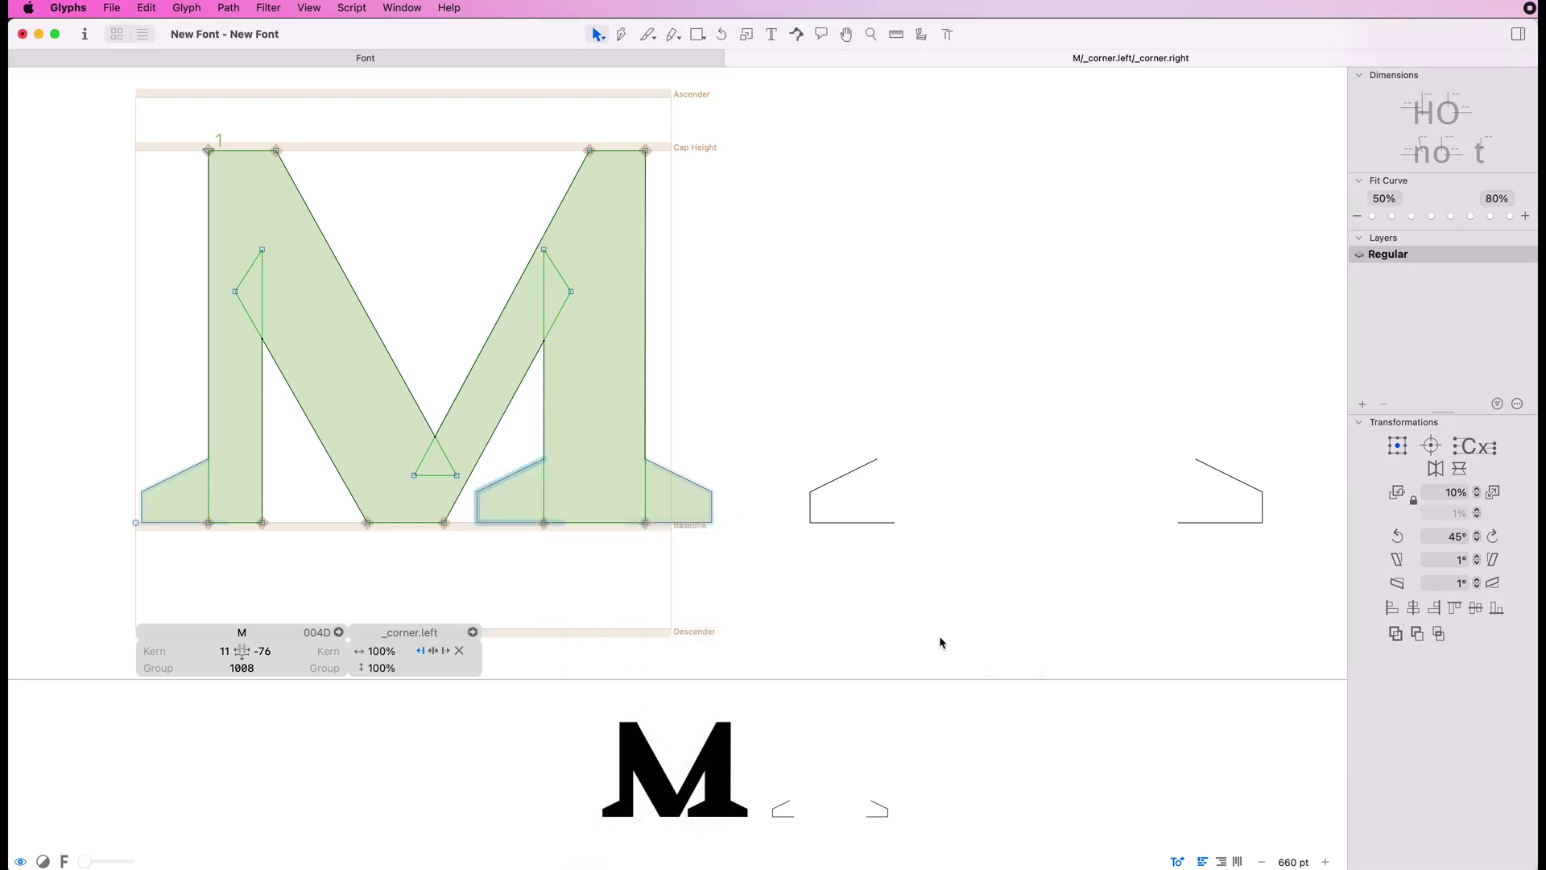
Step: Add _corner.right at the inner bottom corner of the M's left stem
{"action": "right_click", "coordinate": [265, 527]}
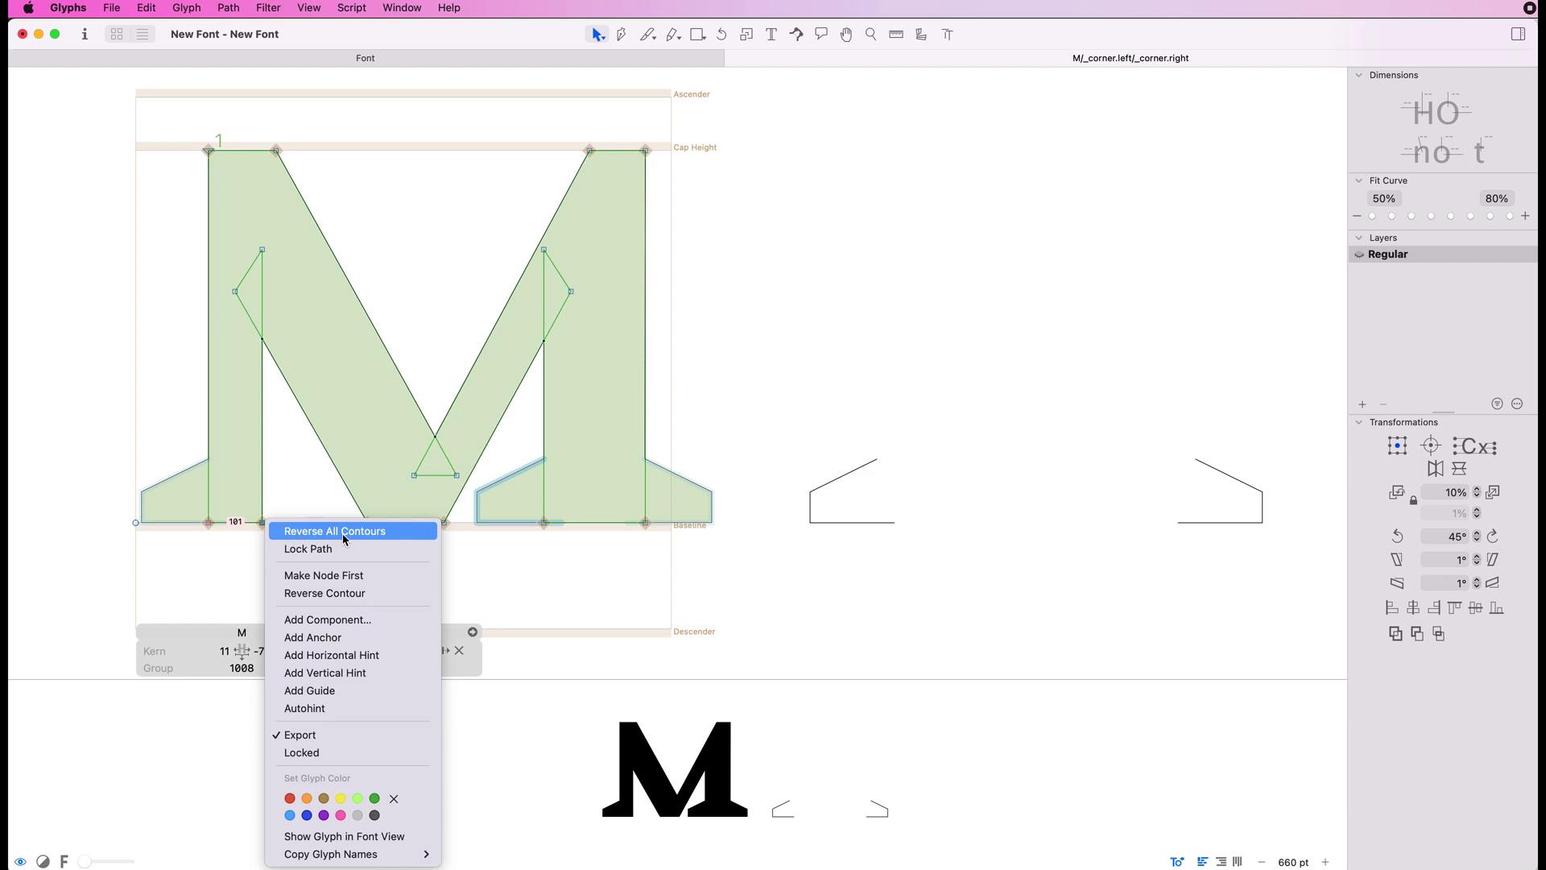
{"action": "left_click", "coordinate": [302, 475]}
{"action": "right_click", "coordinate": [262, 522]}
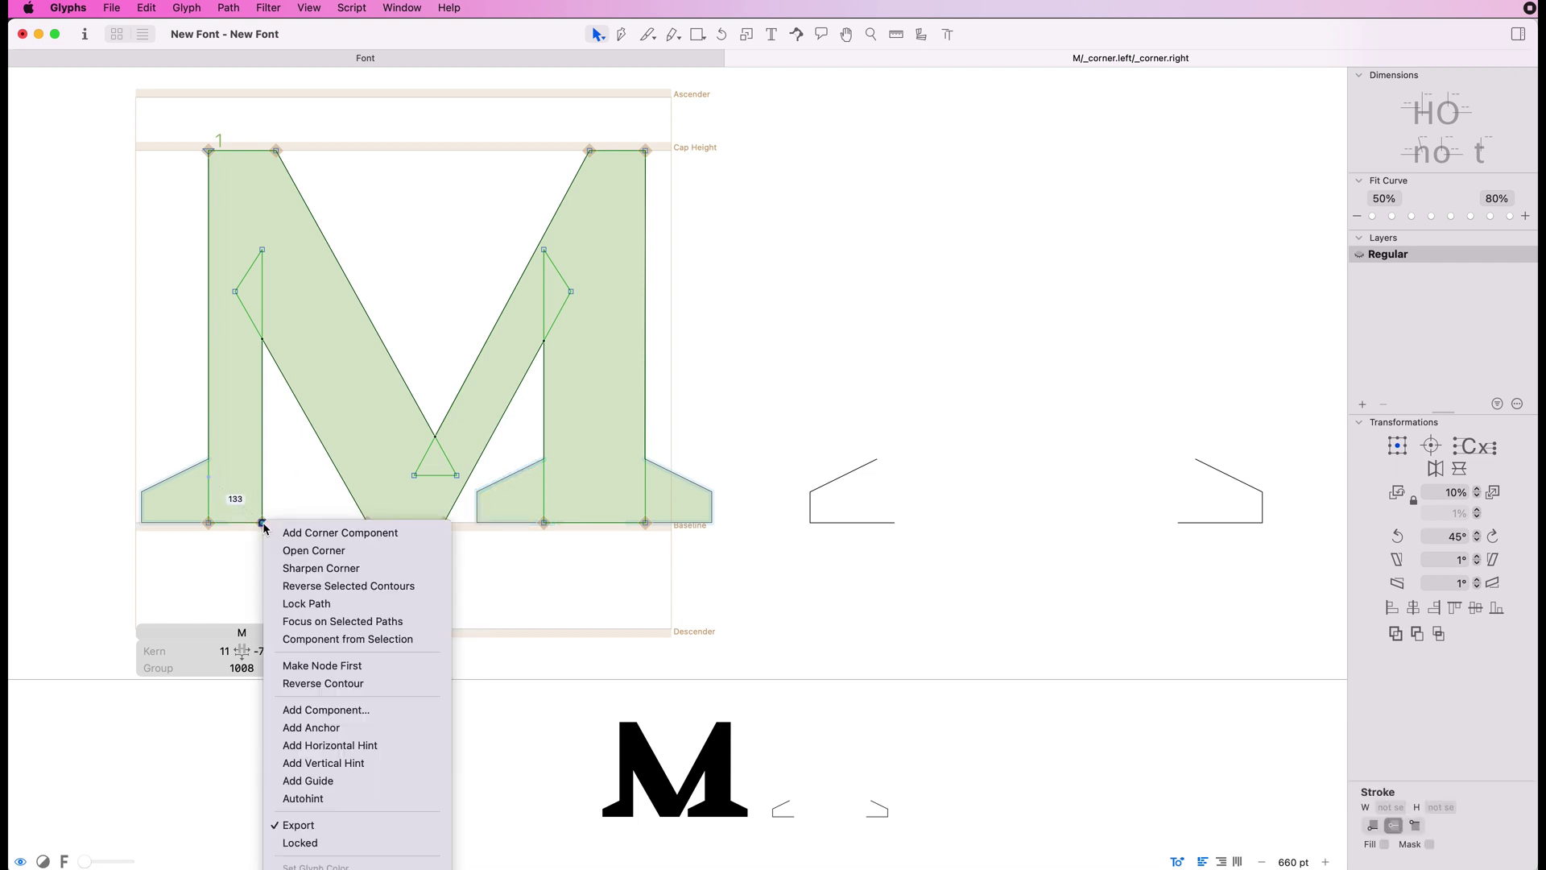
{"action": "left_click", "coordinate": [316, 533]}
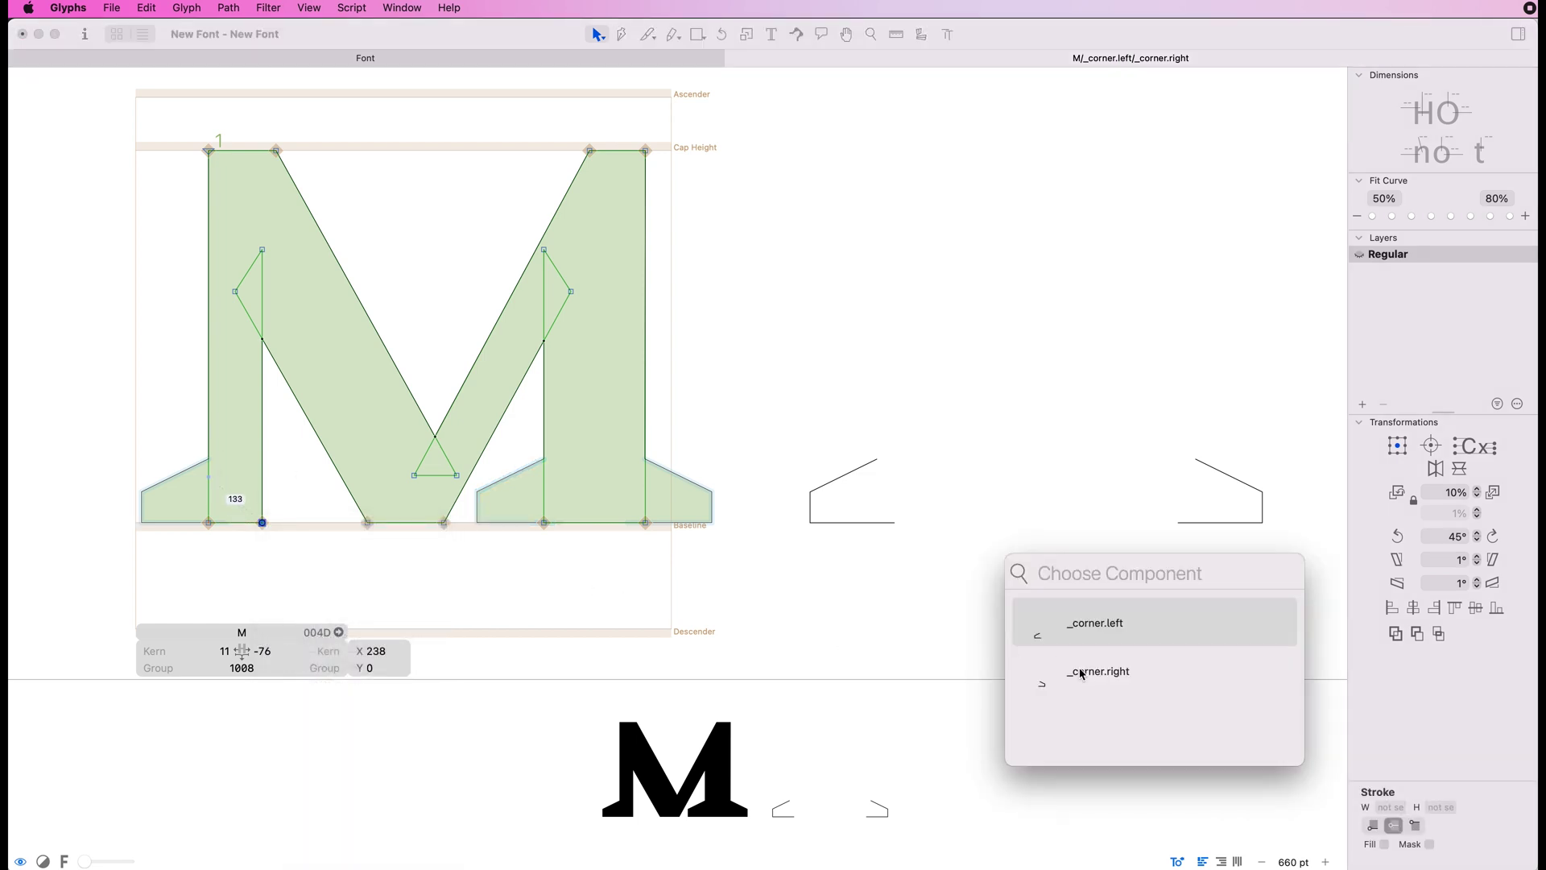
{"action": "left_click", "coordinate": [1082, 674]}
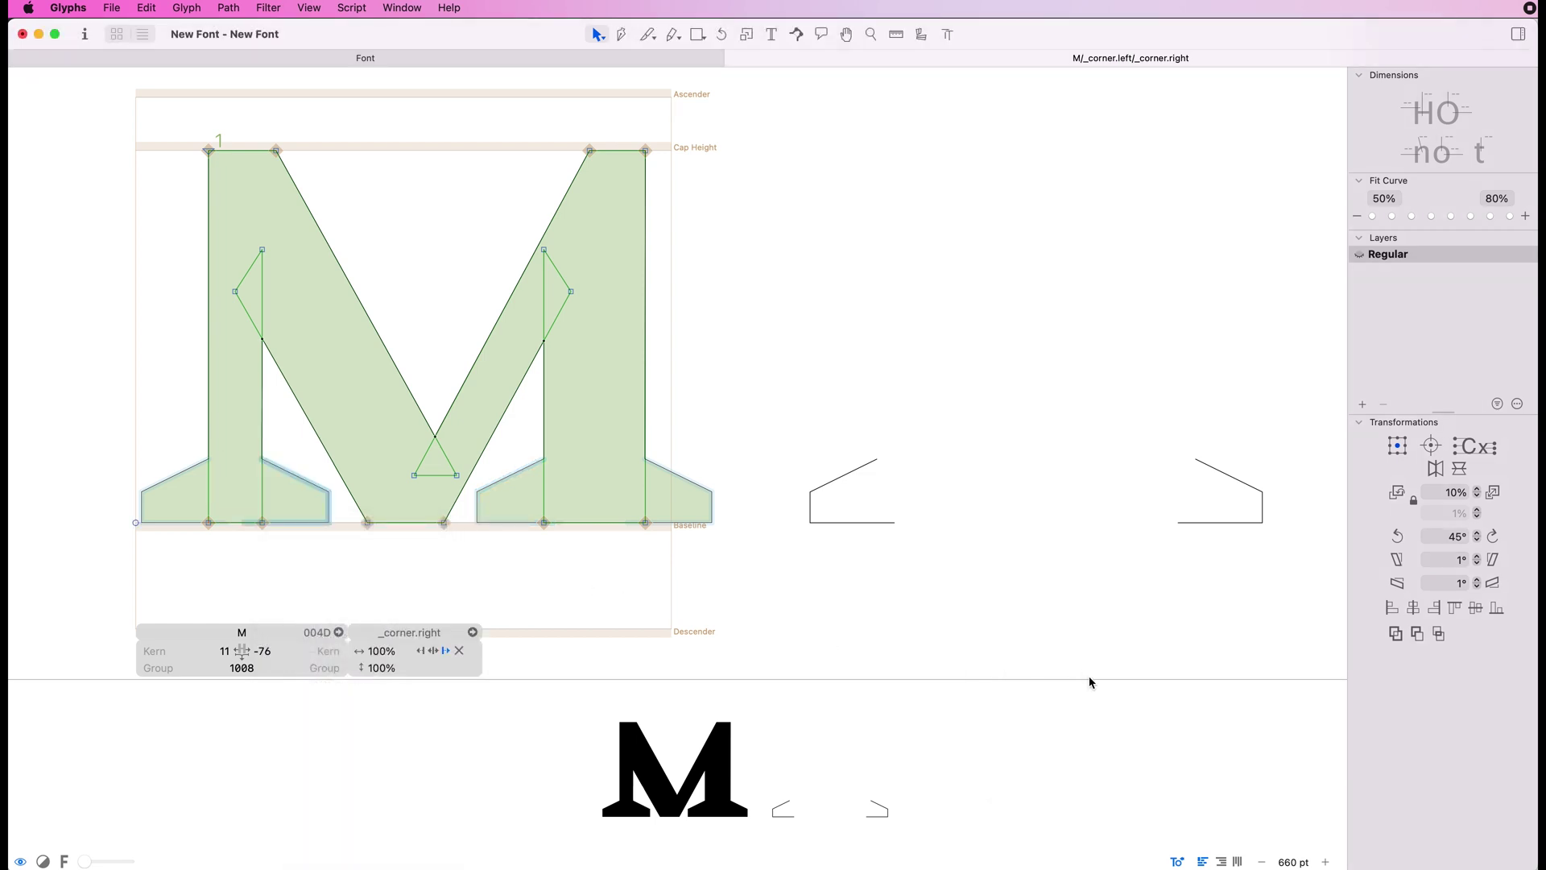
Step: Add _corner.left as a slab serif at the M's top-right corner
{"action": "left_click", "coordinate": [646, 153]}
{"action": "right_click", "coordinate": [646, 156]}
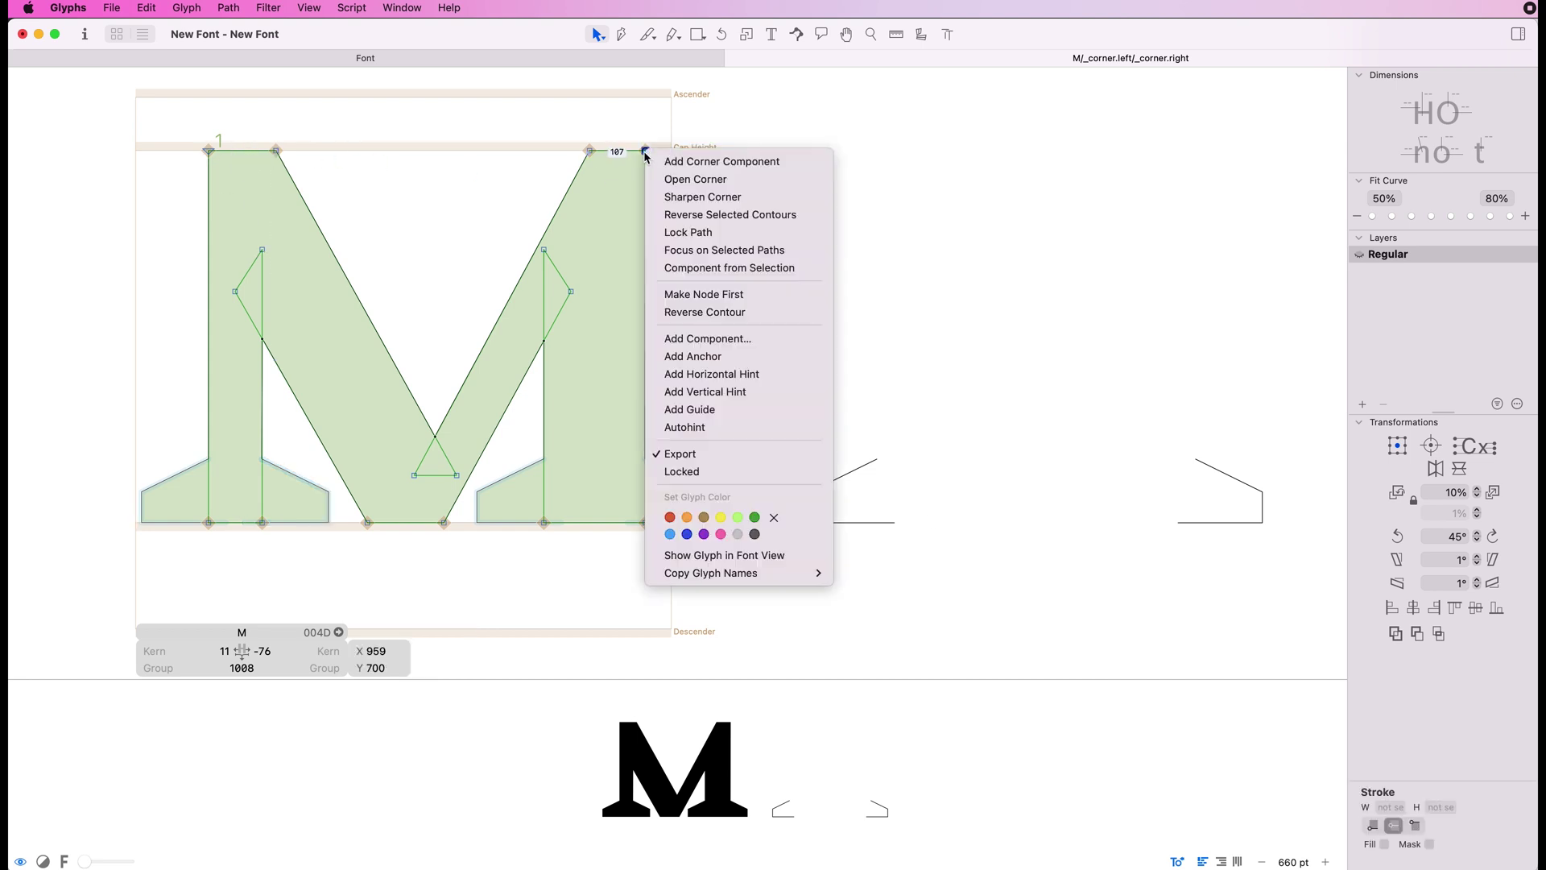
{"action": "left_click", "coordinate": [721, 162]}
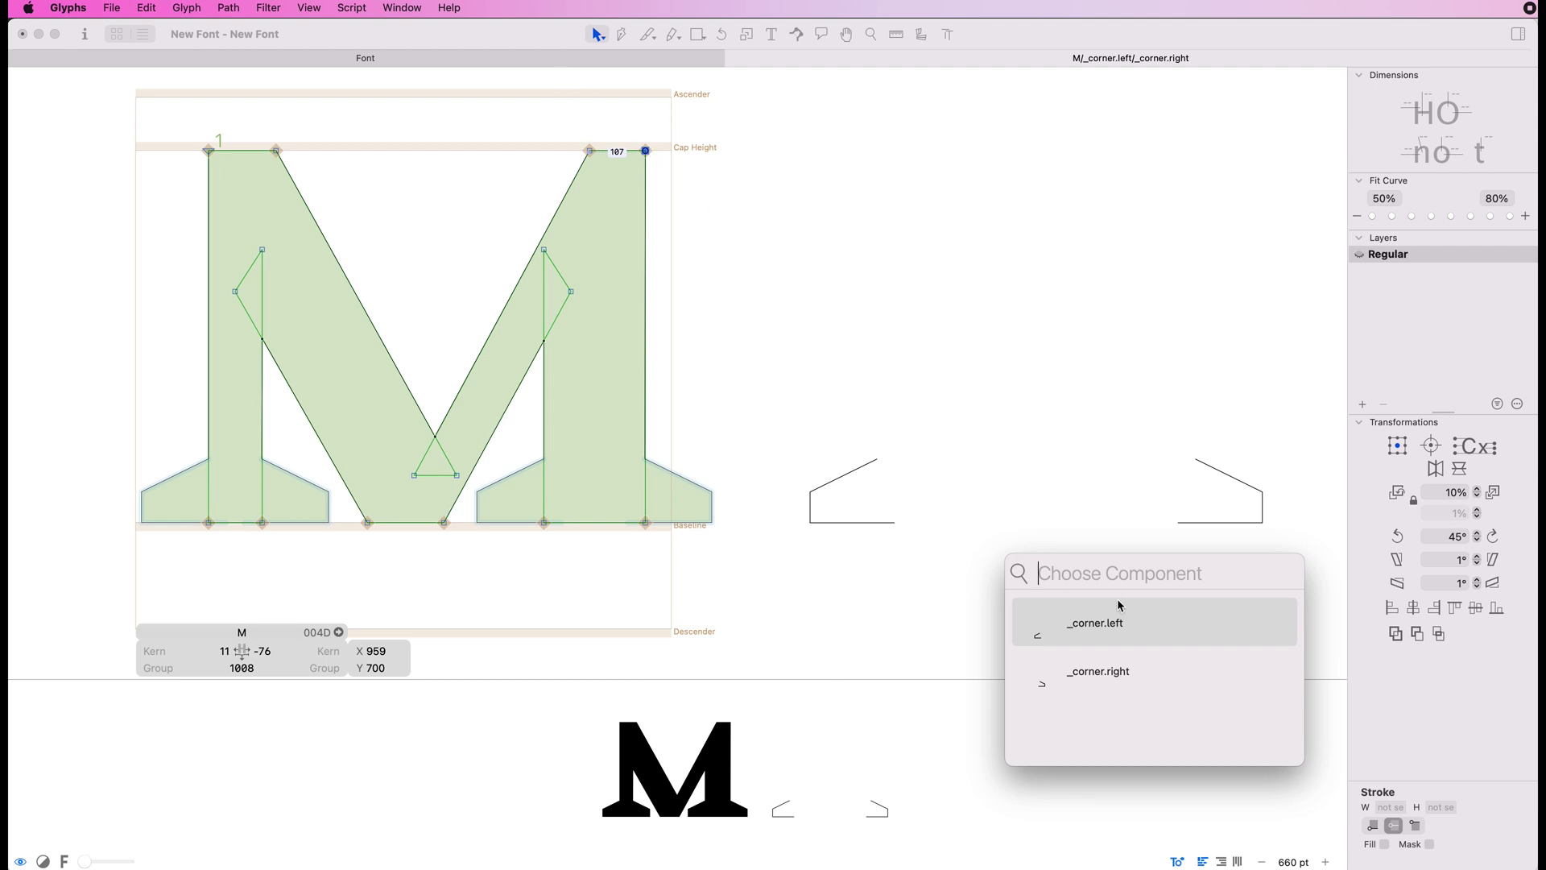
{"action": "left_click", "coordinate": [1117, 632]}
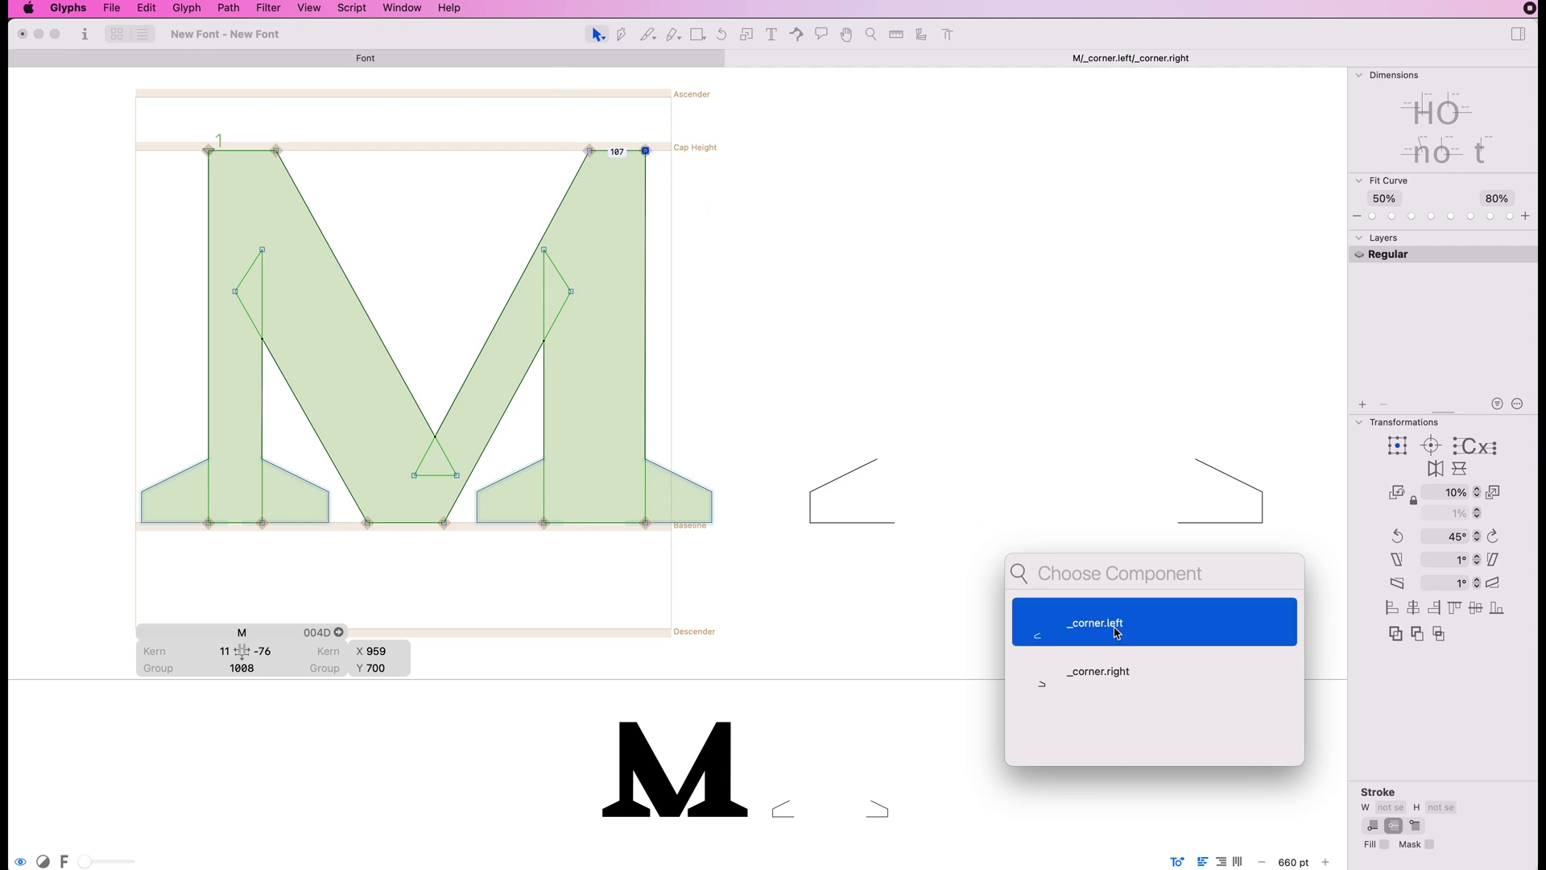
{"action": "left_click", "coordinate": [1205, 636]}
Step: Add a corner component serif at the M's top-left corner
{"action": "left_click", "coordinate": [208, 151]}
{"action": "right_click", "coordinate": [211, 150]}
{"action": "left_click", "coordinate": [239, 165]}
{"action": "left_click", "coordinate": [1165, 685]}
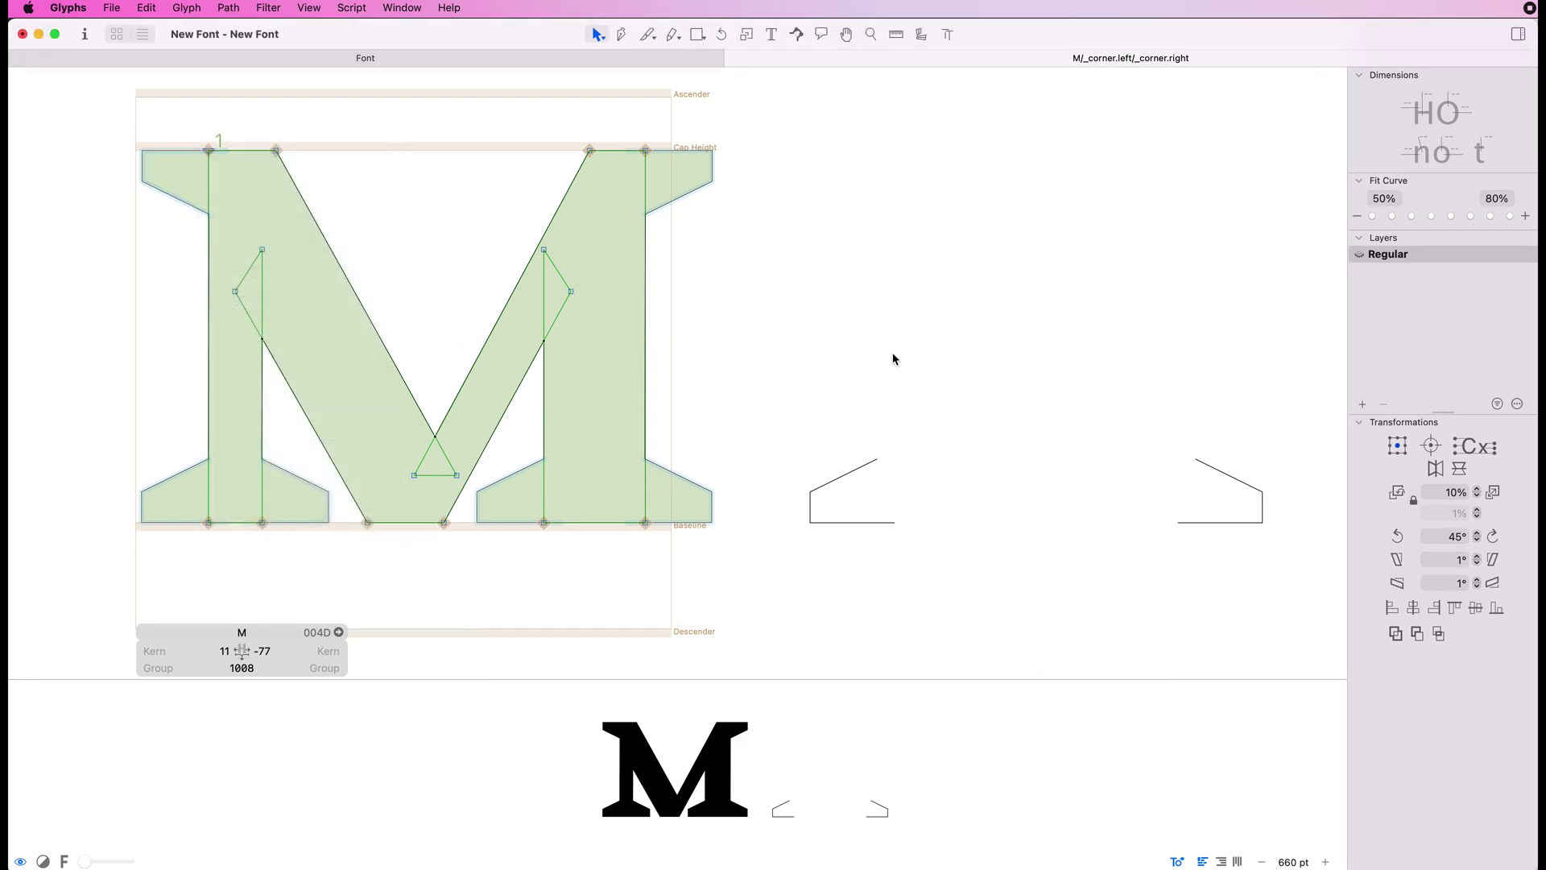
Step: Type an E after the M in the edit line
{"action": "key", "text": "t"}
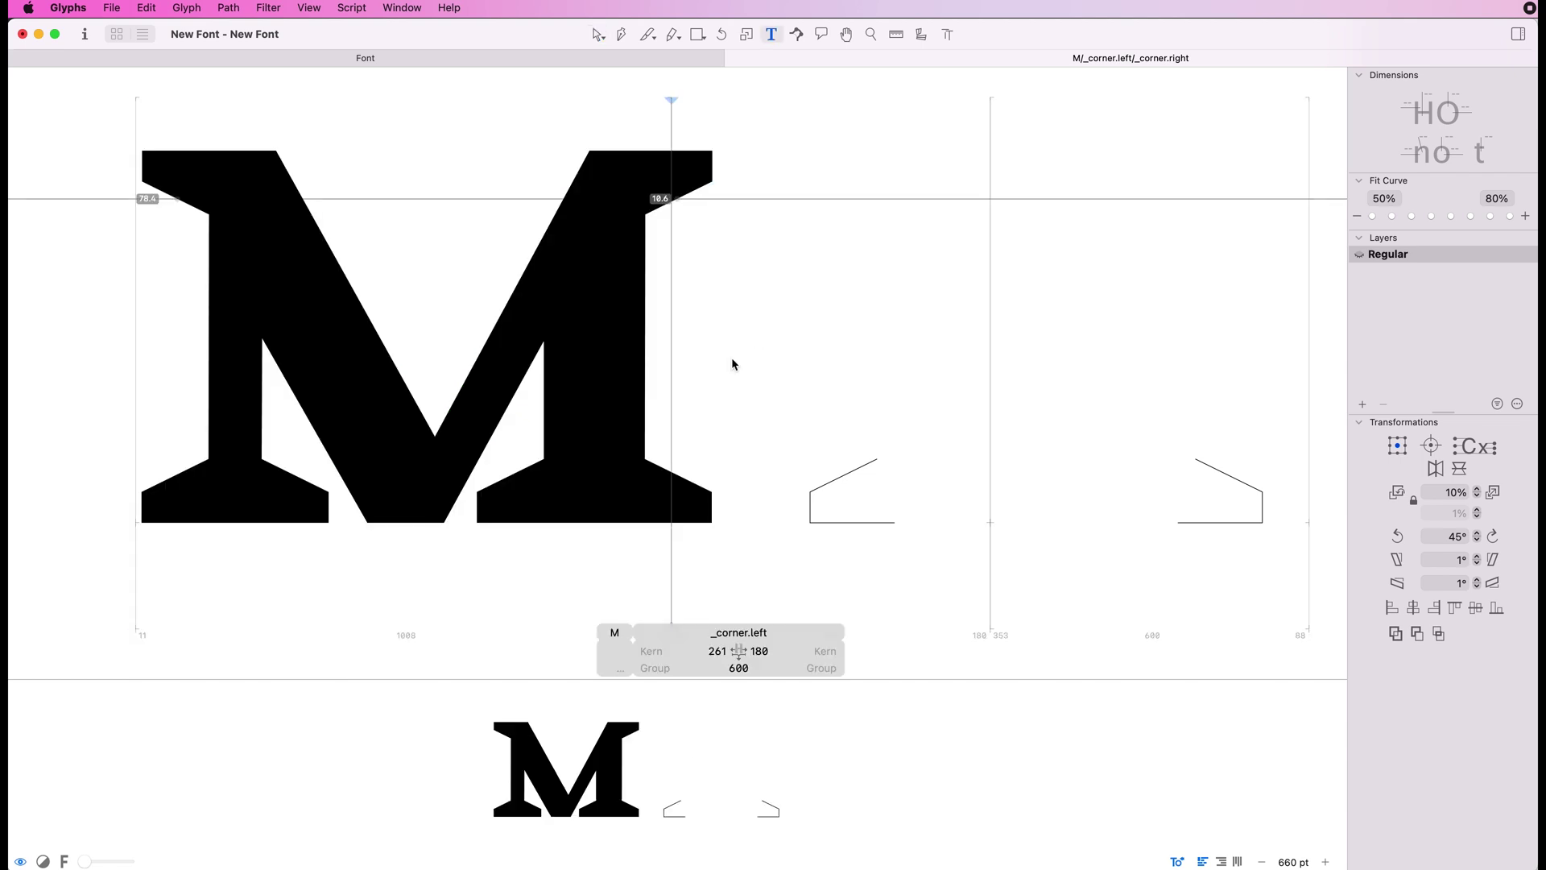
{"action": "type", "text": "E"}
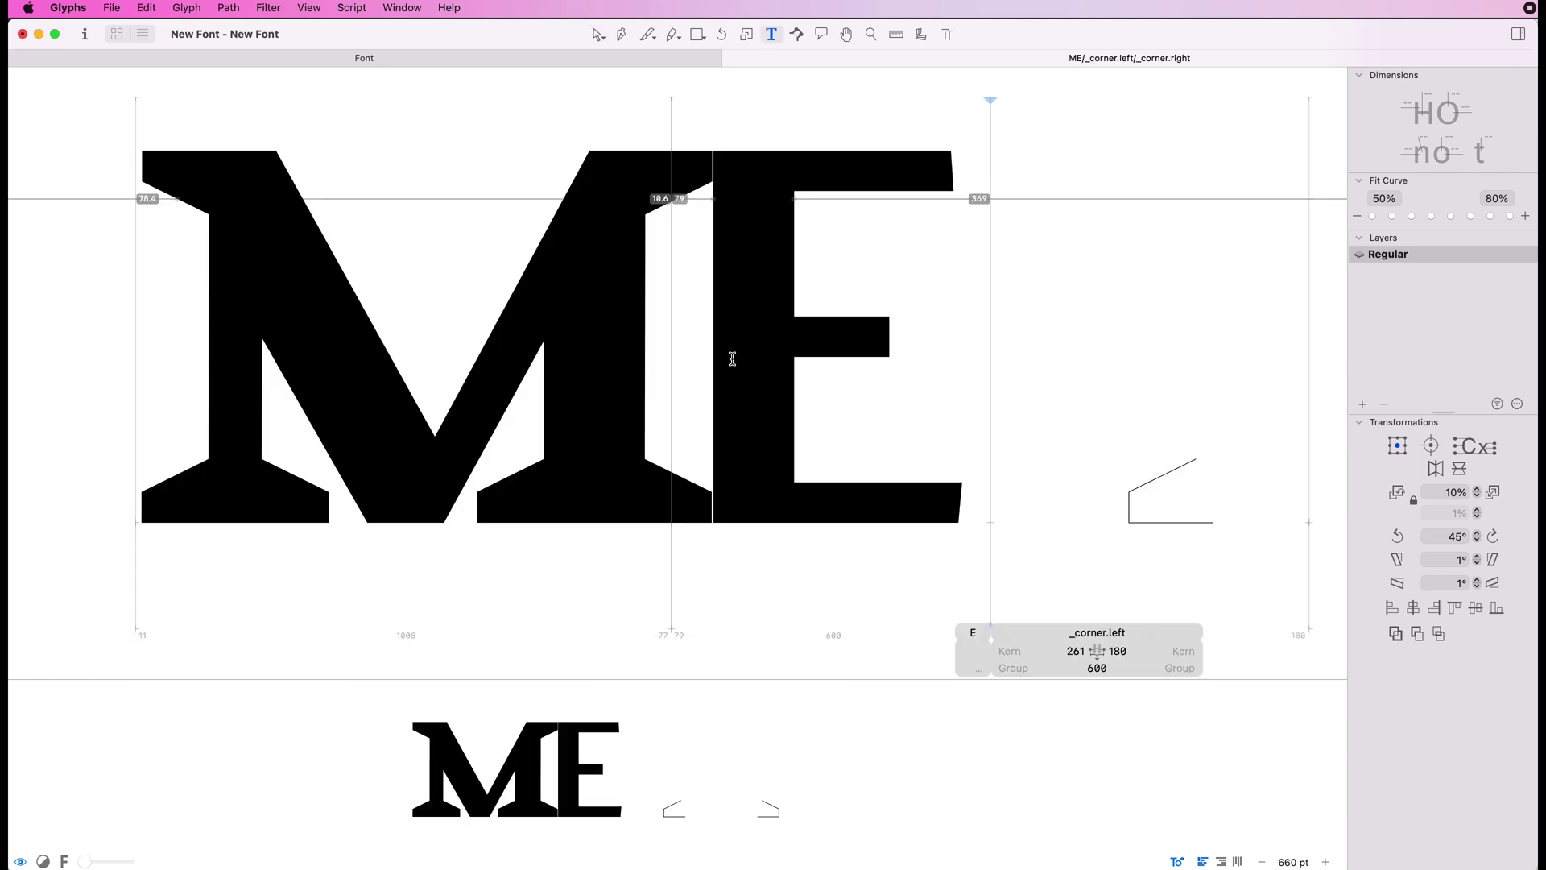
{"action": "left_click", "coordinate": [529, 484]}
{"action": "left_click", "coordinate": [751, 651]}
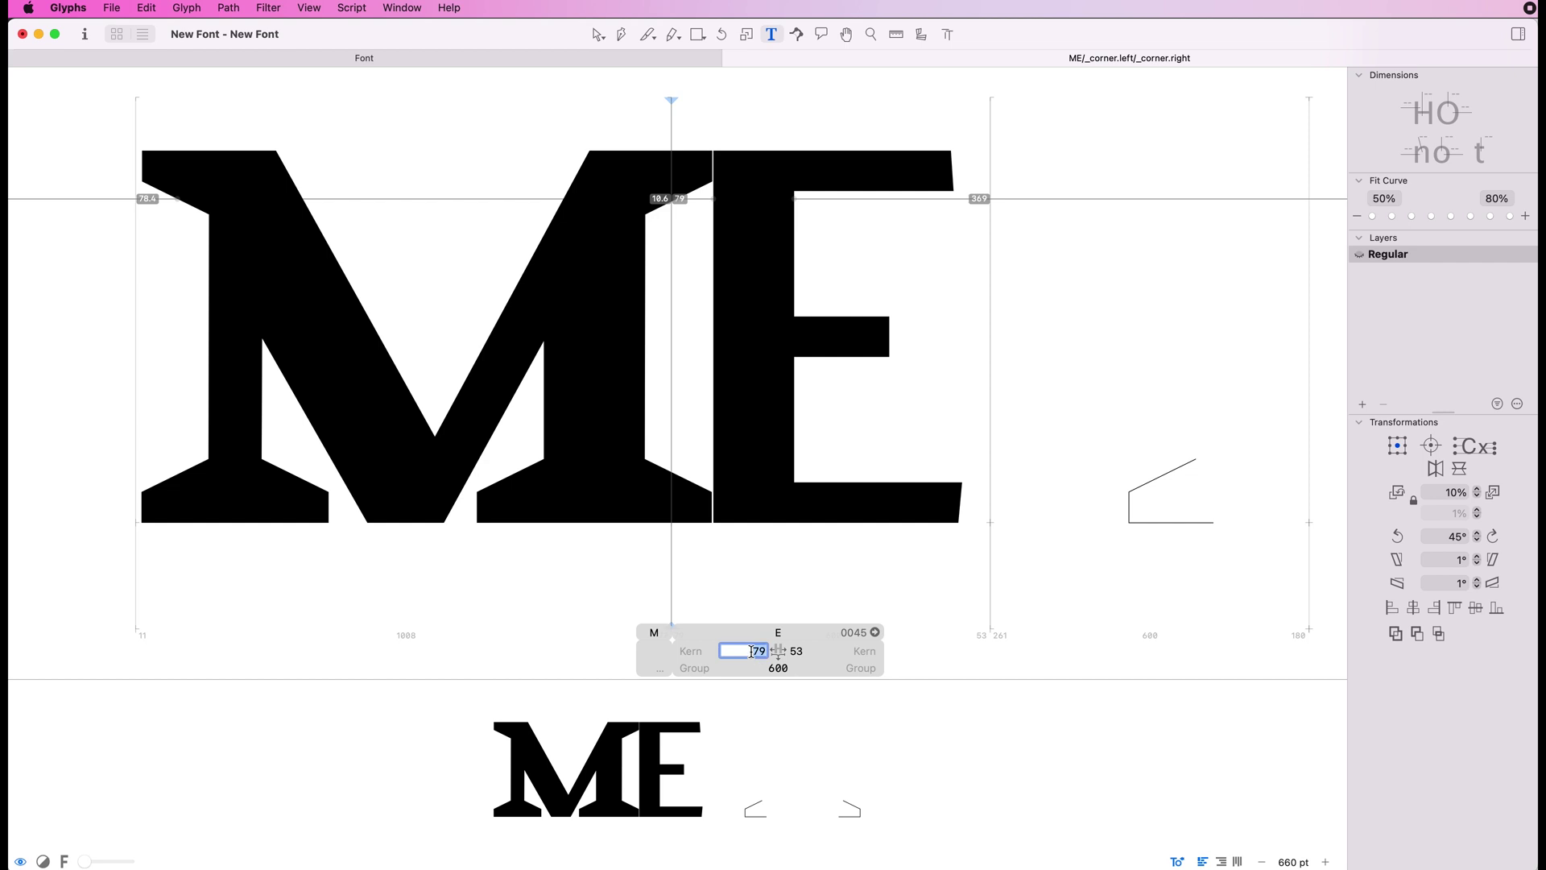
Step: Set the M's left and right sidebearings to 100 and open the E for editing
{"action": "double_click", "coordinate": [350, 385]}
{"action": "left_click", "coordinate": [222, 653]}
{"action": "type", "text": "100"}
{"action": "key", "text": "Tab"}
{"action": "type", "text": "1"}
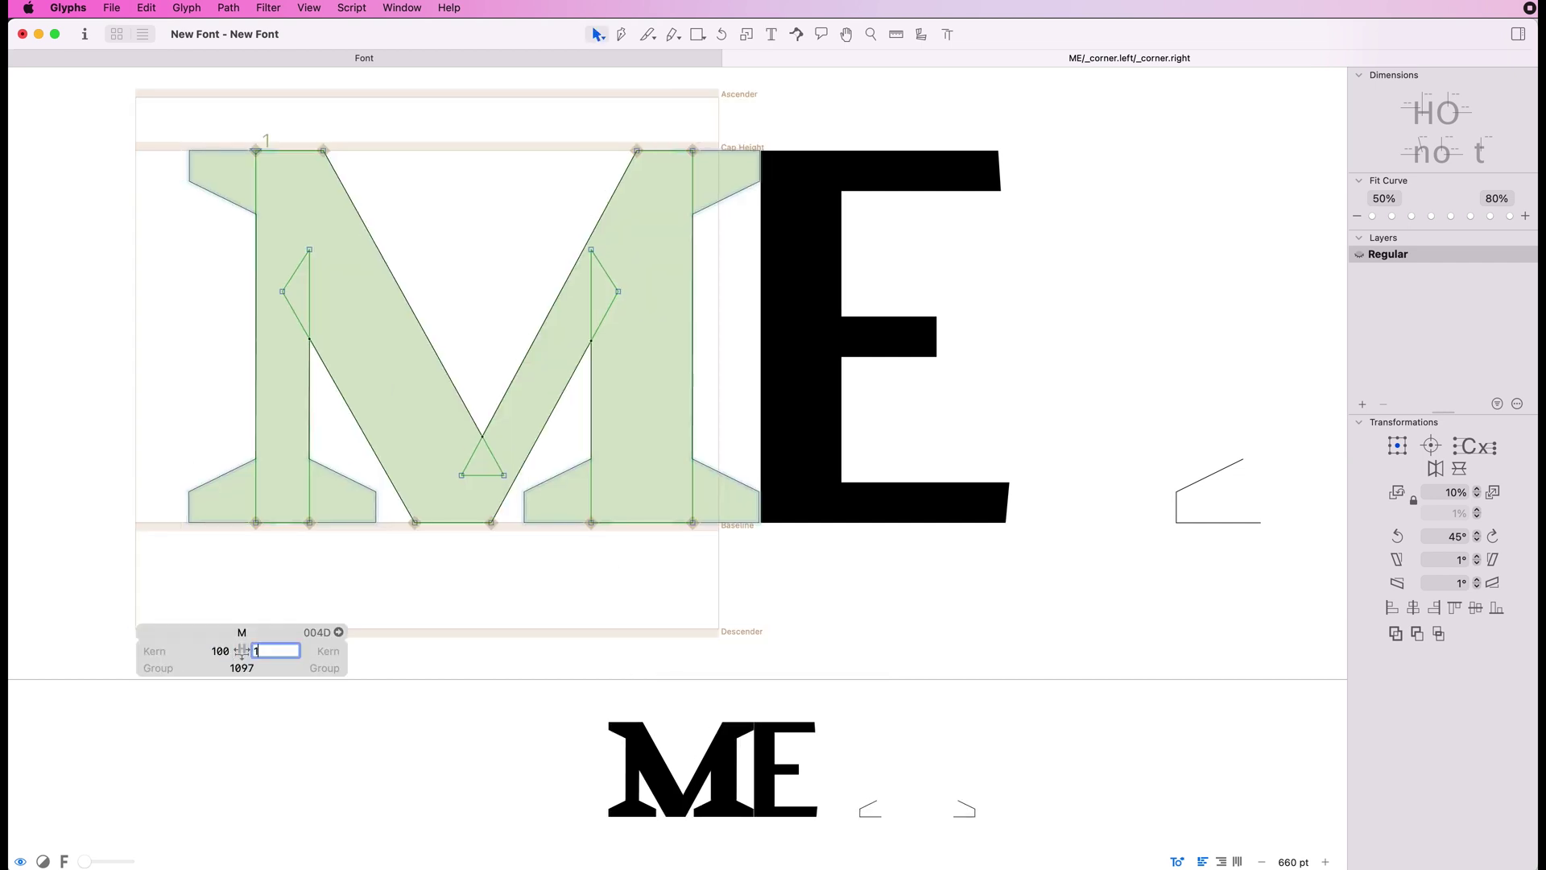
{"action": "type", "text": "00"}
{"action": "double_click", "coordinate": [830, 351]}
{"action": "left_click", "coordinate": [625, 151]}
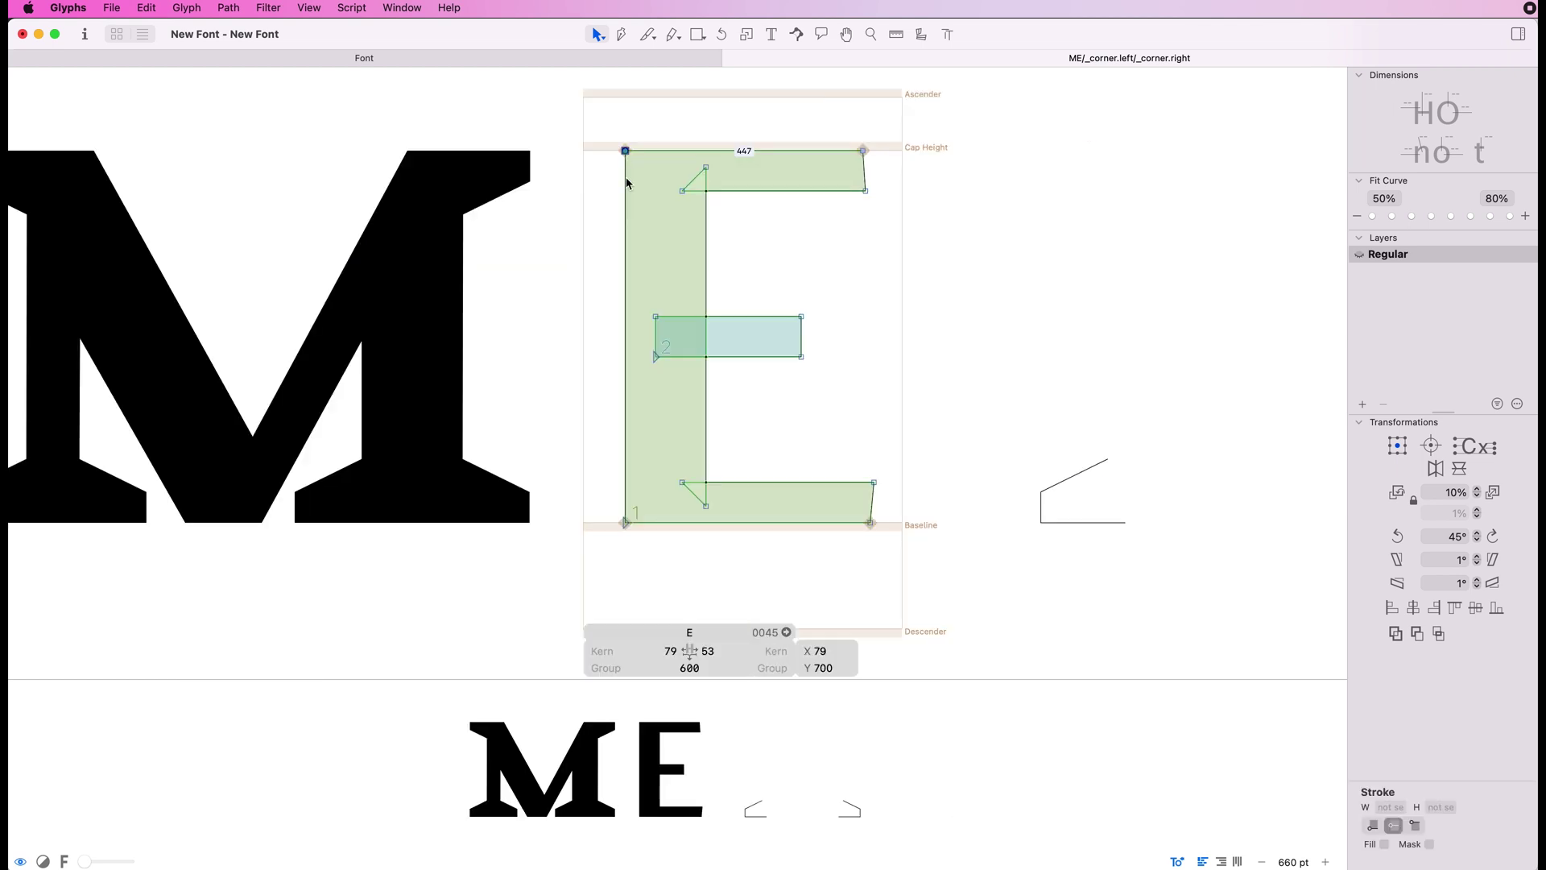
Step: Give the E's top-left corner _corner.right and its bottom-left corner _corner.left
{"action": "right_click", "coordinate": [625, 151]}
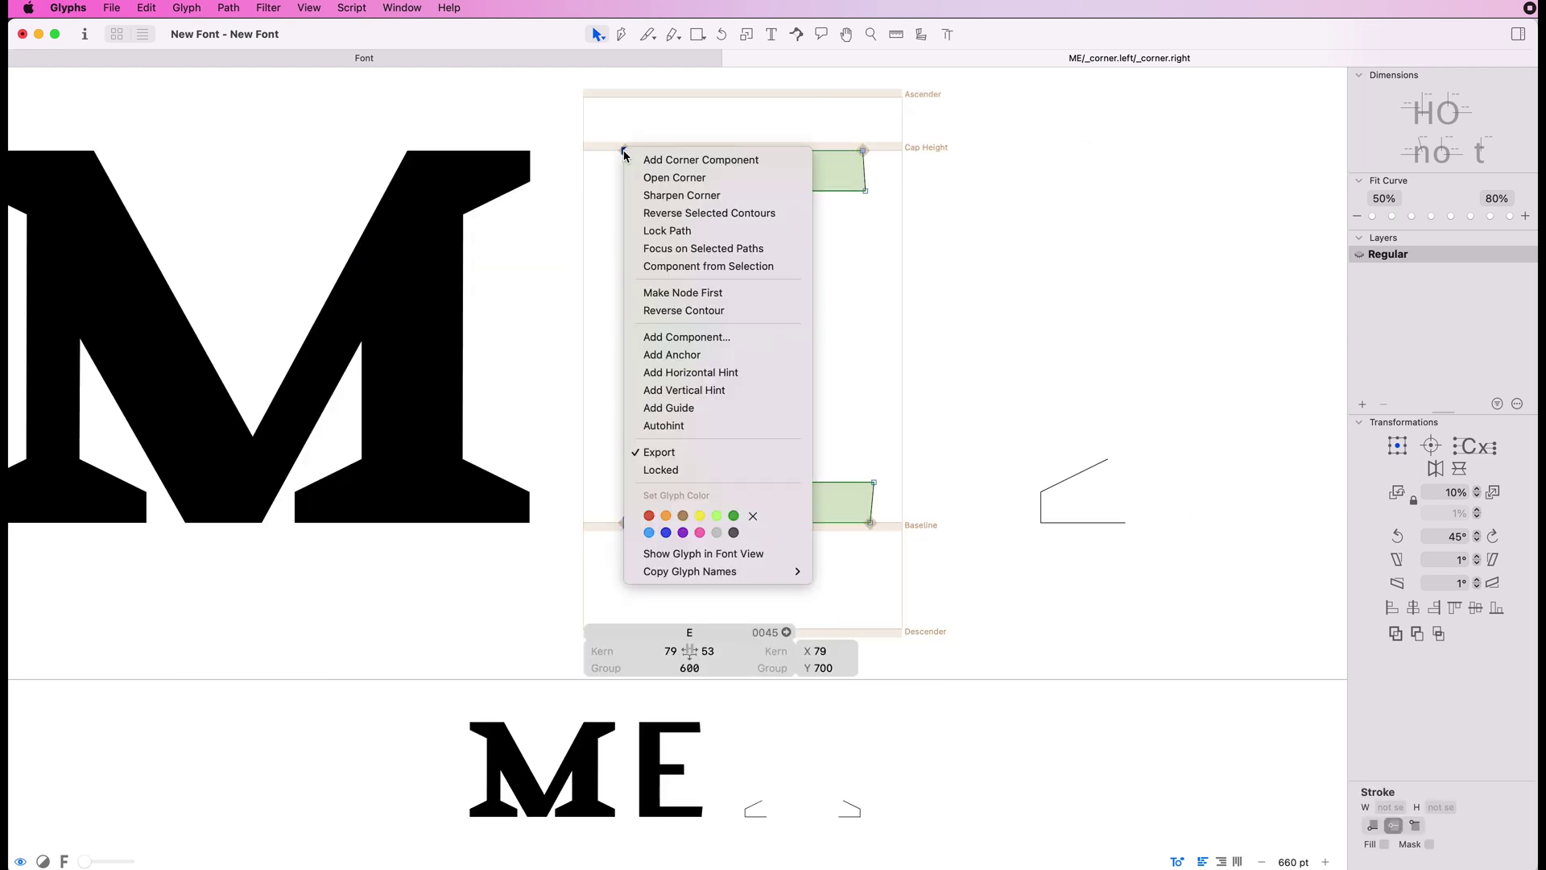
{"action": "left_click", "coordinate": [713, 161]}
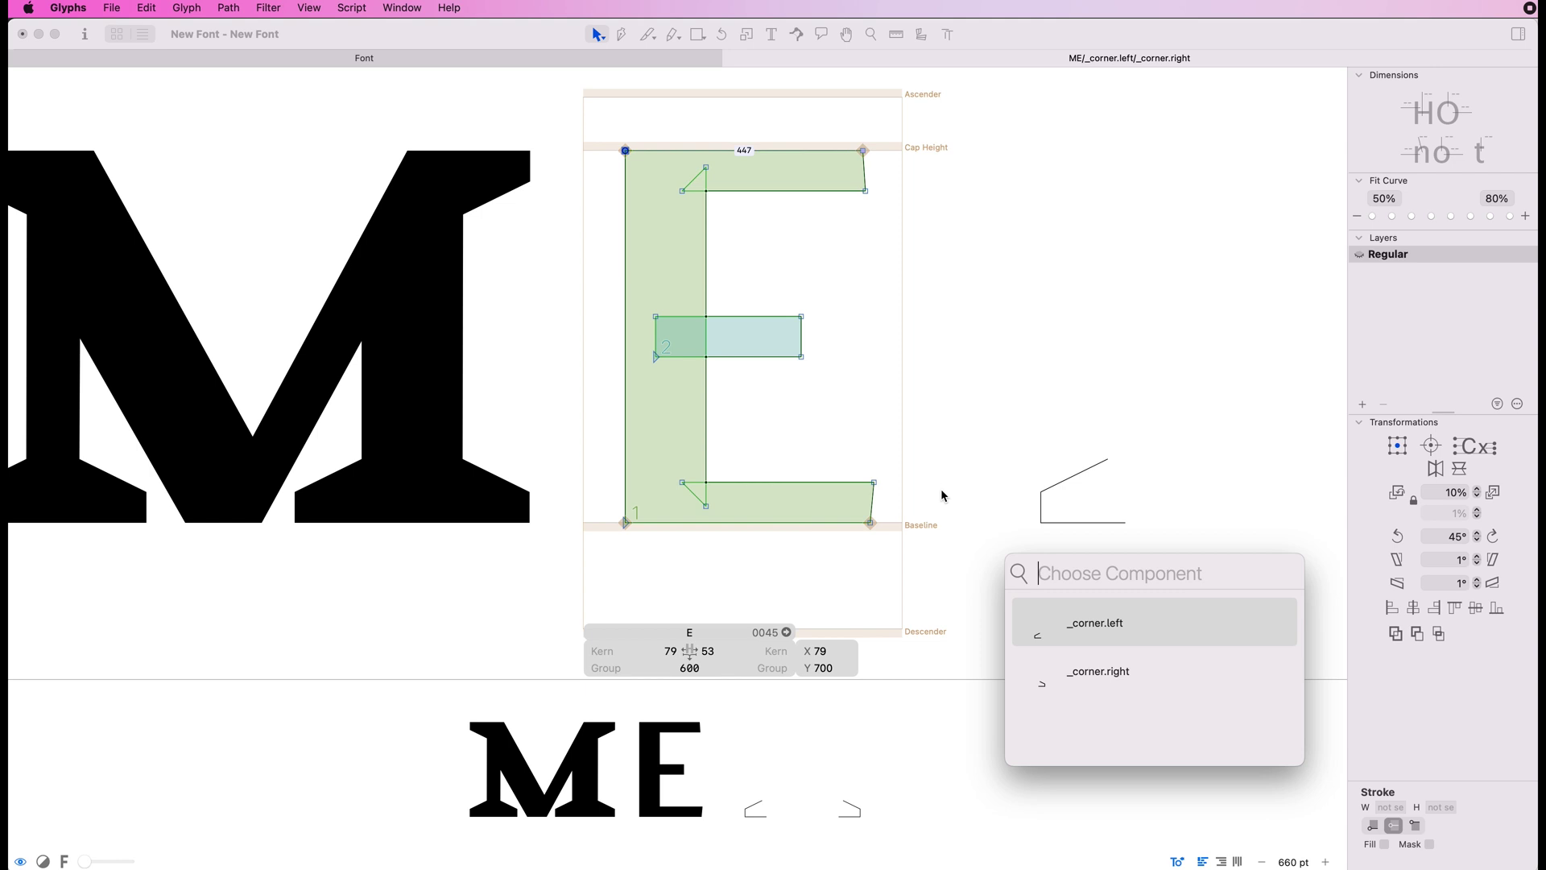
{"action": "left_click", "coordinate": [1136, 673]}
{"action": "key", "text": "Return"}
{"action": "left_click", "coordinate": [624, 523]}
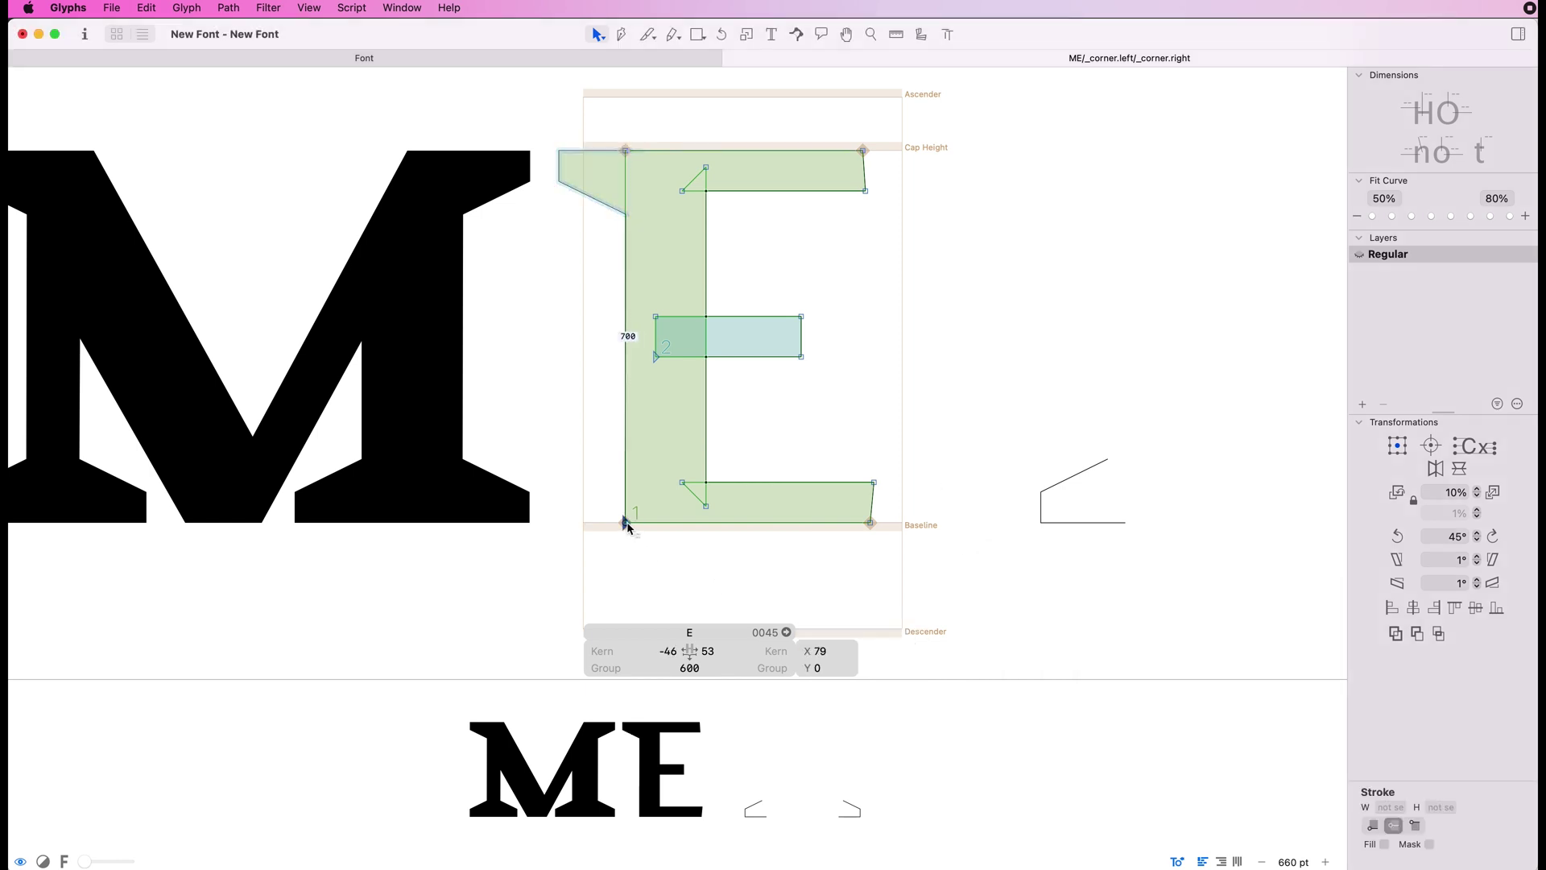
{"action": "right_click", "coordinate": [626, 523]}
{"action": "left_click", "coordinate": [749, 532]}
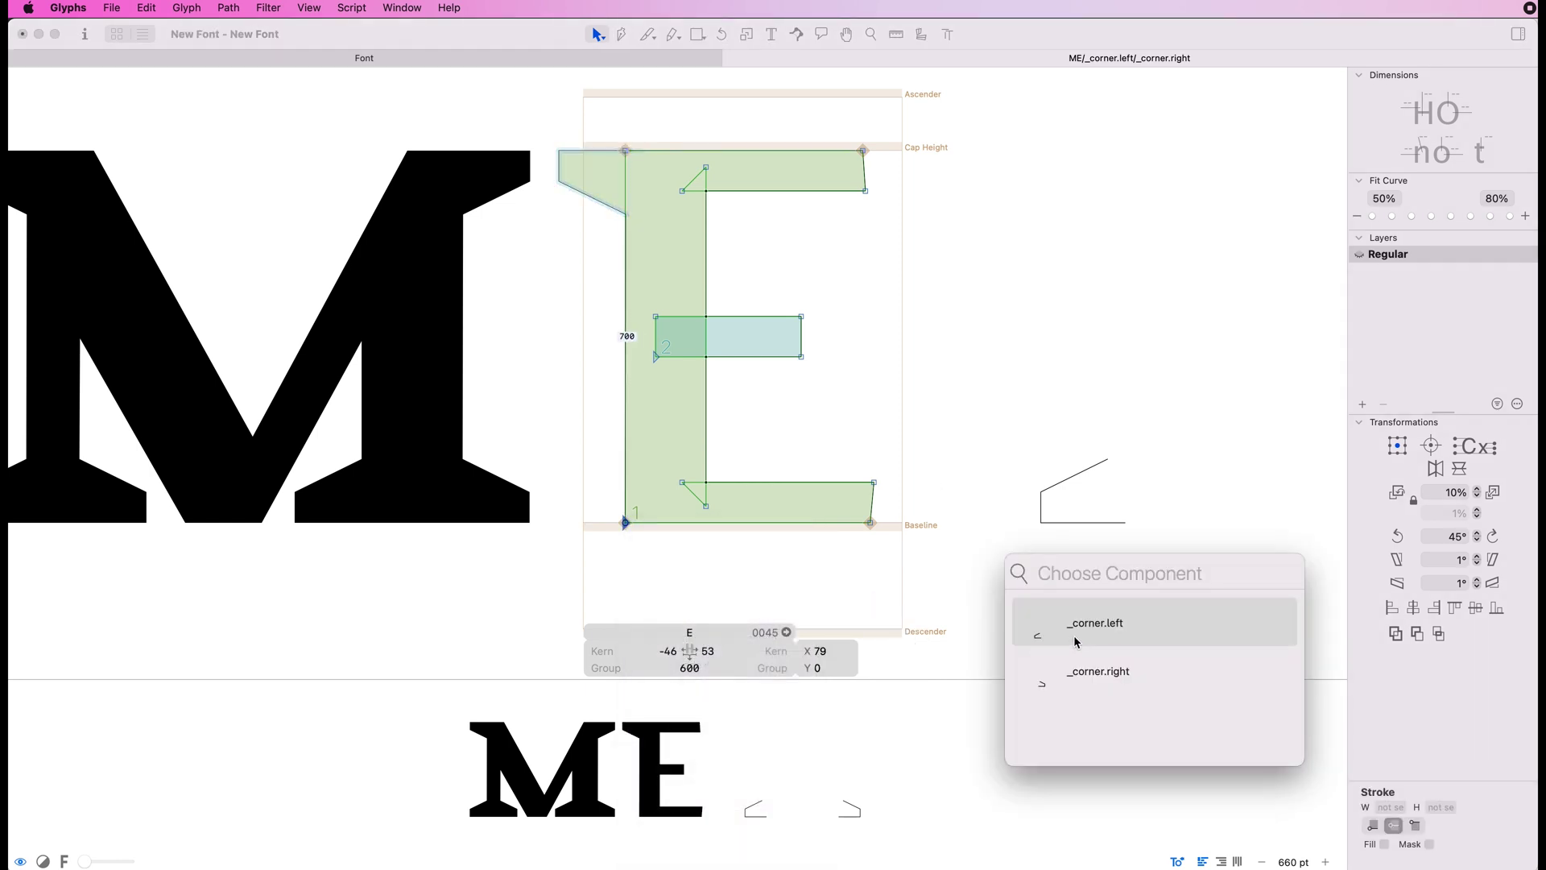
{"action": "left_click", "coordinate": [1076, 642]}
{"action": "key", "text": "Return"}
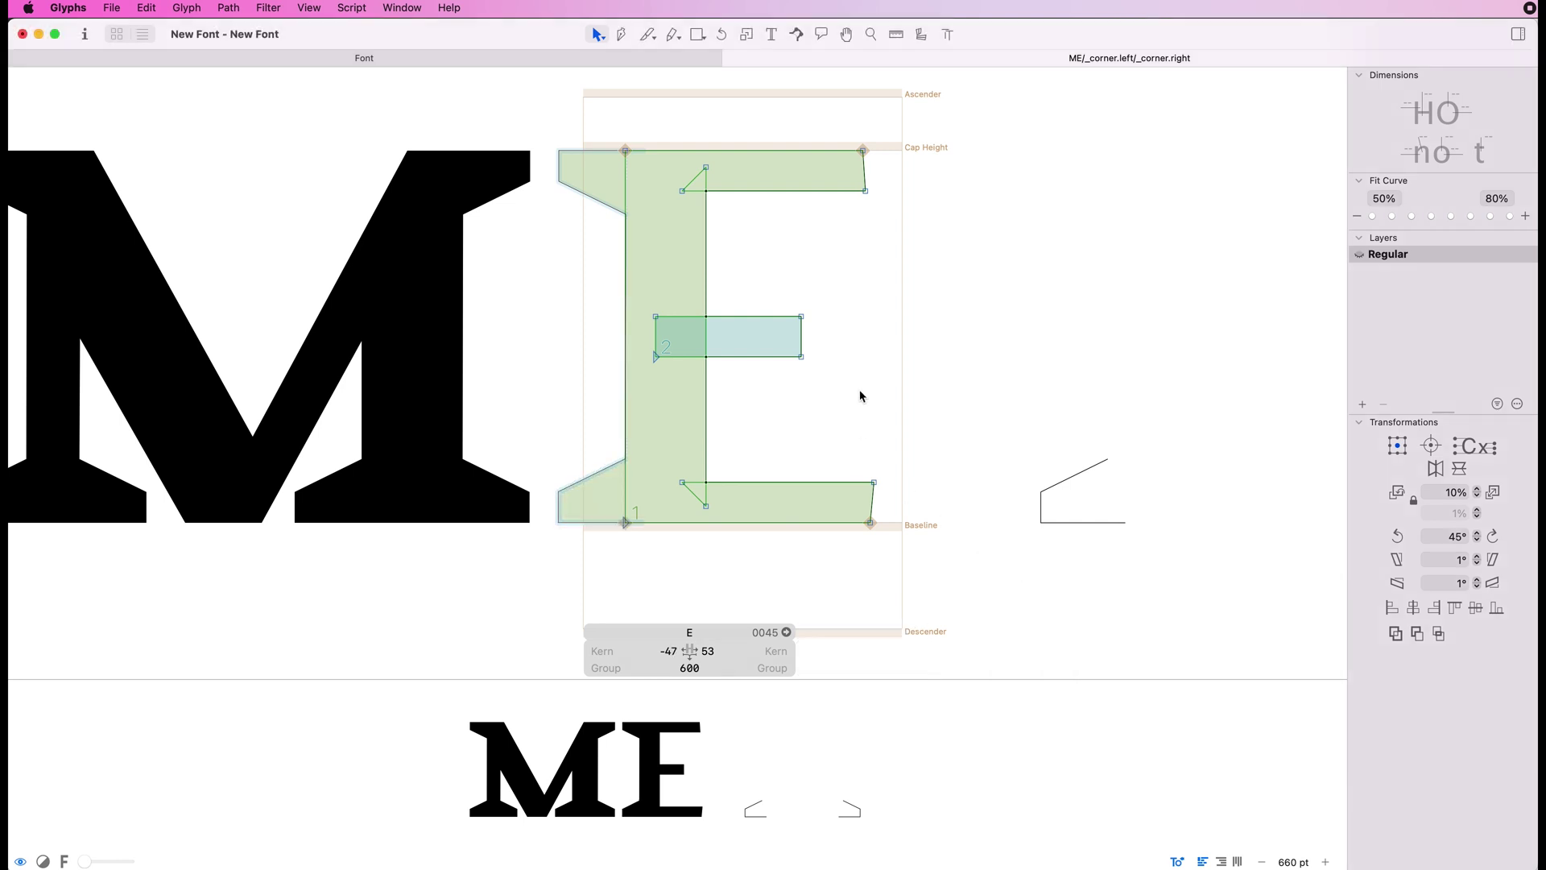
Step: Add _corner.right to the E's bottom-right arm tip and _corner.left to its top-right tip
{"action": "right_click", "coordinate": [875, 483]}
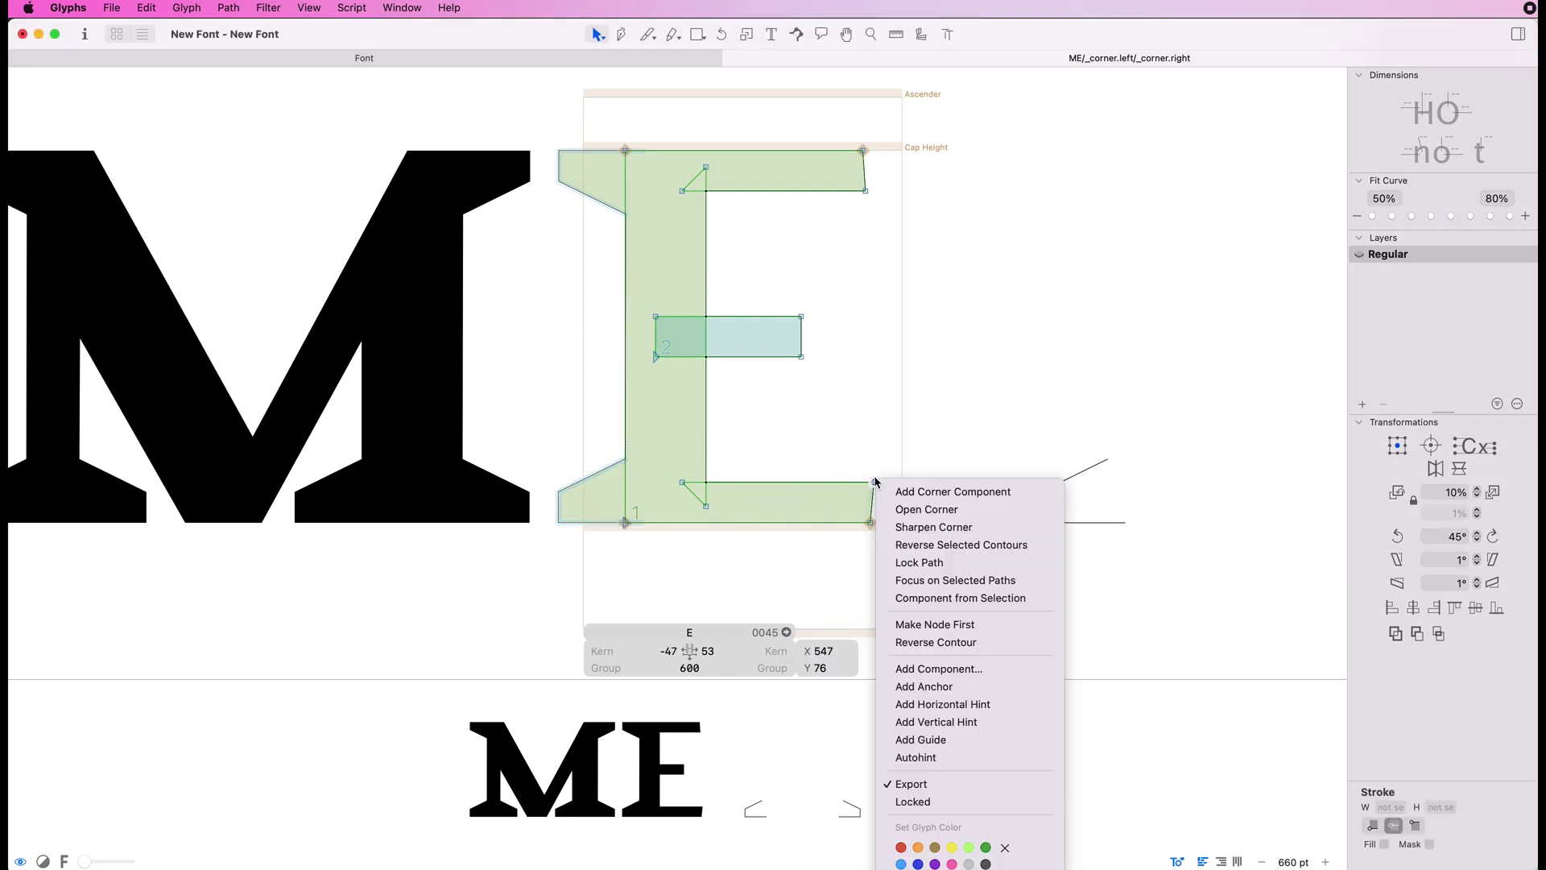
{"action": "left_click", "coordinate": [992, 492]}
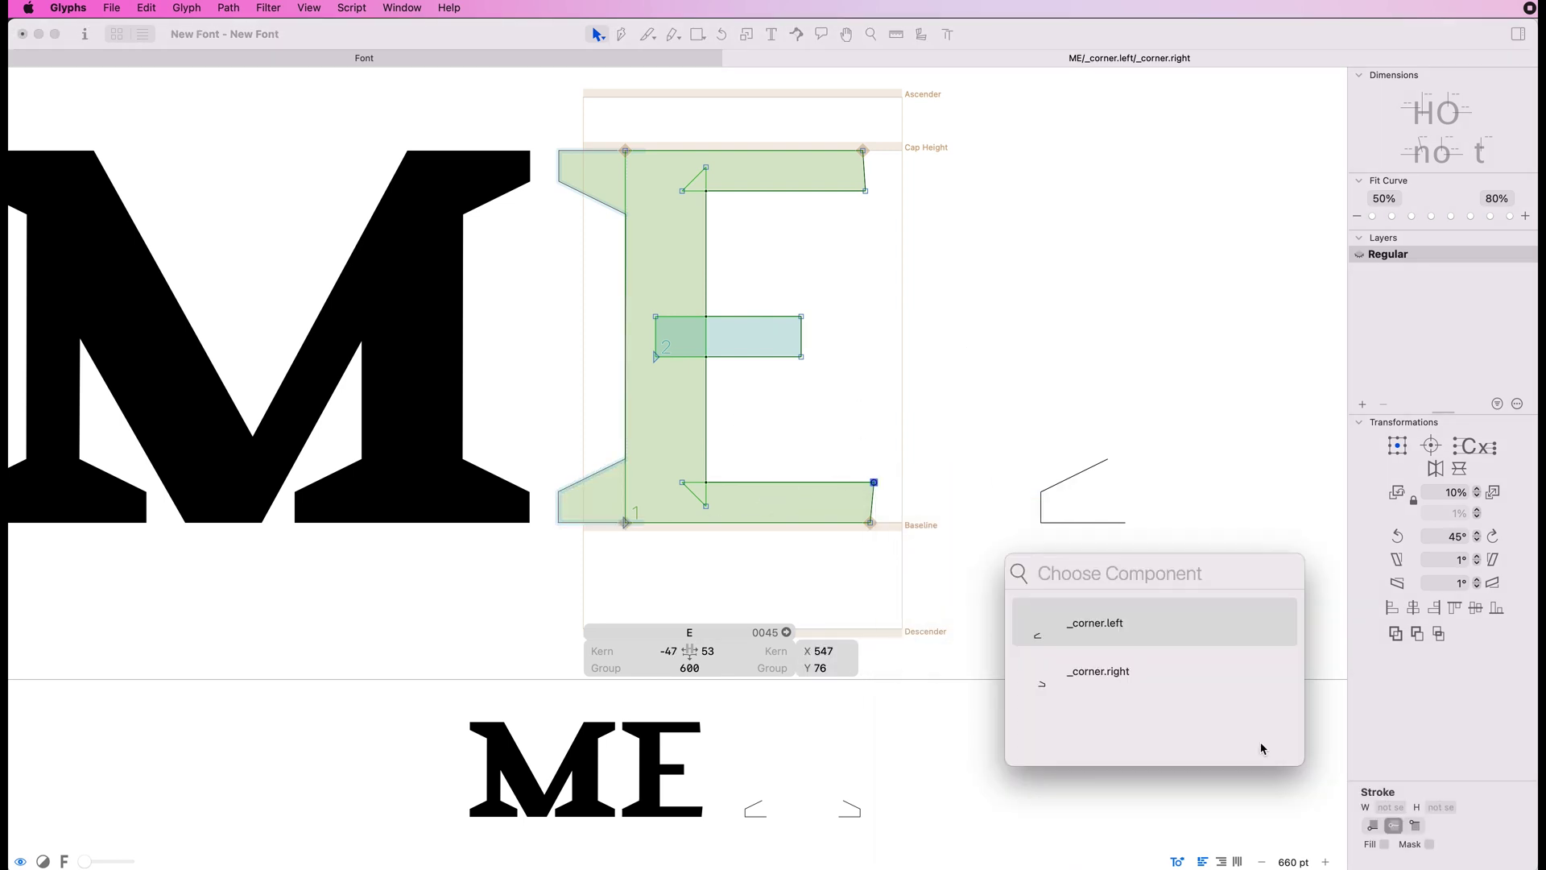
{"action": "left_click", "coordinate": [1137, 675]}
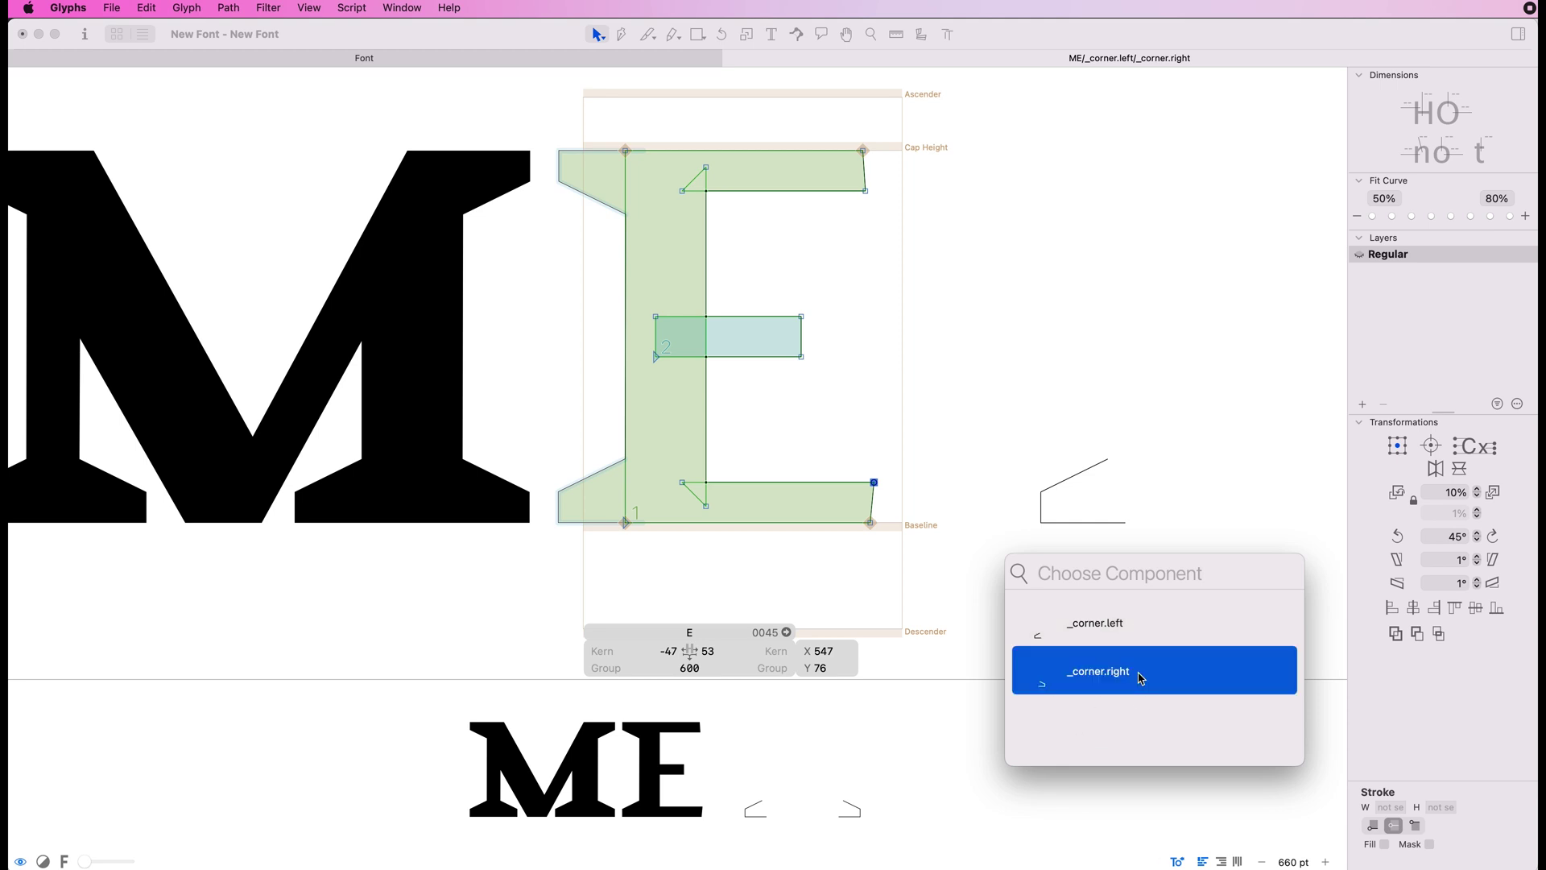
{"action": "right_click", "coordinate": [864, 192]}
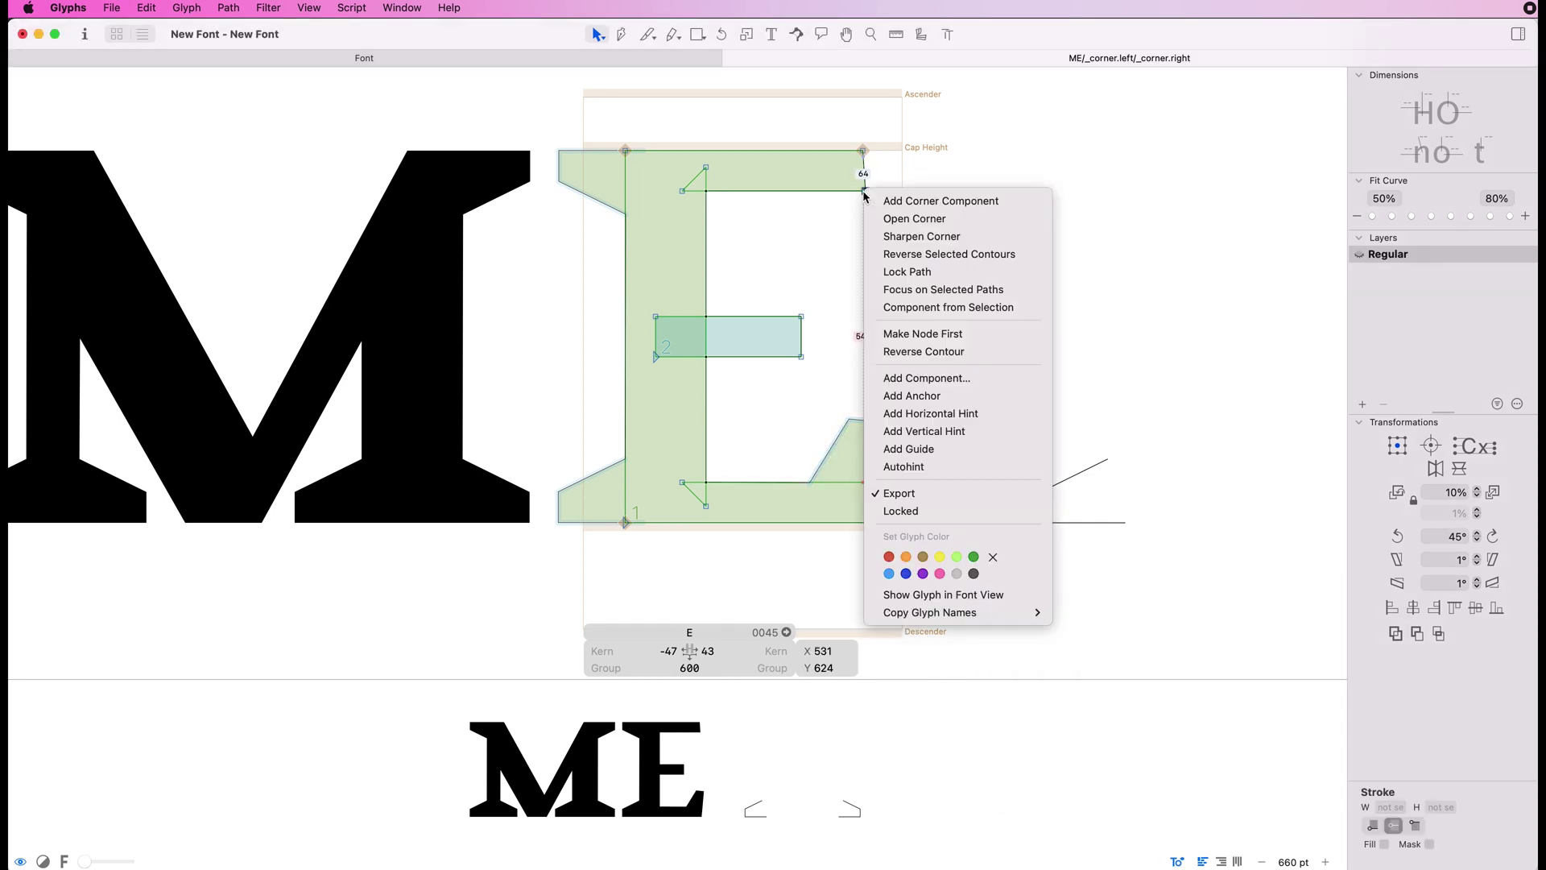
{"action": "left_click", "coordinate": [947, 201]}
{"action": "left_click", "coordinate": [1116, 630]}
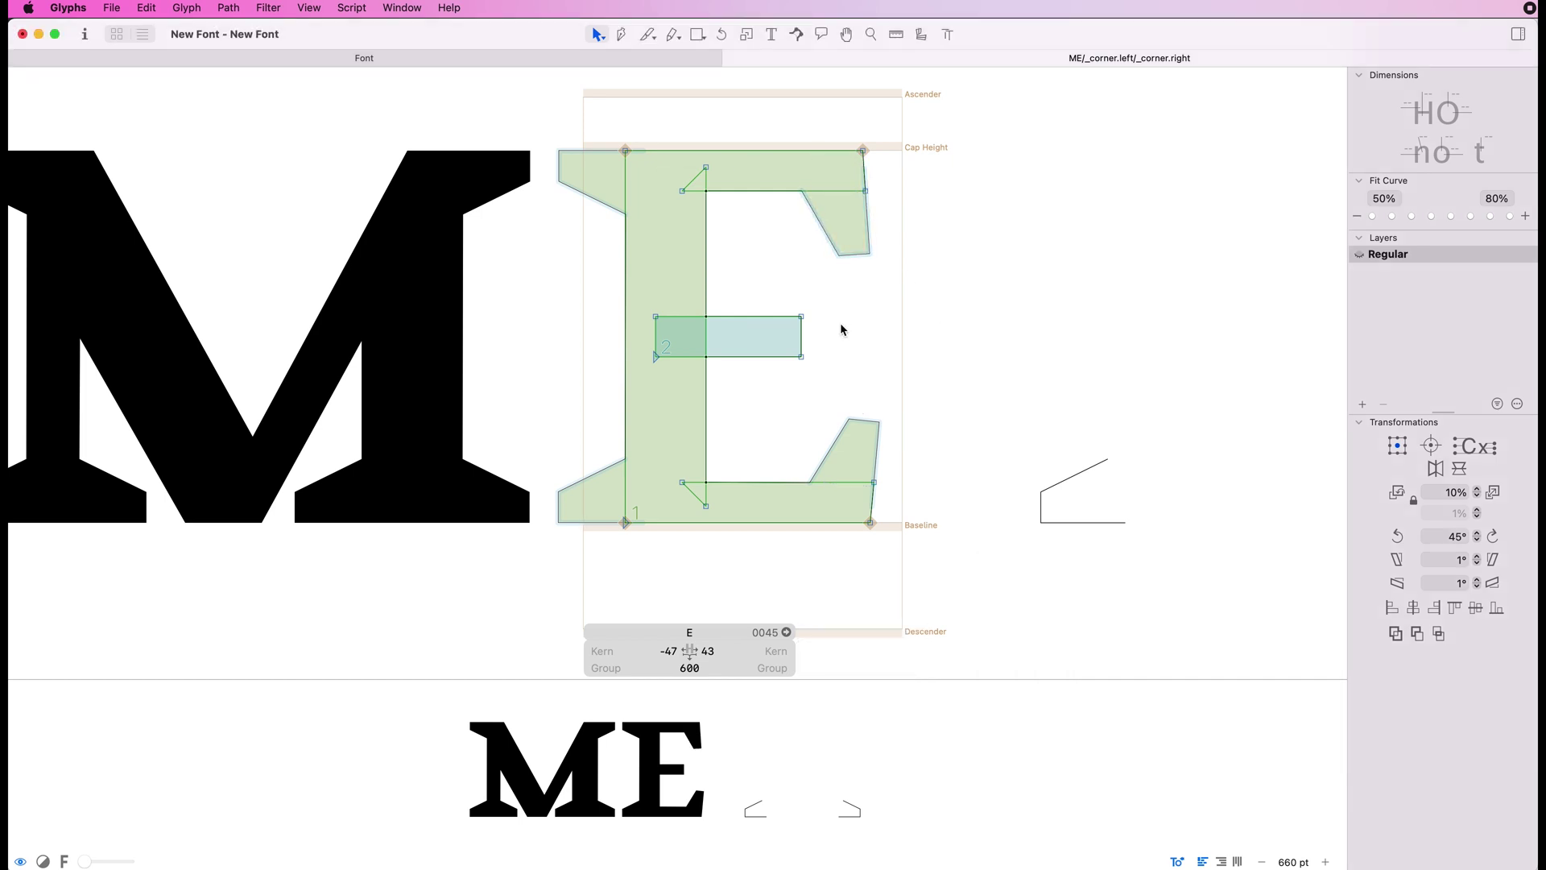
Step: Widen the E's lower-right serif corner component to 150% horizontal scale
{"action": "left_click", "coordinate": [842, 251]}
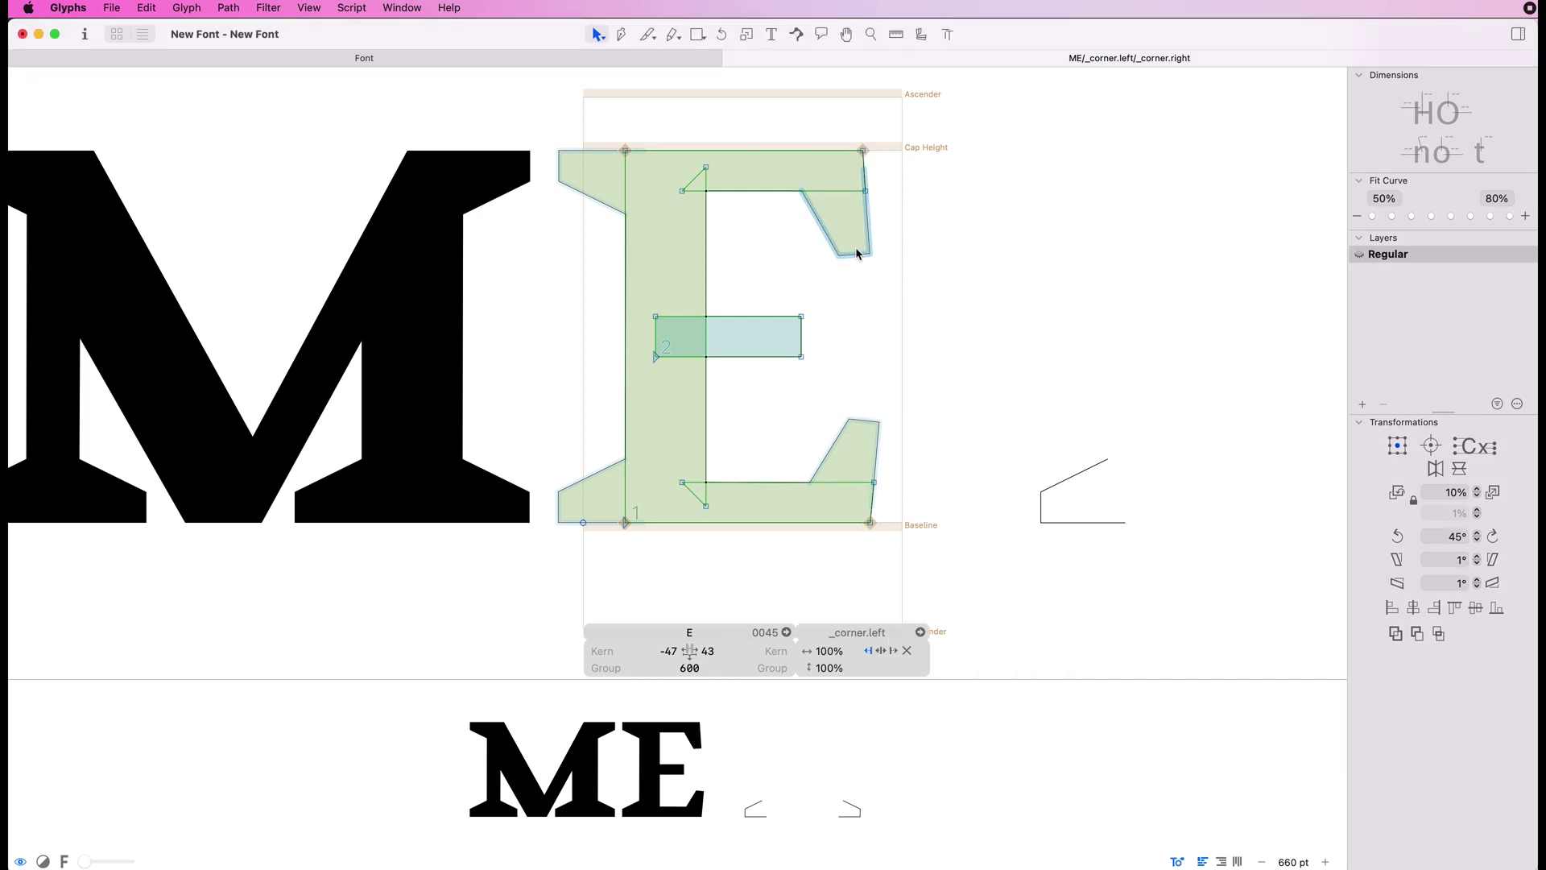
{"action": "left_click", "coordinate": [867, 259]}
{"action": "left_click", "coordinate": [866, 250]}
{"action": "left_click", "coordinate": [876, 433]}
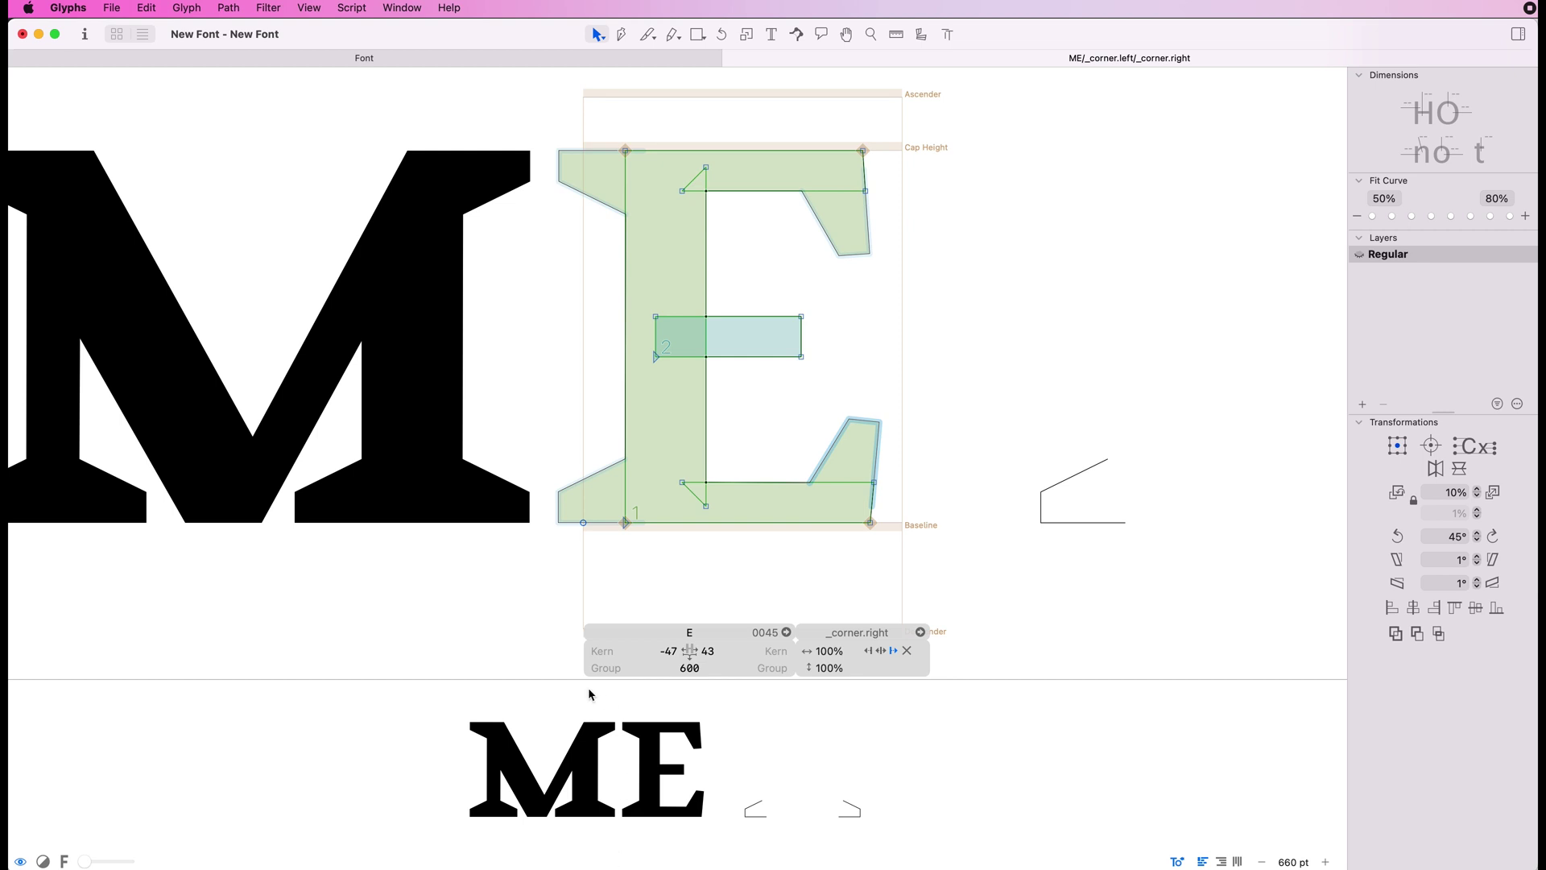
{"action": "left_click", "coordinate": [832, 651]}
{"action": "double_click", "coordinate": [831, 651]}
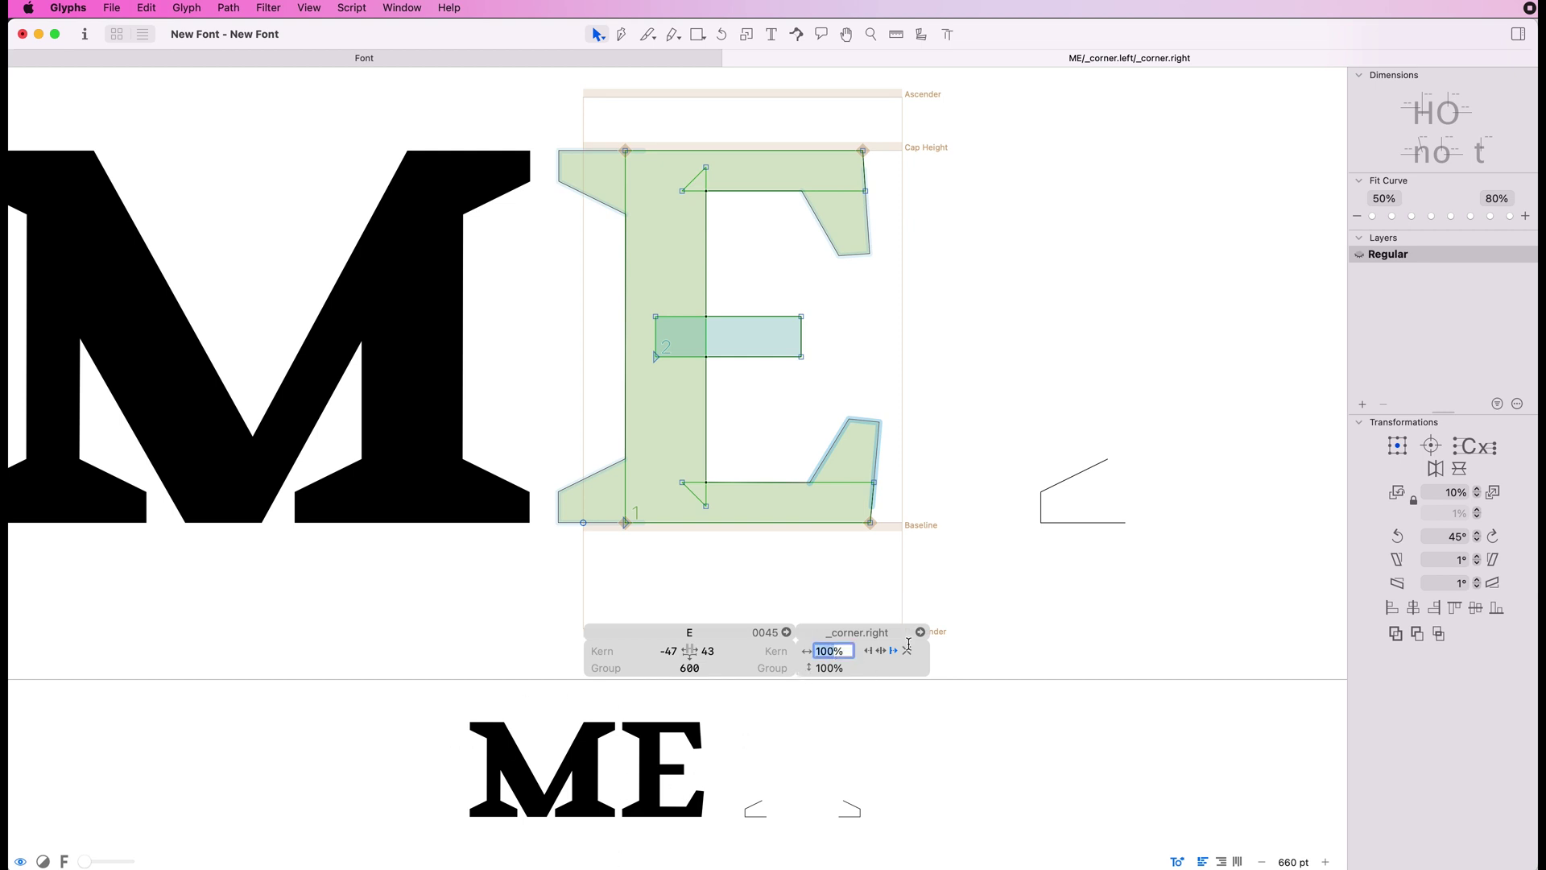
{"action": "left_click", "coordinate": [899, 558]}
{"action": "left_click", "coordinate": [873, 438]}
{"action": "left_click", "coordinate": [826, 651]}
{"action": "type", "text": "110"}
{"action": "key", "text": "Return"}
{"action": "type", "text": "150"}
{"action": "key", "text": "Return"}
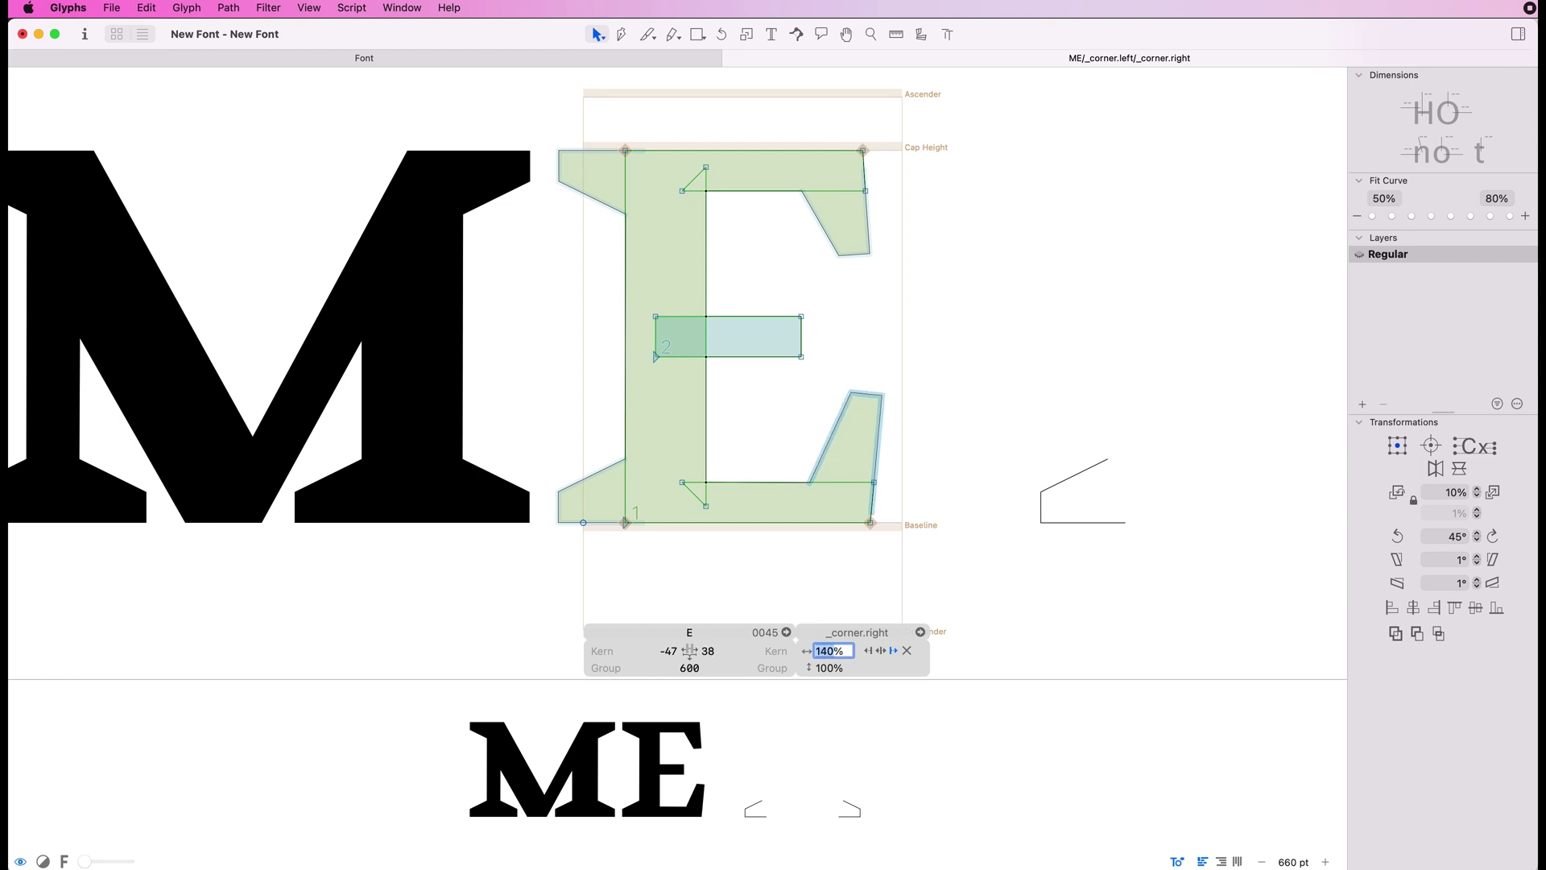
Step: Widen the upper-right serif corner component to 130% horizontal scale
{"action": "left_click", "coordinate": [866, 248]}
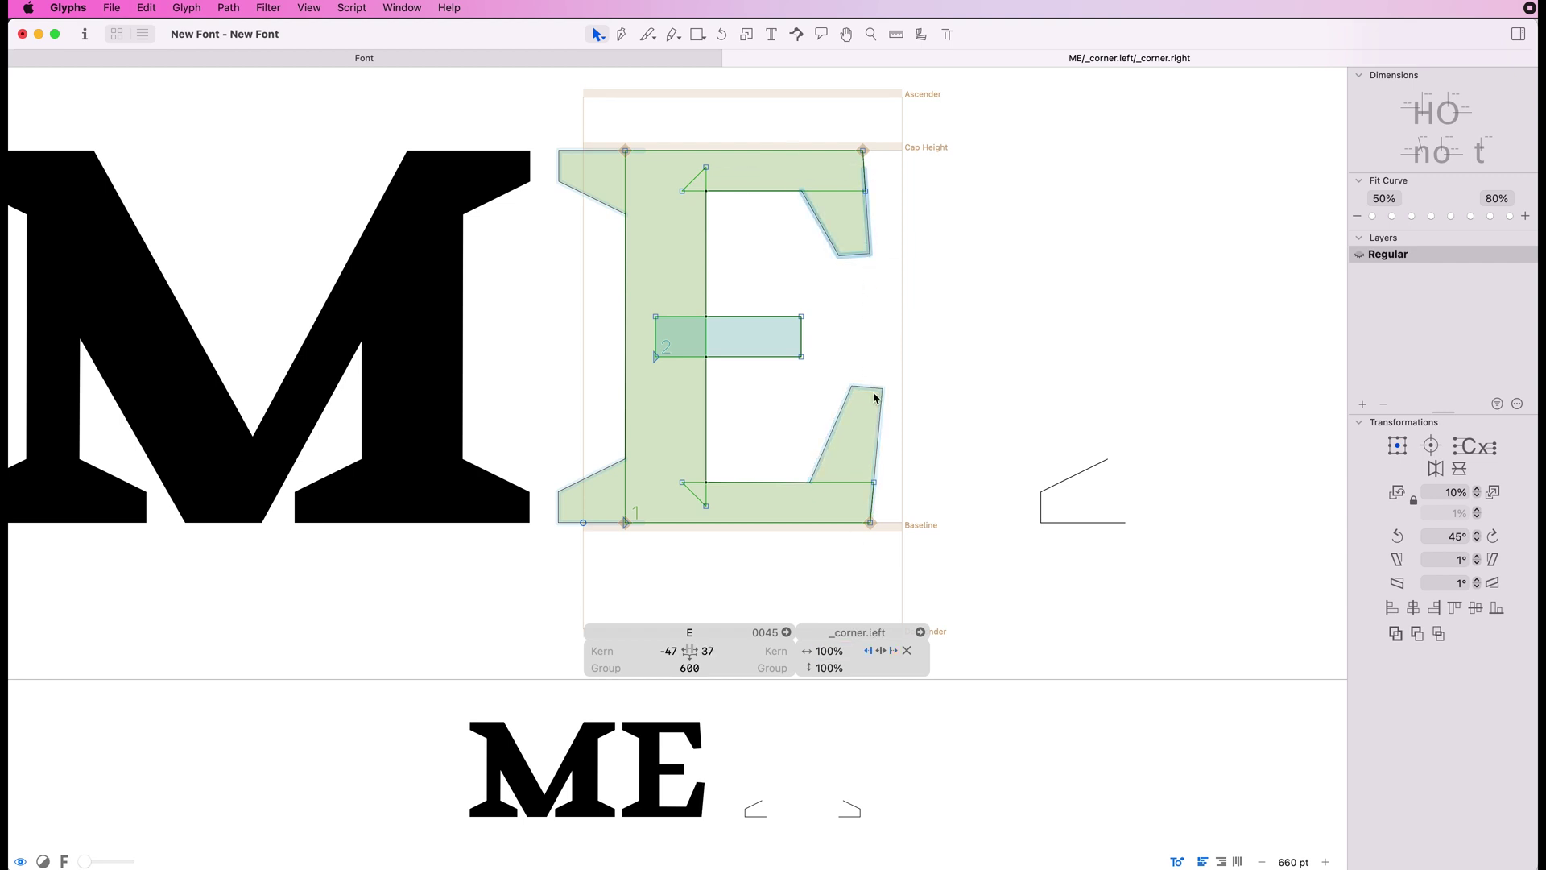
{"action": "left_click", "coordinate": [833, 650]}
{"action": "key", "text": "Up"}
{"action": "key", "text": "Up"}
{"action": "key", "text": "Up"}
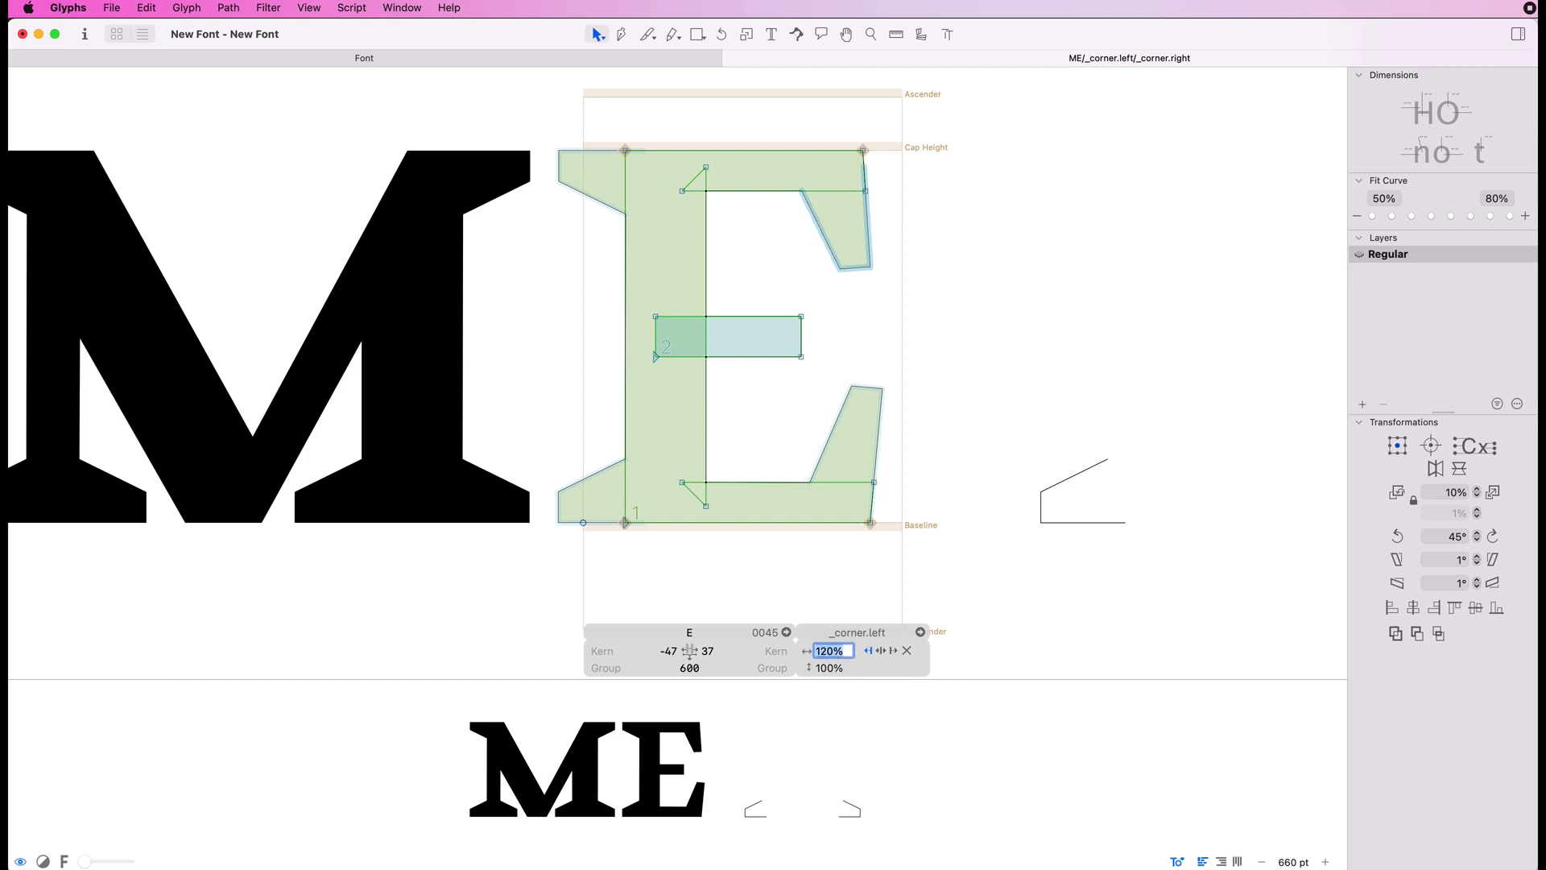
Step: Raise the vertical scale of both right-side serifs to about 110%
{"action": "left_click", "coordinate": [916, 310]}
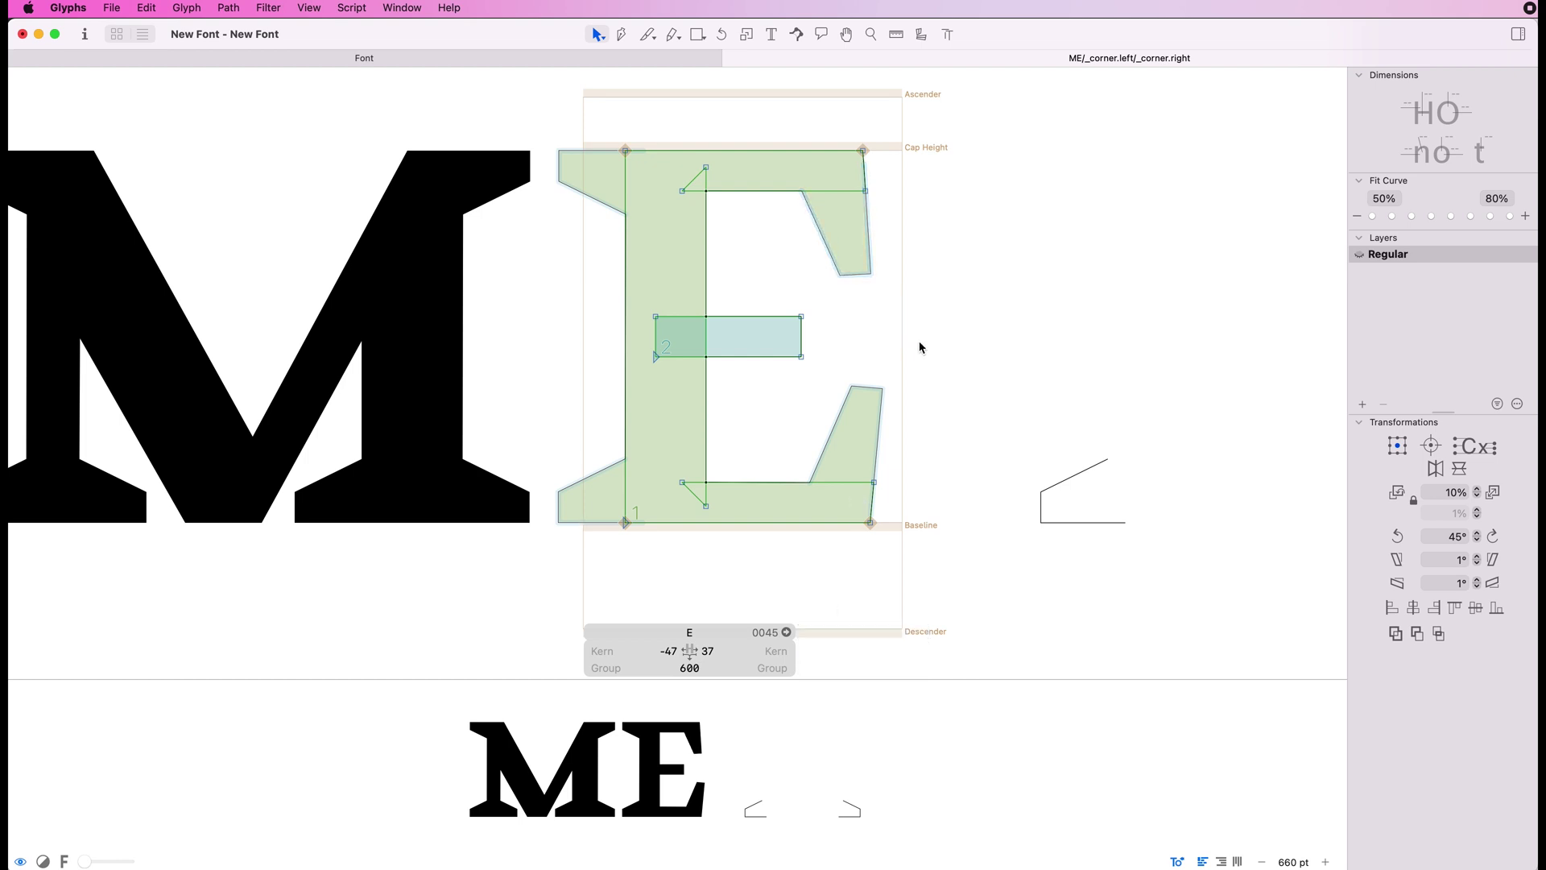
{"action": "left_click", "coordinate": [852, 390]}
{"action": "left_click", "coordinate": [858, 276], "text": "shift"}
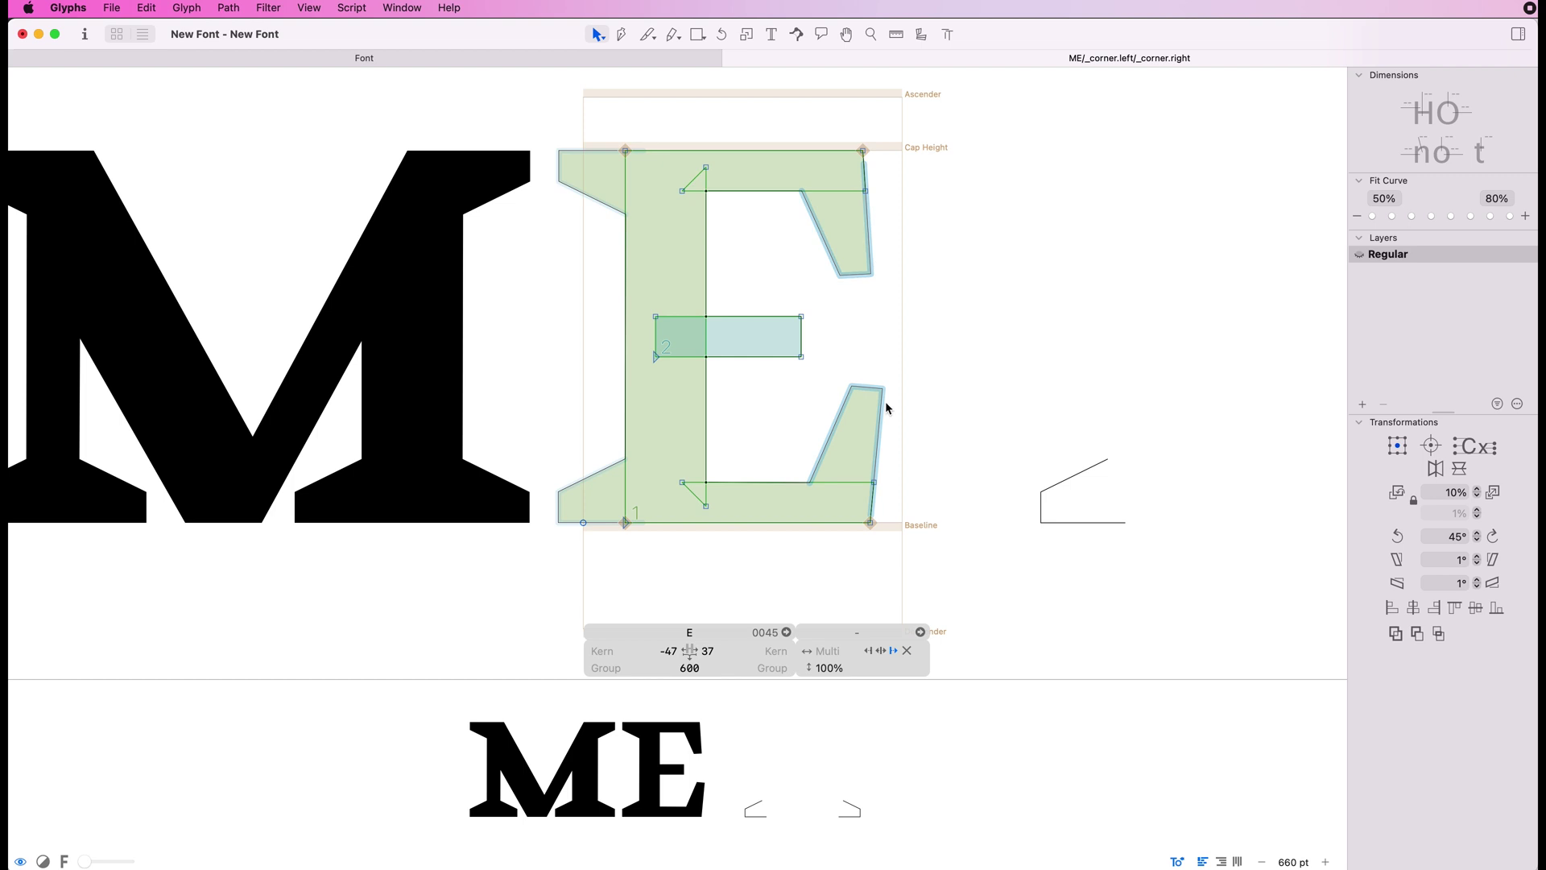
{"action": "left_click", "coordinate": [829, 667]}
{"action": "key", "text": "Up"}
{"action": "key", "text": "Up"}
{"action": "left_click", "coordinate": [885, 399]}
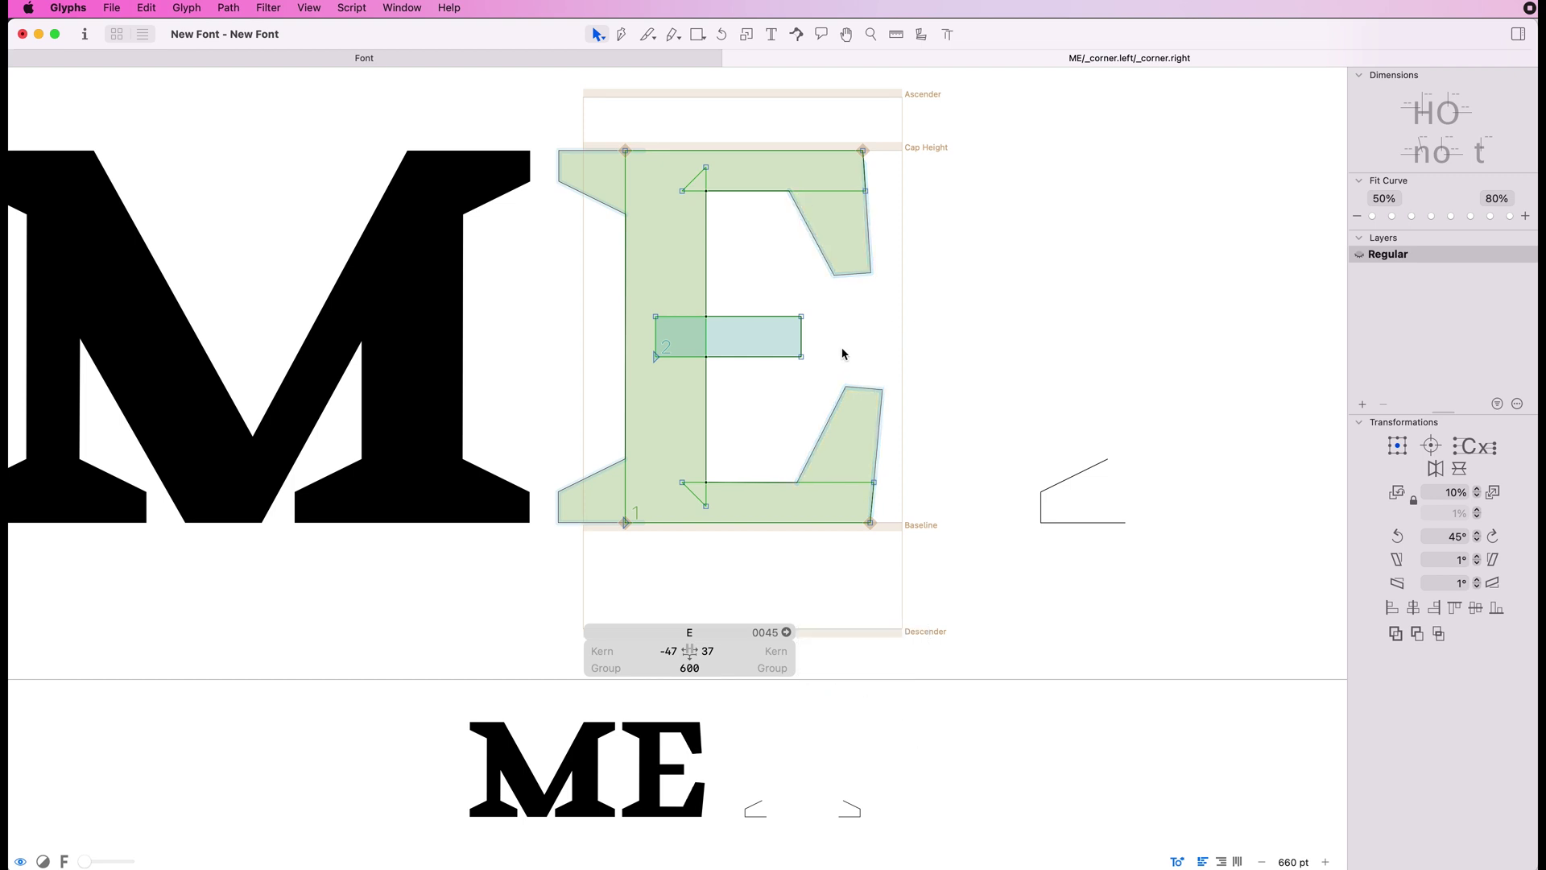
{"action": "left_click", "coordinate": [801, 356]}
Step: Add _corner.left and _corner.right to the crossbar's lower and upper right nodes
{"action": "right_click", "coordinate": [801, 356]}
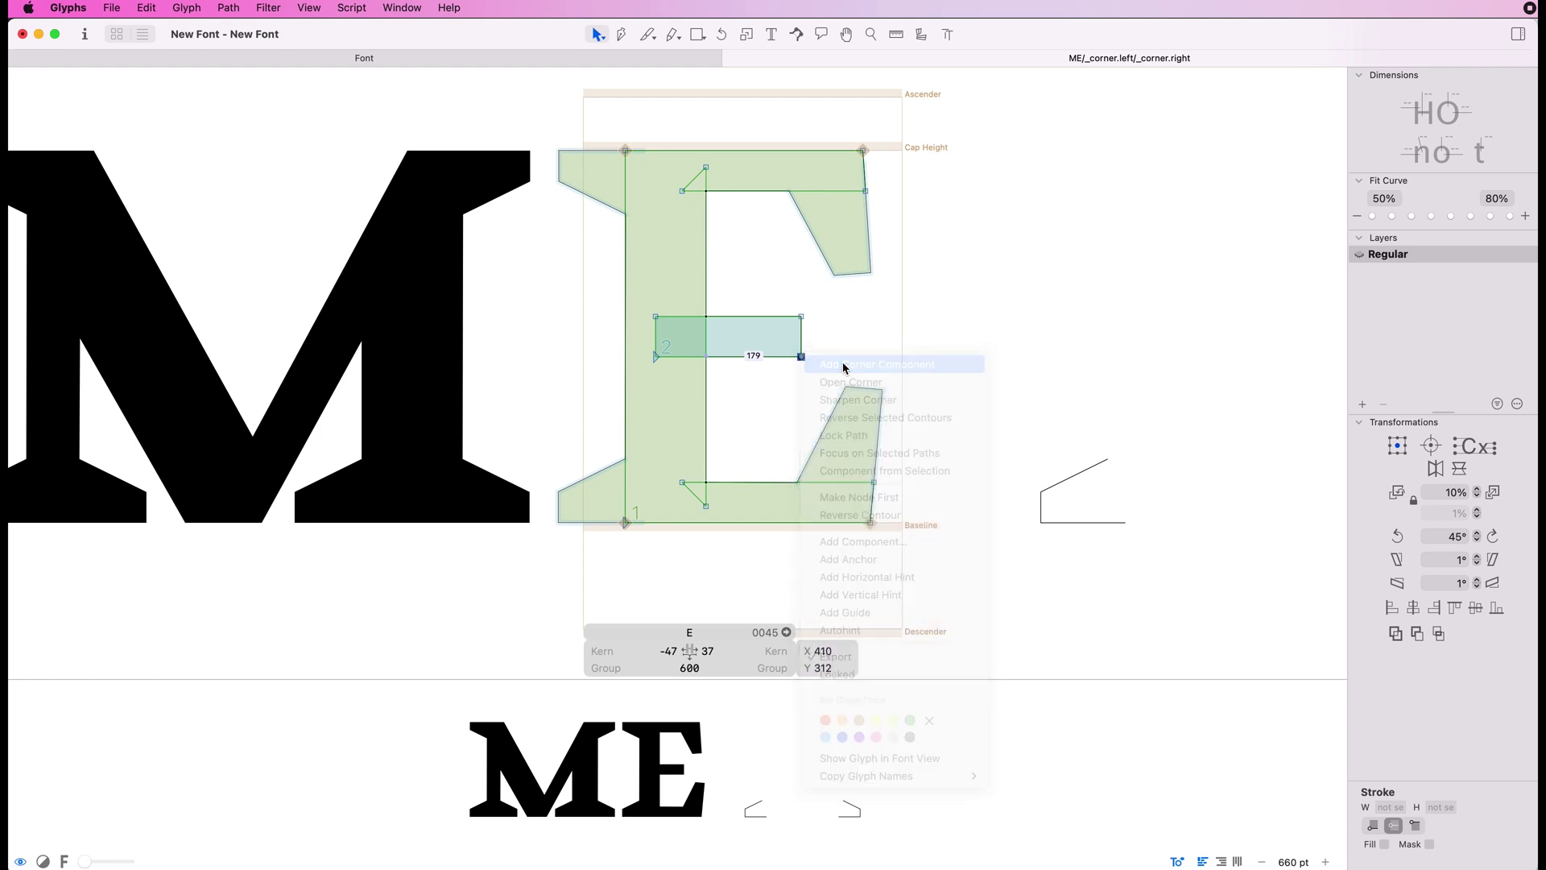
{"action": "left_click", "coordinate": [1046, 622]}
{"action": "left_click", "coordinate": [802, 316]}
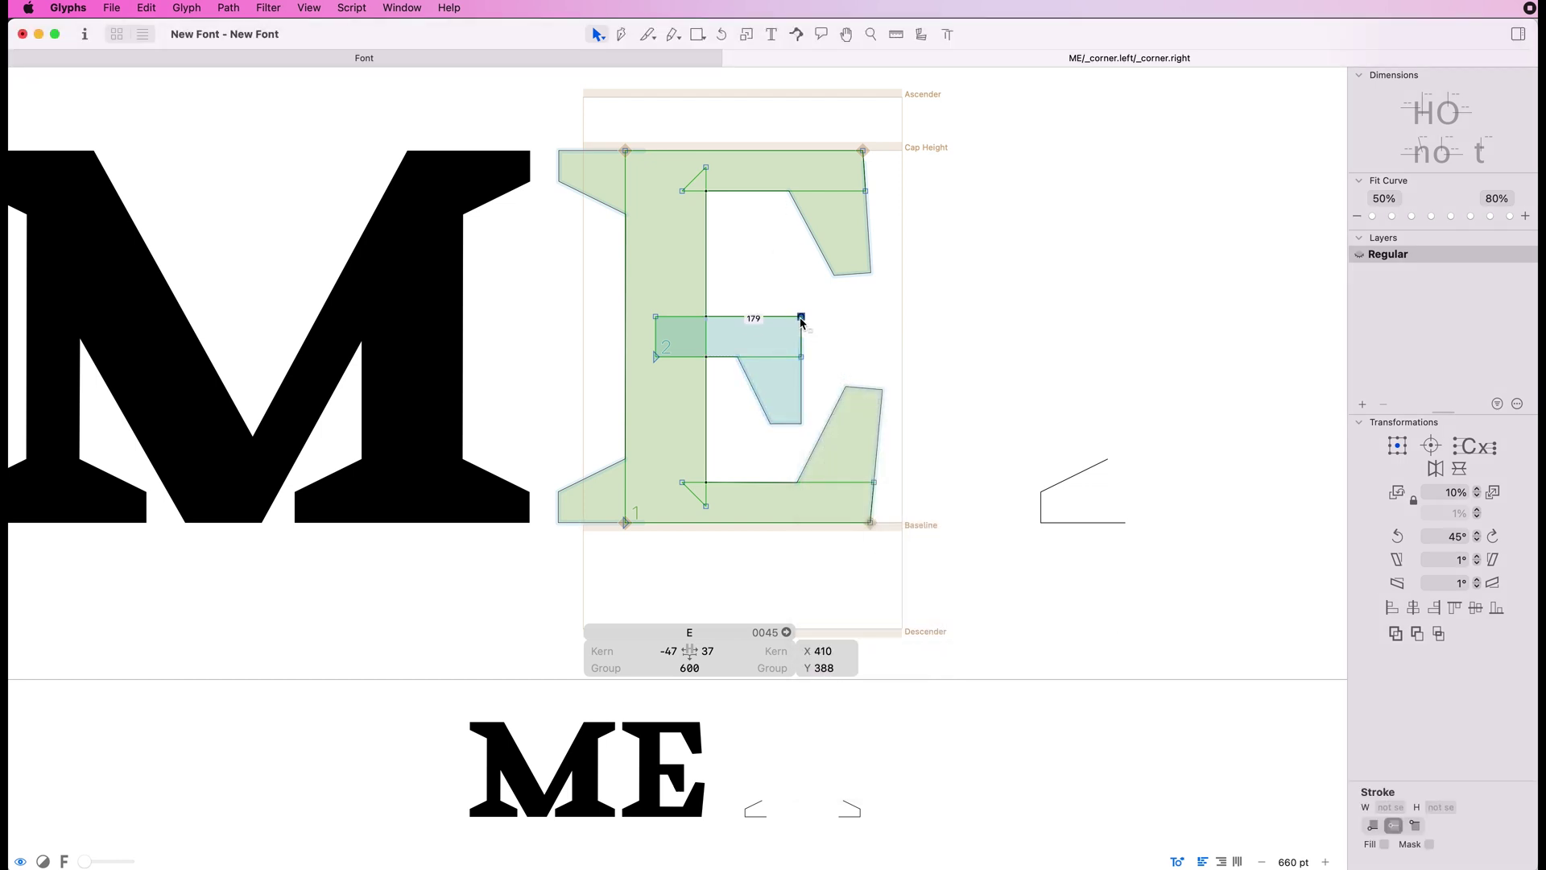
{"action": "right_click", "coordinate": [802, 322]}
{"action": "left_click", "coordinate": [890, 327]}
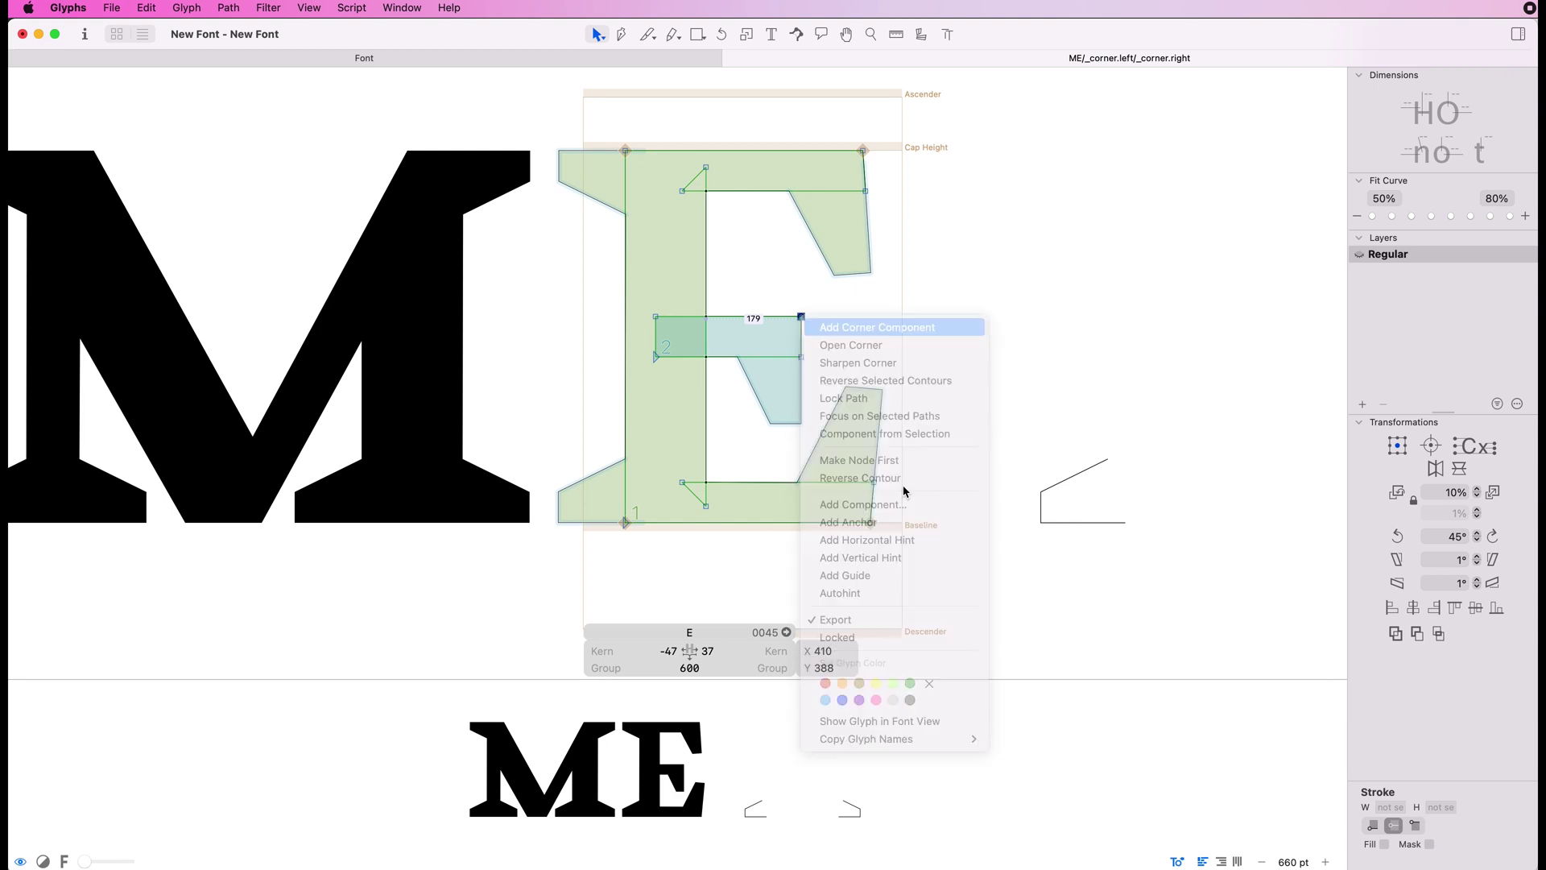
{"action": "left_click", "coordinate": [1110, 675]}
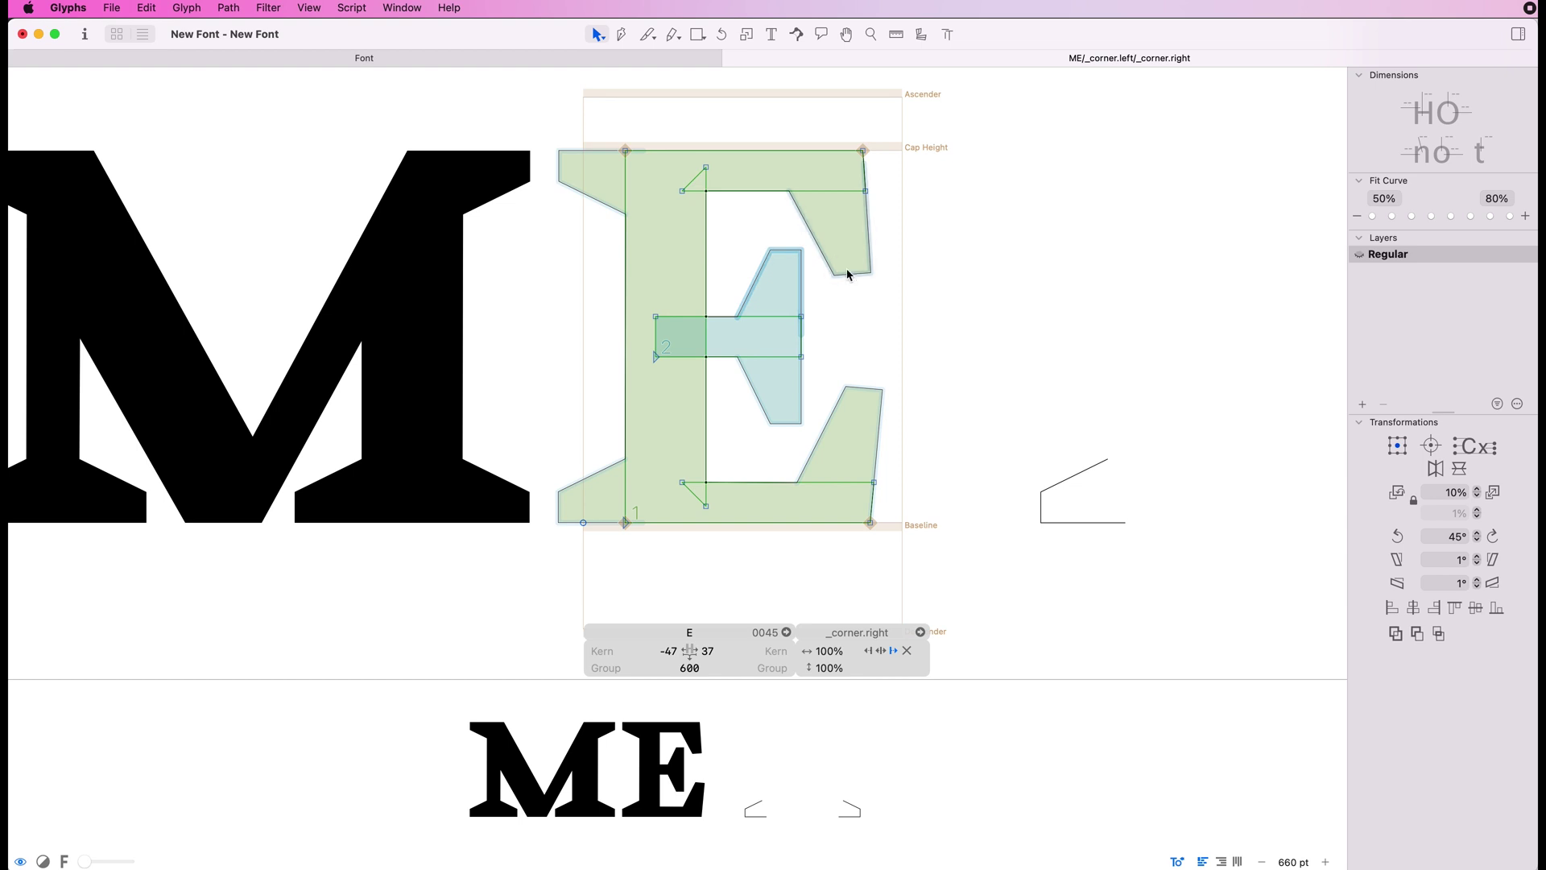
Step: Reverse all contours of the E glyph
{"action": "right_click", "coordinate": [805, 377]}
{"action": "left_click", "coordinate": [828, 390]}
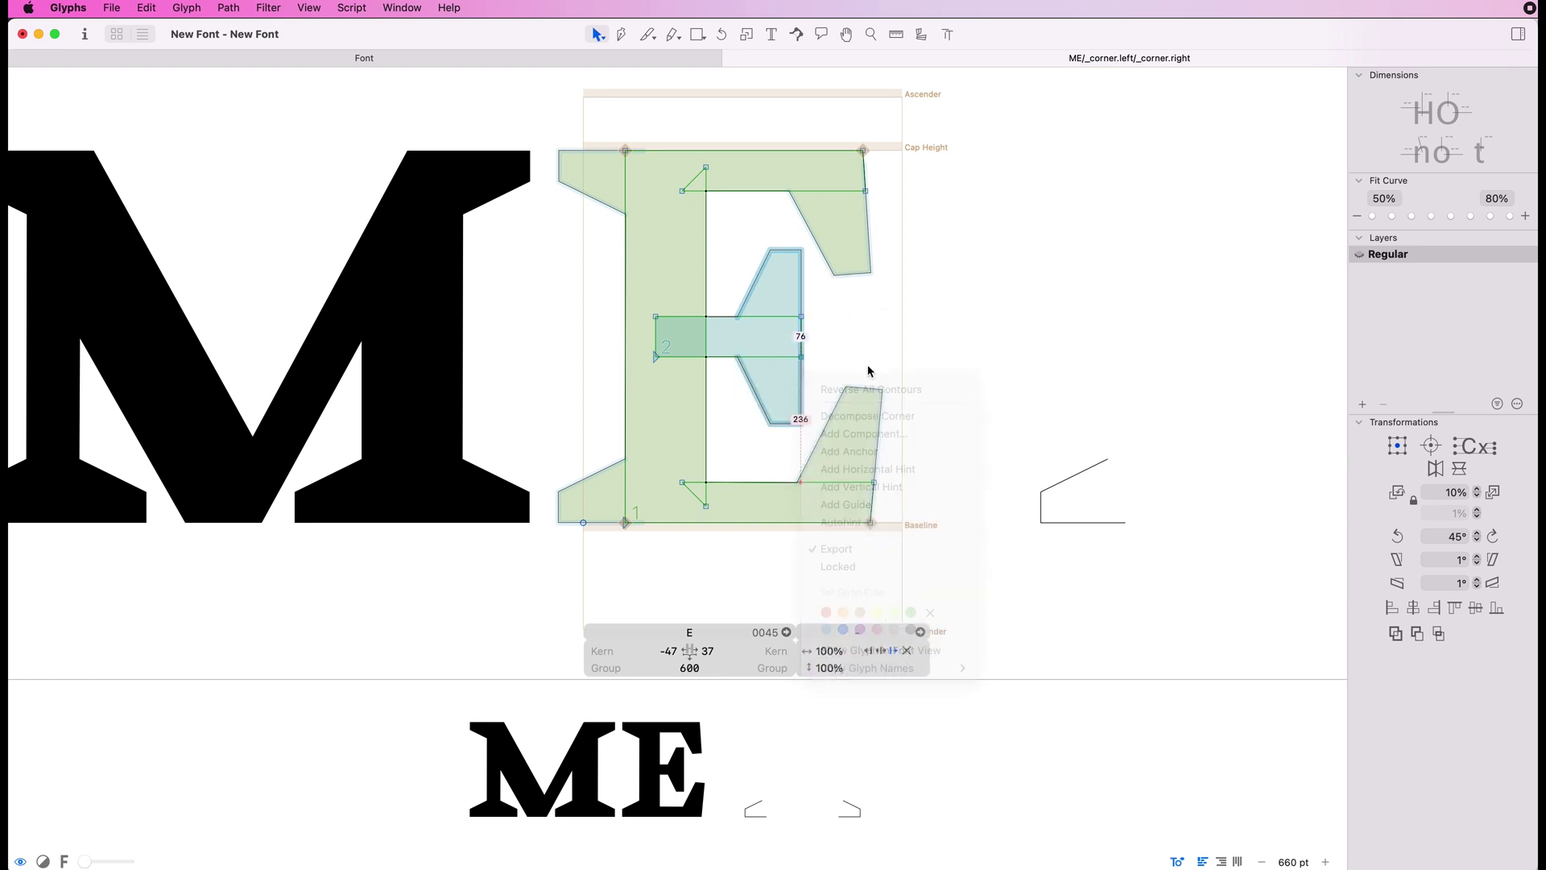
{"action": "left_click", "coordinate": [1040, 593]}
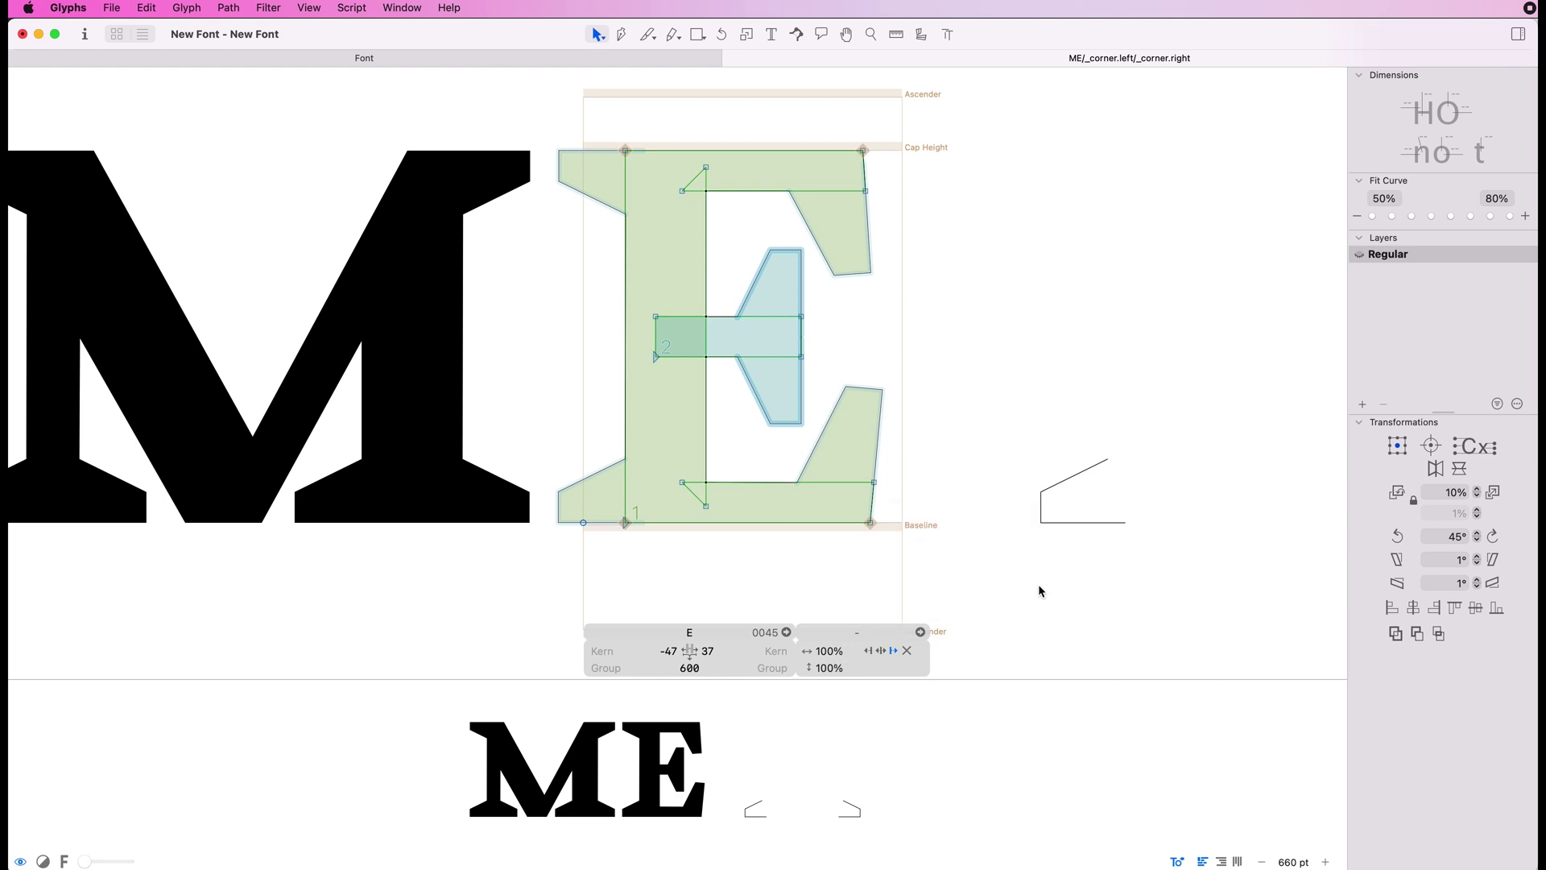
Step: Scale the crossbar serifs to 80% width and 50% height
{"action": "left_click", "coordinate": [829, 649]}
{"action": "key", "text": "Down"}
{"action": "key", "text": "Down"}
{"action": "key", "text": "Tab"}
{"action": "type", "text": "70%"}
{"action": "key", "text": "Down"}
{"action": "key", "text": "Down"}
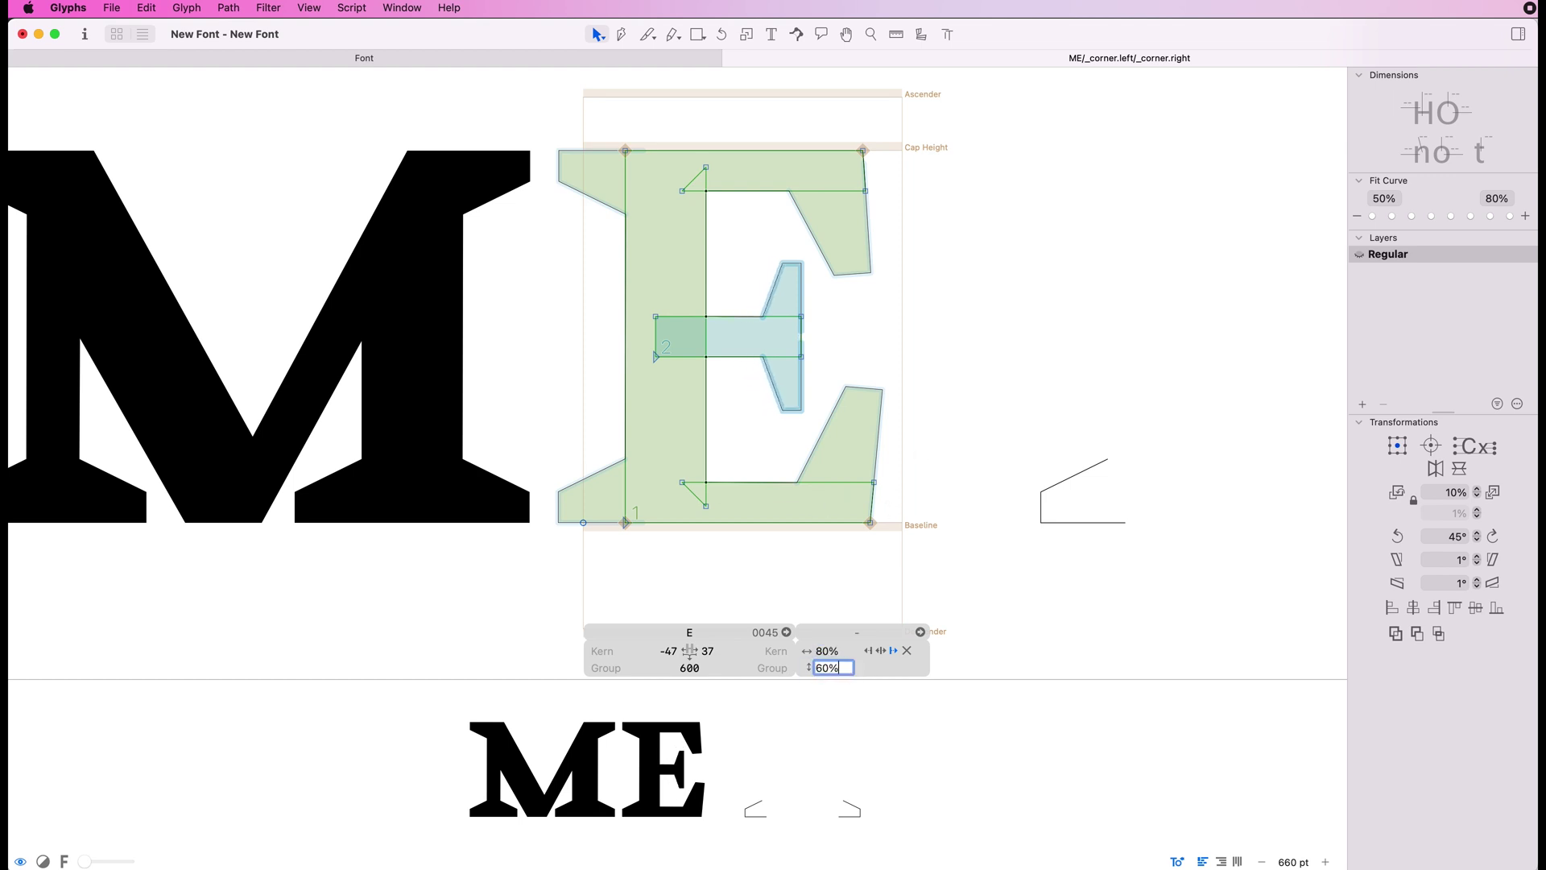
{"action": "left_click", "coordinate": [860, 330]}
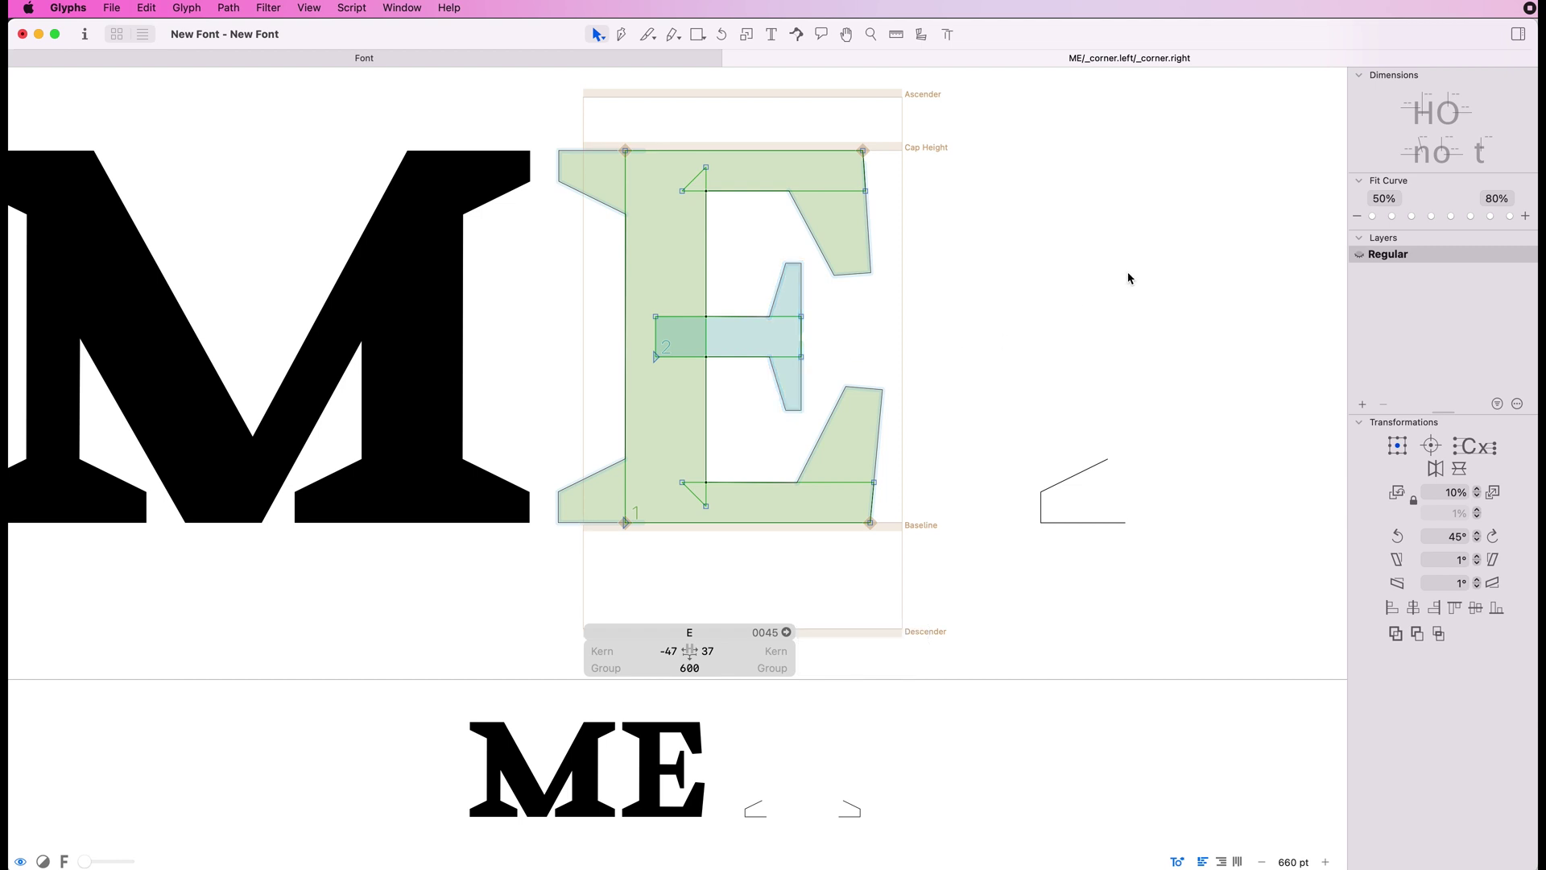
{"action": "scroll", "coordinate": [1119, 276], "scroll_direction": "left", "scroll_amount": 3}
Step: Set both right-side serifs' height to 90% and preview the filled glyphs
{"action": "left_click", "coordinate": [882, 326]}
{"action": "left_click", "coordinate": [888, 431], "text": "shift"}
{"action": "left_click", "coordinate": [894, 667]}
{"action": "type", "text": "100"}
{"action": "key", "text": "Return"}
{"action": "type", "text": "90"}
{"action": "key", "text": "Return"}
{"action": "key", "text": "space"}
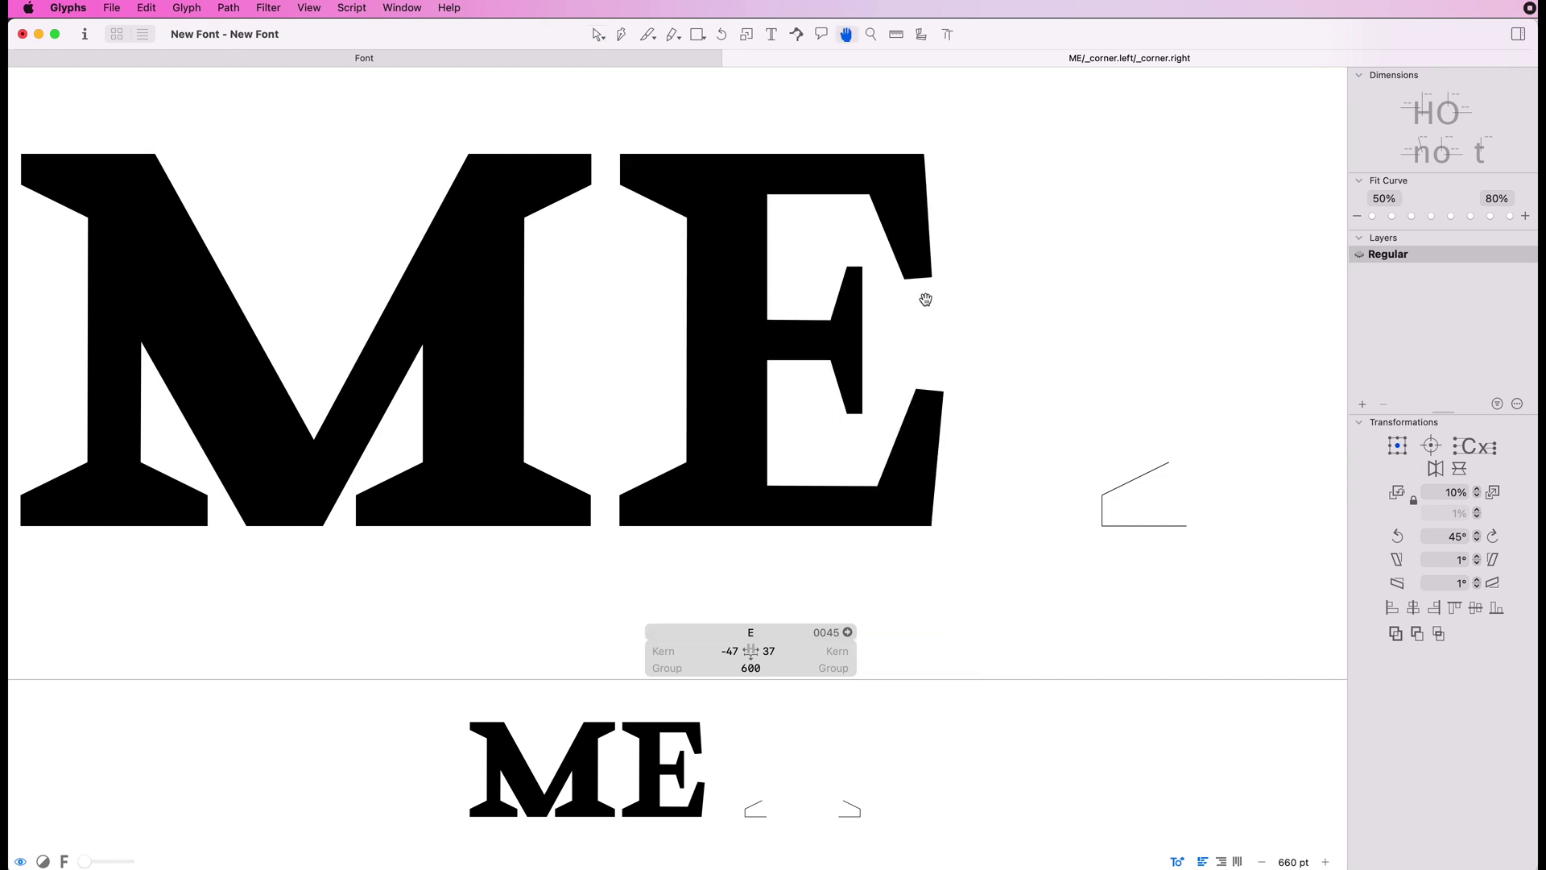
{"action": "left_click", "coordinate": [1021, 300]}
Step: In _corner.left, drag the nodes down and right into a low, flat wedge near the baseline
{"action": "double_click", "coordinate": [1132, 459]}
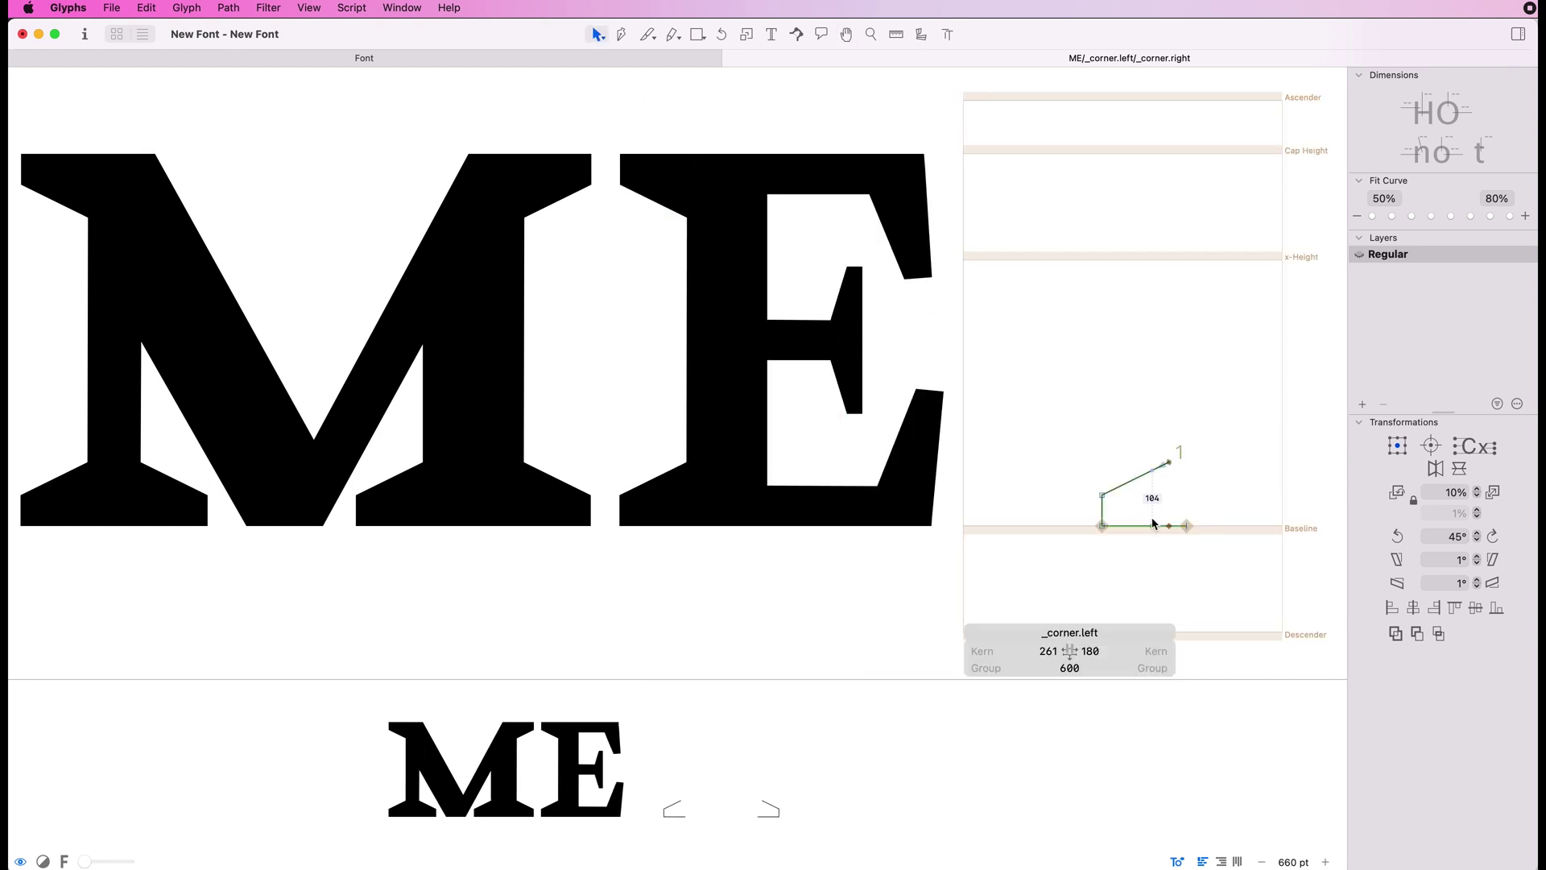
{"action": "left_click", "coordinate": [1143, 525]}
{"action": "left_click", "coordinate": [1083, 457]}
{"action": "left_click", "coordinate": [1102, 495]}
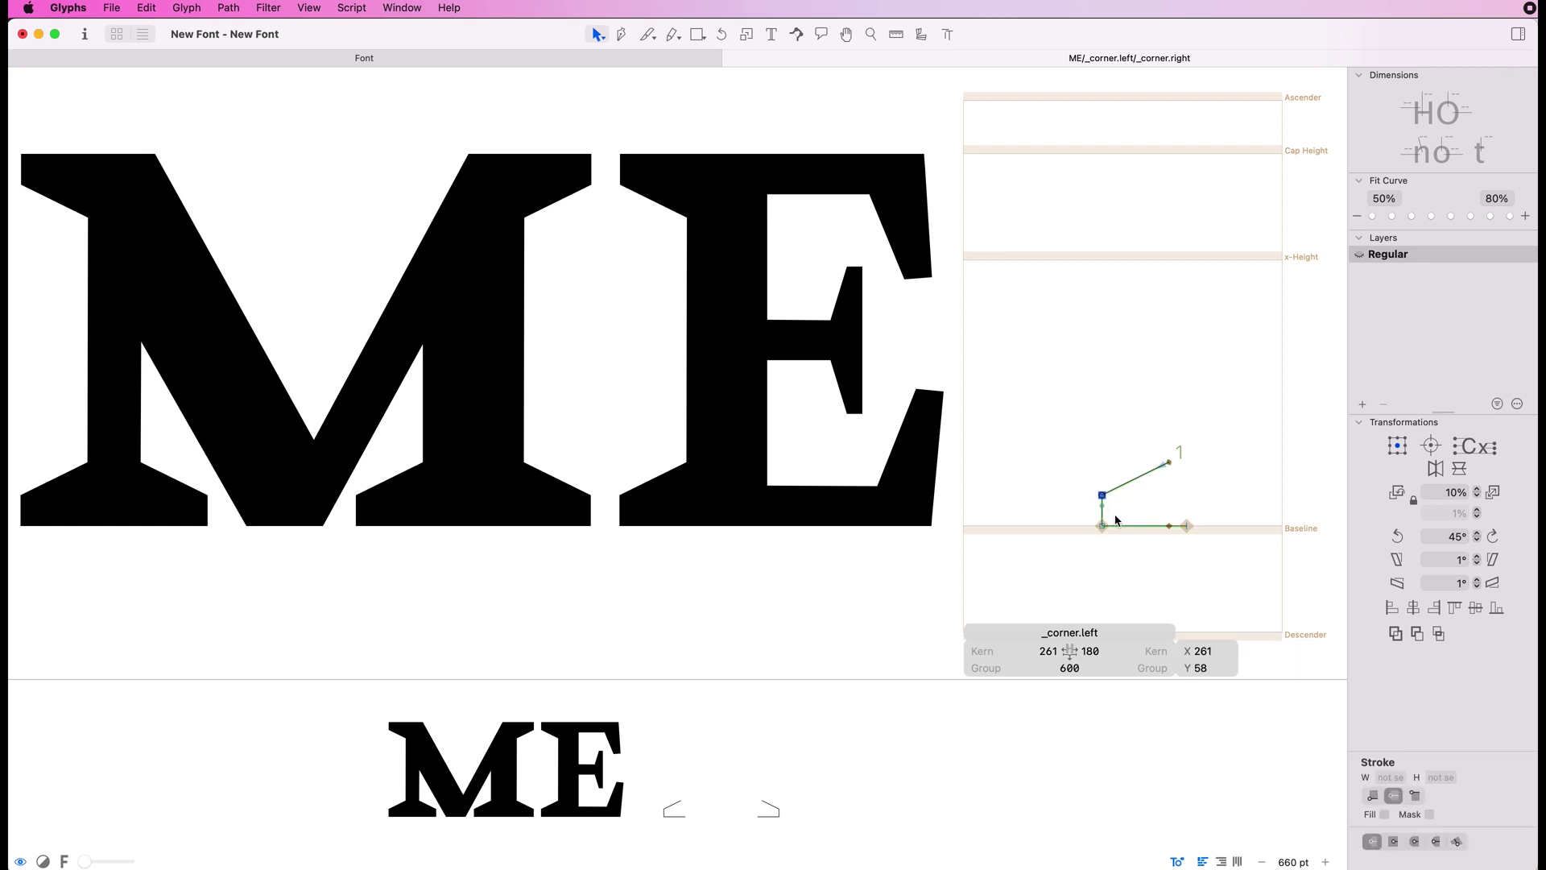
{"action": "mouse_move", "coordinate": [1105, 500]}
{"action": "left_mouse_down"}
{"action": "mouse_move", "coordinate": [1104, 521]}
{"action": "mouse_move", "coordinate": [1105, 432]}
{"action": "mouse_move", "coordinate": [1103, 475]}
{"action": "mouse_move", "coordinate": [1138, 504]}
{"action": "mouse_move", "coordinate": [1133, 463]}
{"action": "mouse_move", "coordinate": [1138, 517]}
{"action": "left_mouse_up"}
{"action": "left_click", "coordinate": [1102, 497]}
{"action": "left_click", "coordinate": [1133, 439]}
{"action": "left_click", "coordinate": [1110, 458]}
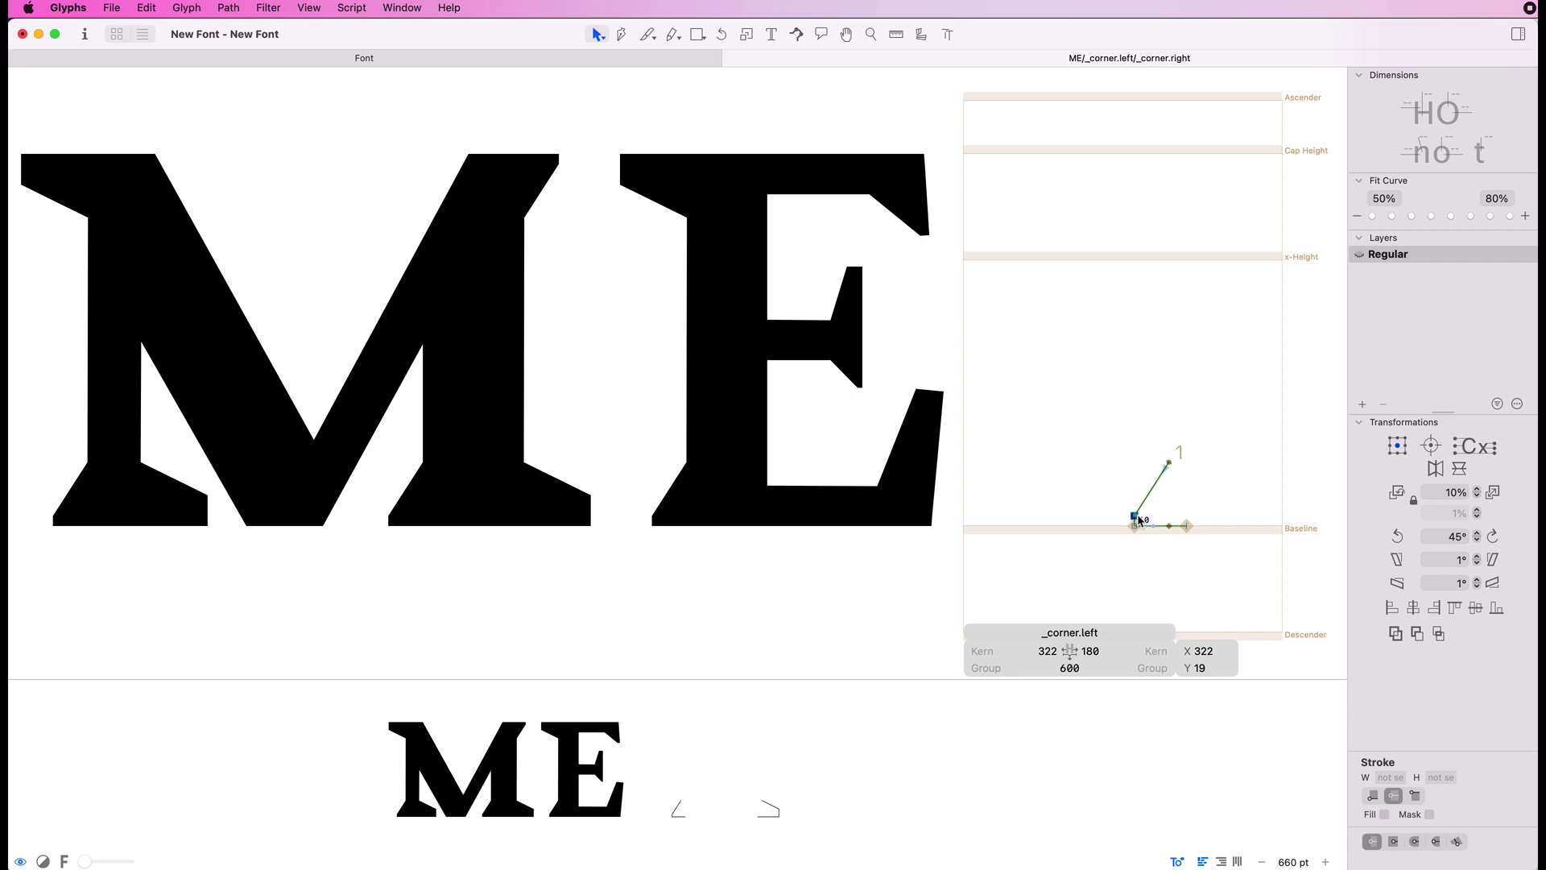
{"action": "left_click", "coordinate": [1109, 439]}
{"action": "left_click", "coordinate": [1168, 463]}
{"action": "mouse_move", "coordinate": [1169, 465]}
{"action": "left_mouse_down"}
{"action": "mouse_move", "coordinate": [1170, 518]}
{"action": "mouse_move", "coordinate": [1062, 519]}
{"action": "mouse_move", "coordinate": [1111, 520]}
{"action": "left_mouse_up"}
{"action": "left_click", "coordinate": [1132, 446]}
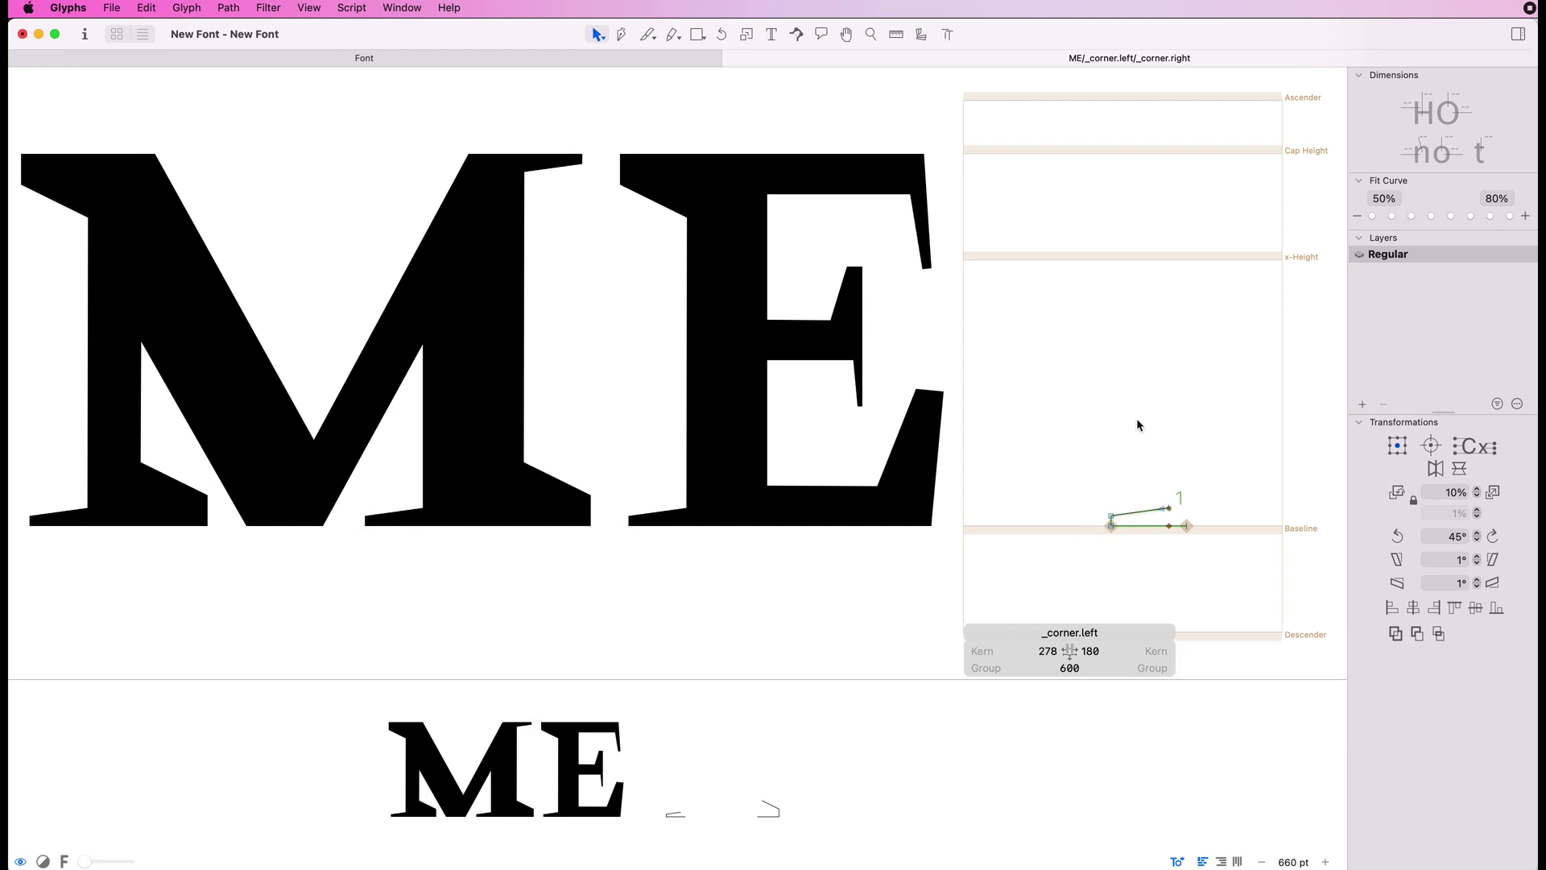